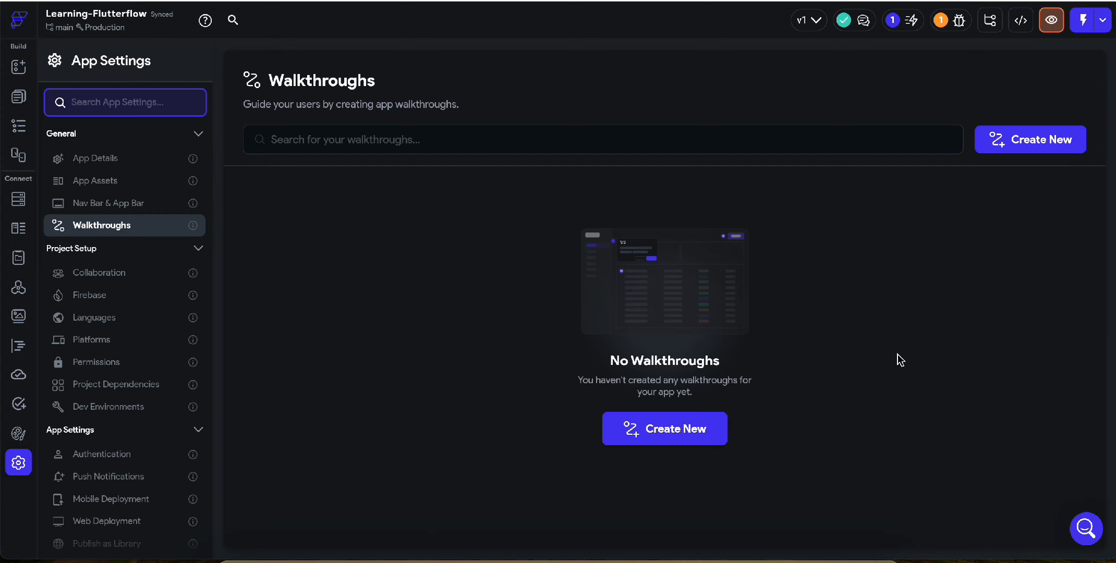
Create a new walkthrough and look over the HomePage preview
click(689, 428)
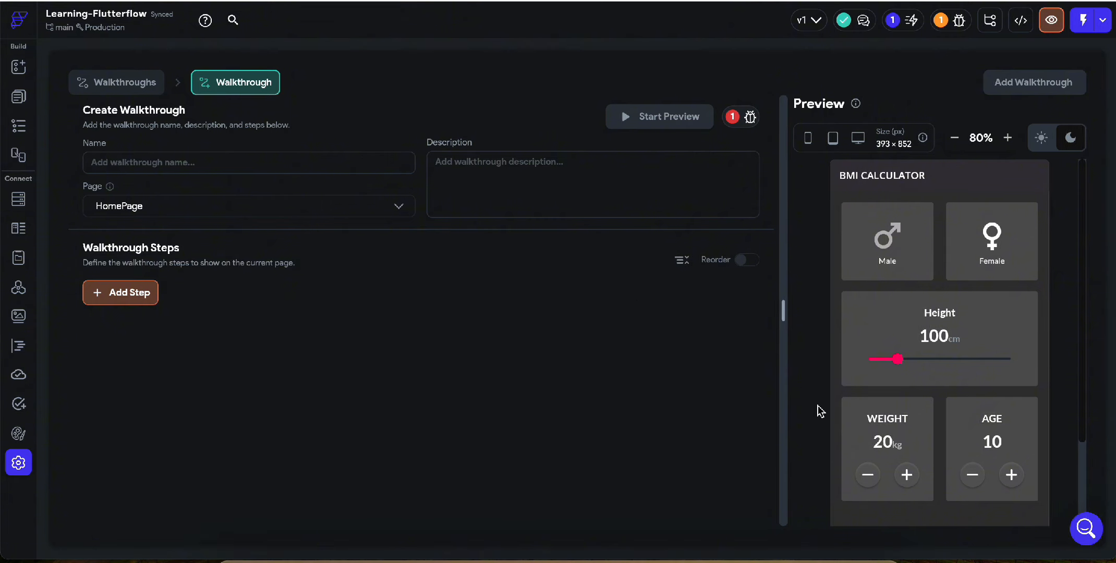
scroll(934, 371, down, 2)
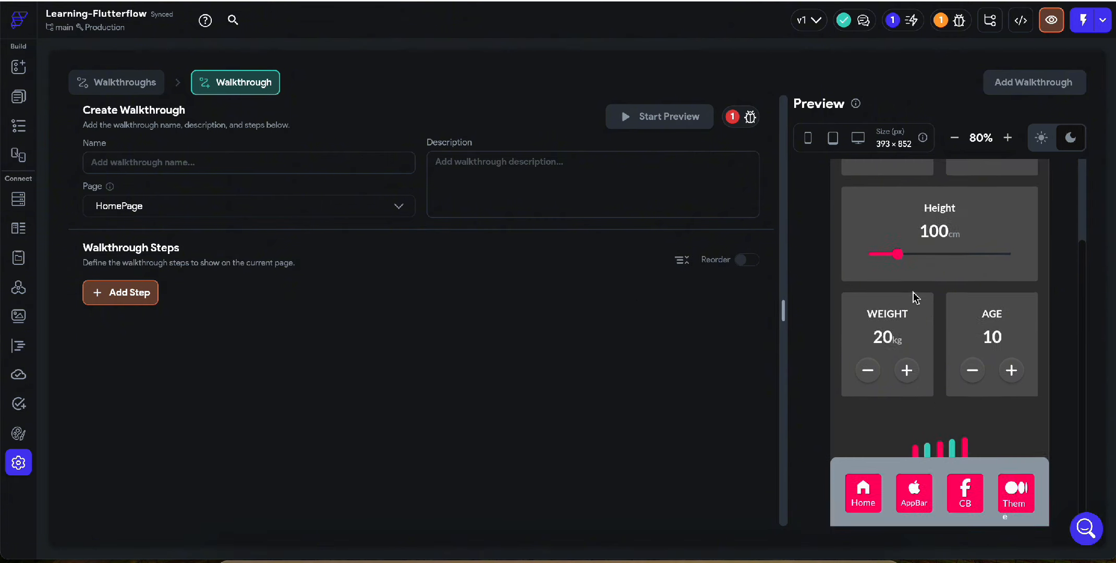
scroll(915, 298, up, 2)
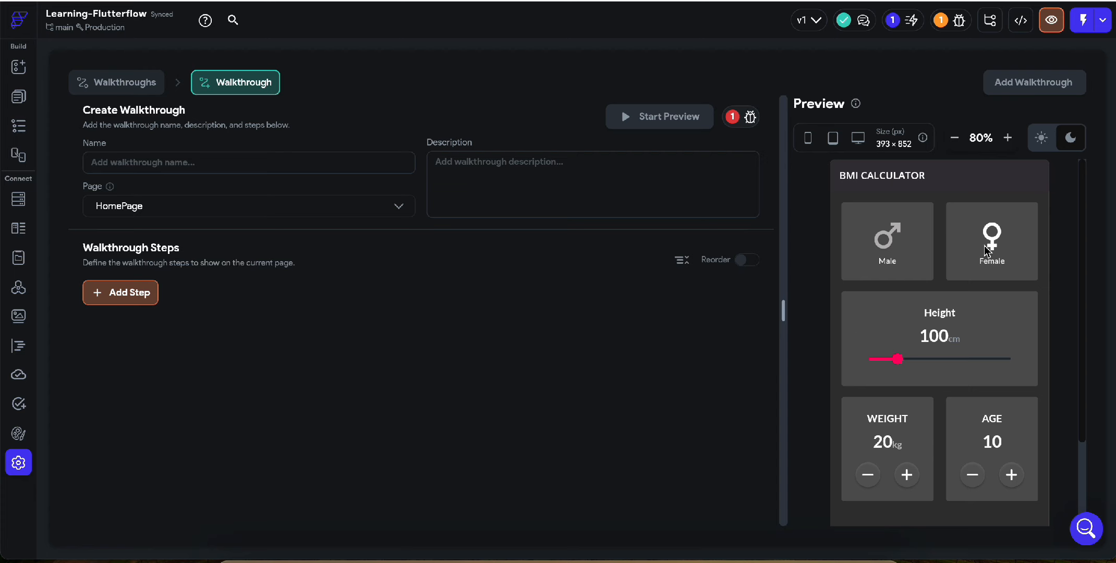
scroll(1014, 317, down, 2)
Name the walkthrough "HomePage"
click(211, 161)
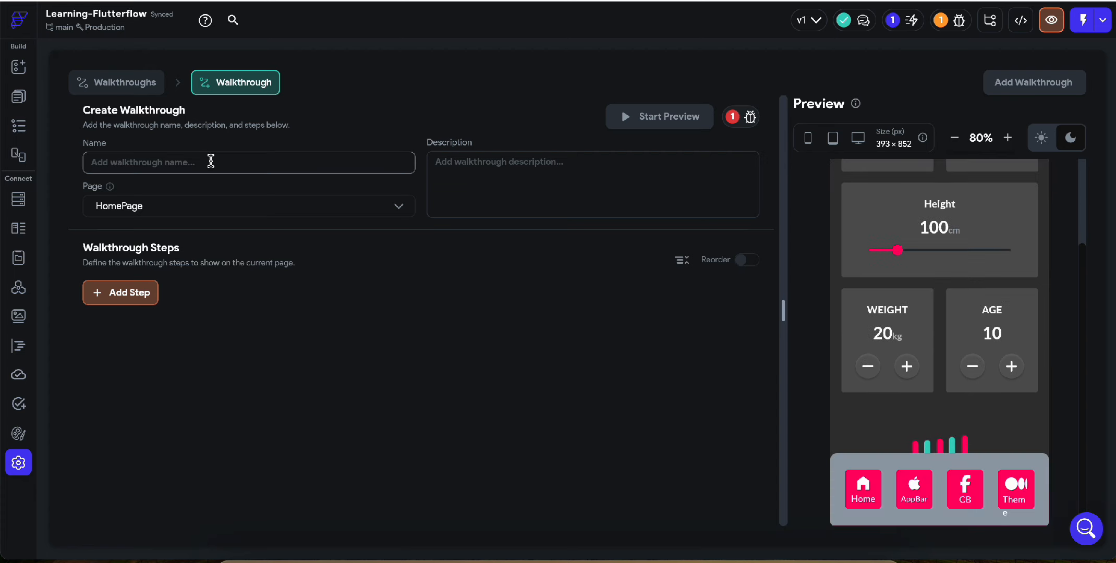
text(Home)
key(BackSpace)
key(BackSpace)
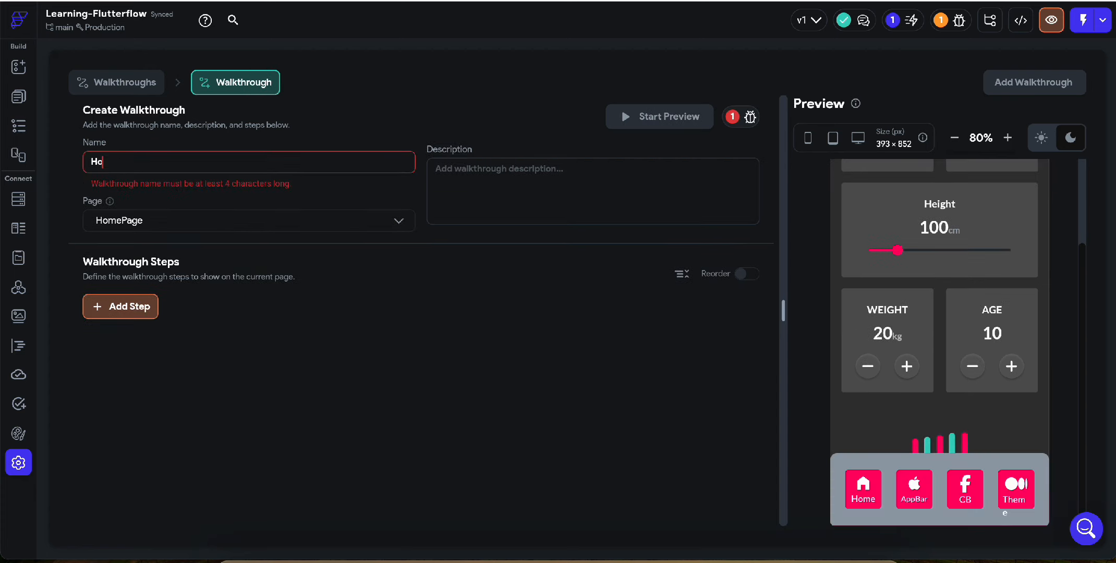
text(ome)
key(BackSpace)
key(BackSpace)
key(BackSpace)
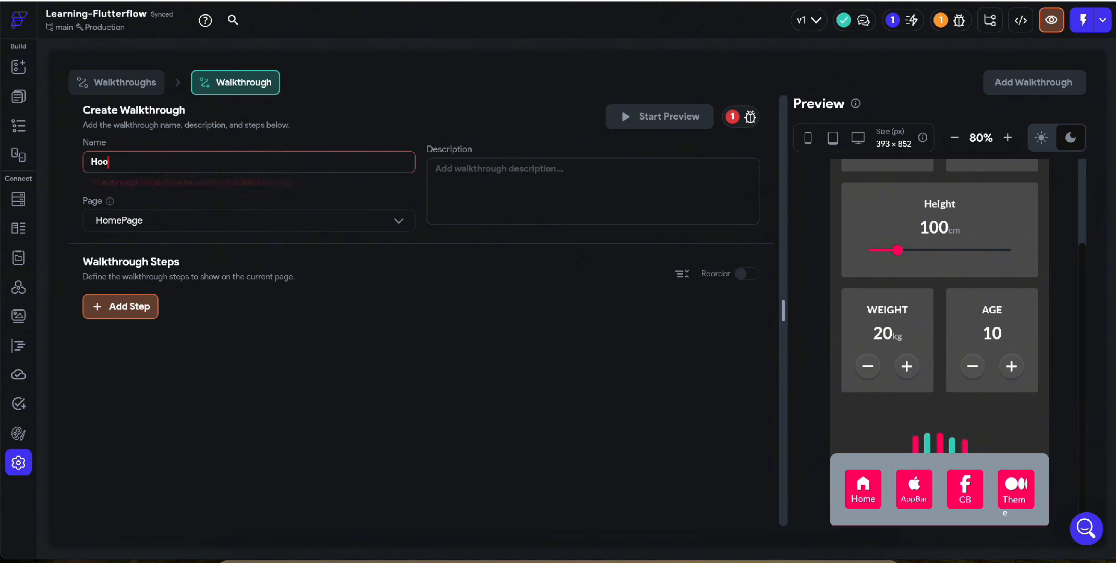
text(mePage)
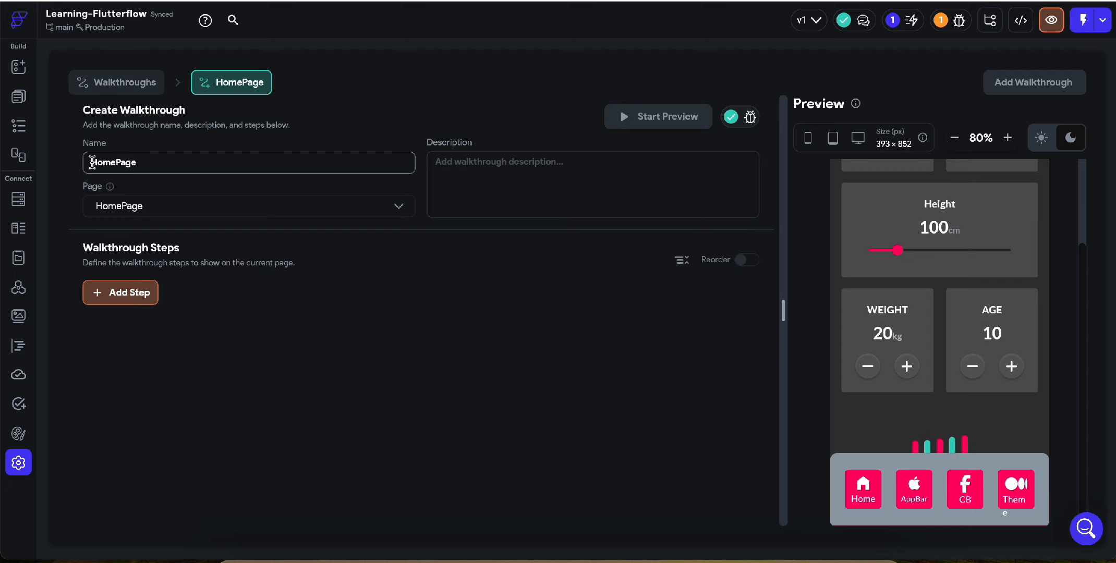
Extend the walkthrough name to "HomePage Introduction", correcting its spelling
drag(92, 162, 170, 165)
click(172, 167)
text(Introducation)
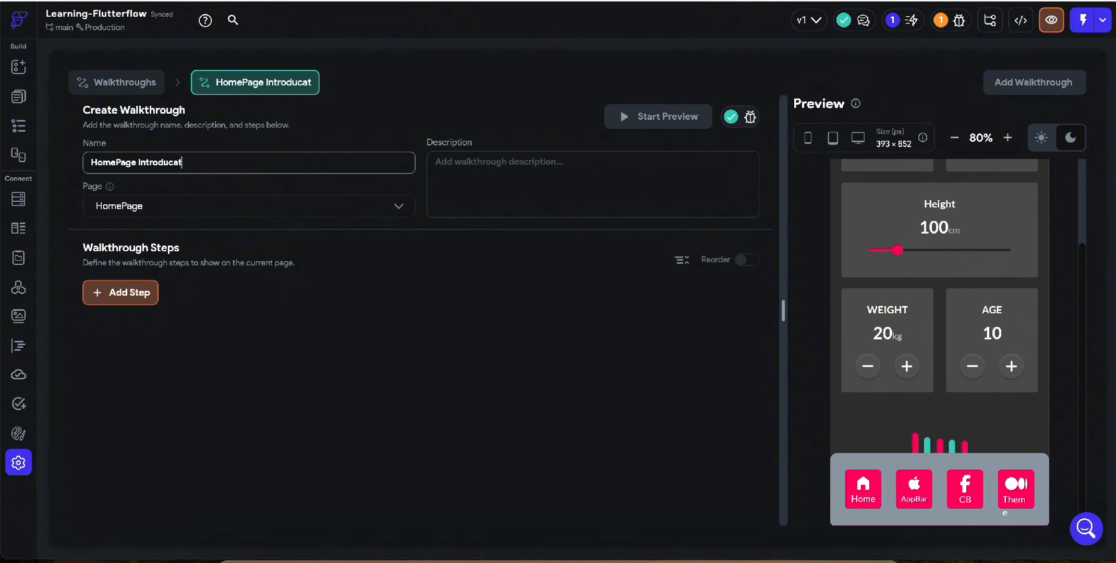
click(178, 163)
key(BackSpace)
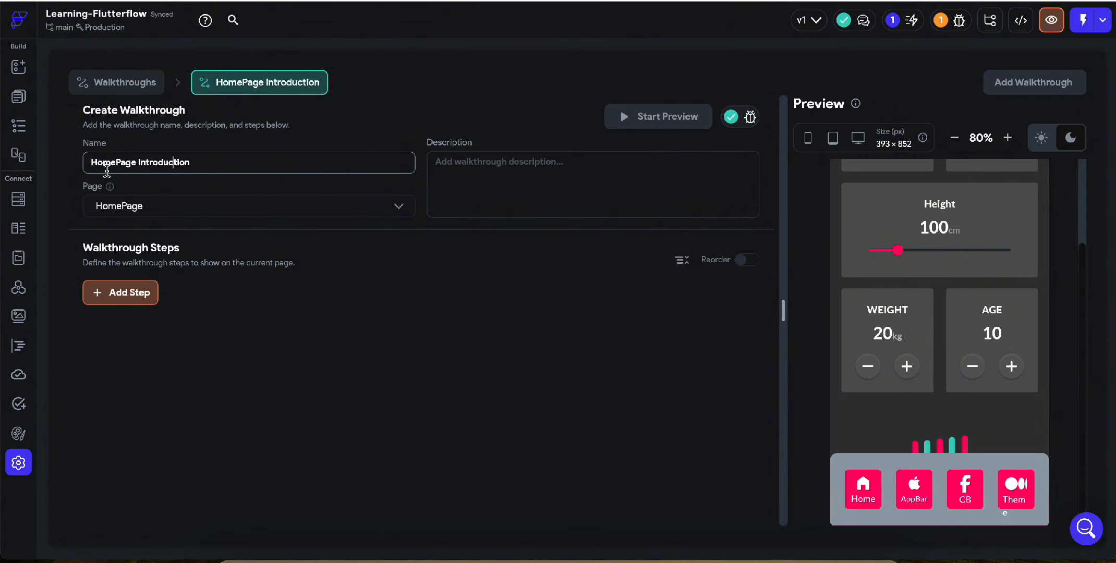
click(522, 180)
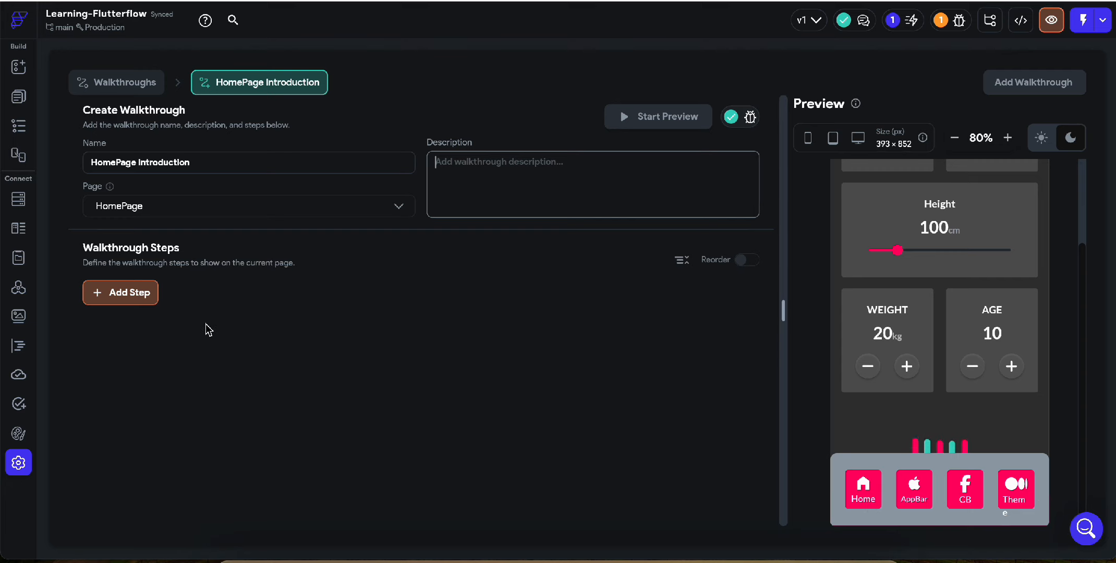
Add a first walkthrough step and view the walkthroughText component before returning to the walkthrough editor
click(128, 294)
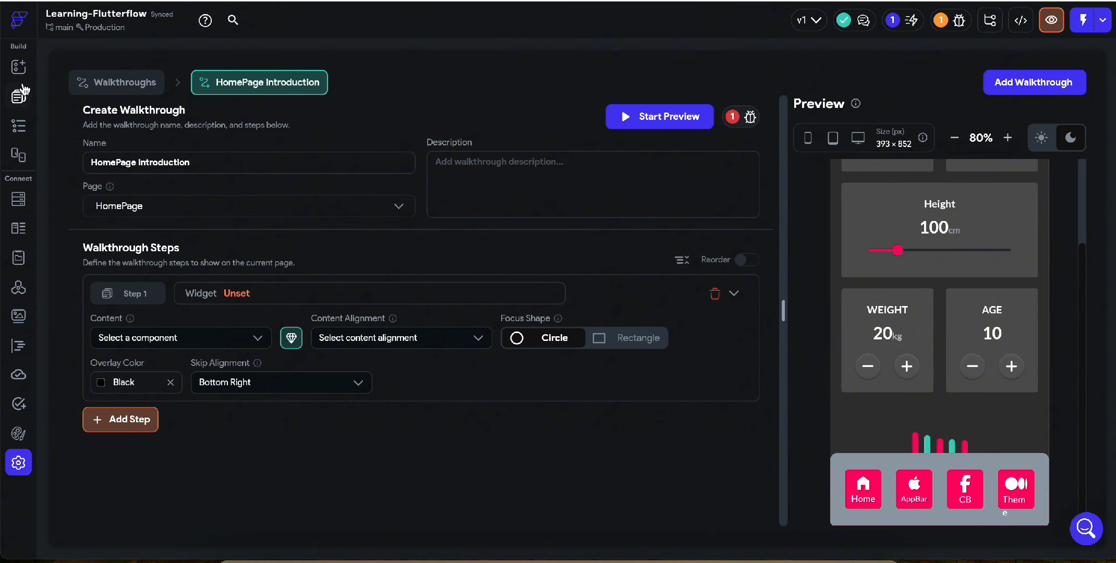
click(24, 105)
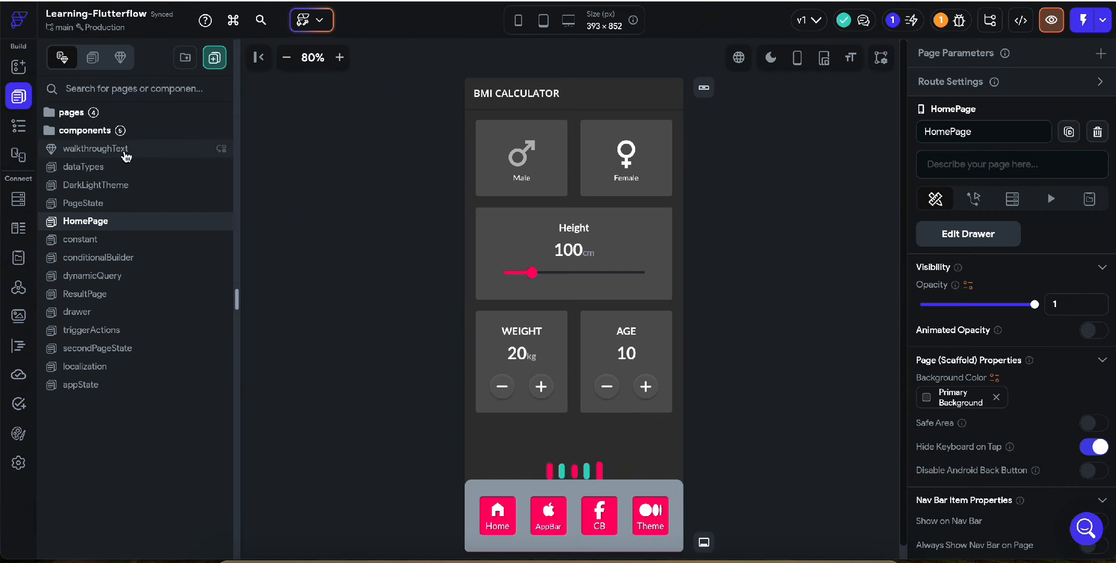
click(125, 150)
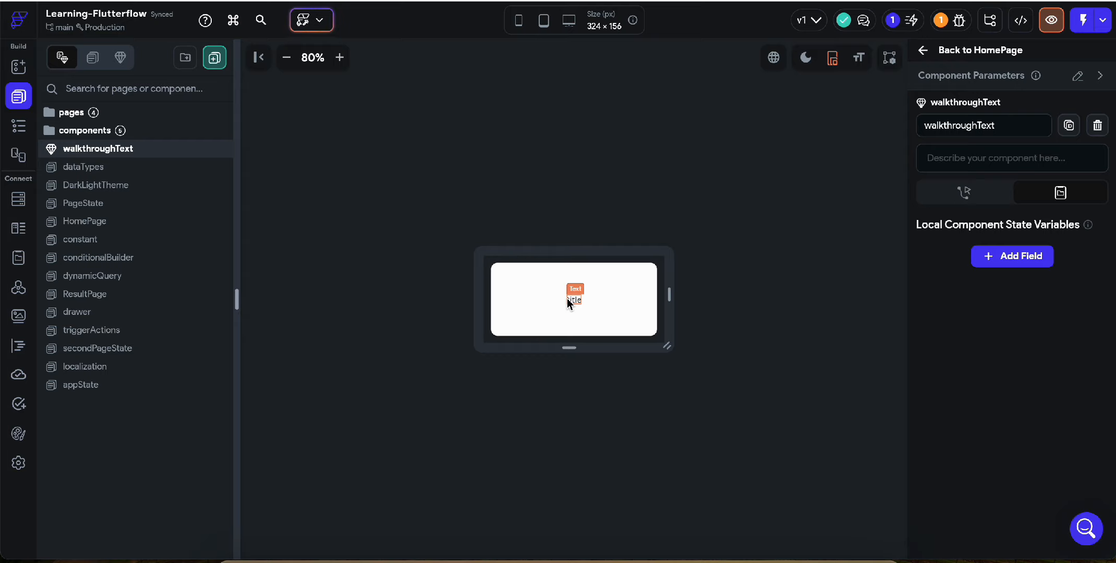
click(18, 464)
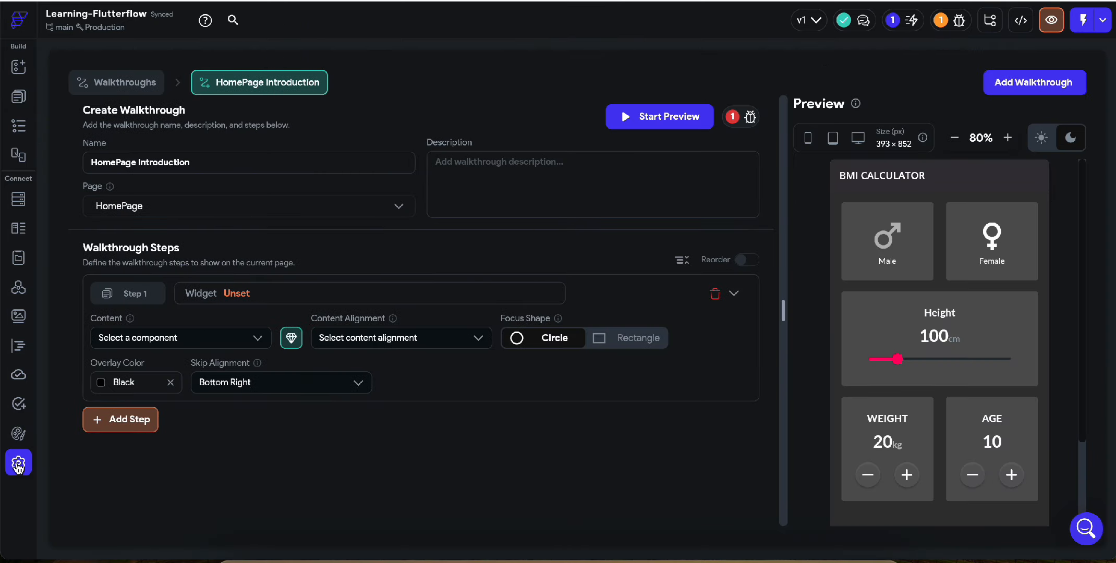
Set the target widget of Step 1 to the Home container in the HomePage's navigation bar
click(259, 302)
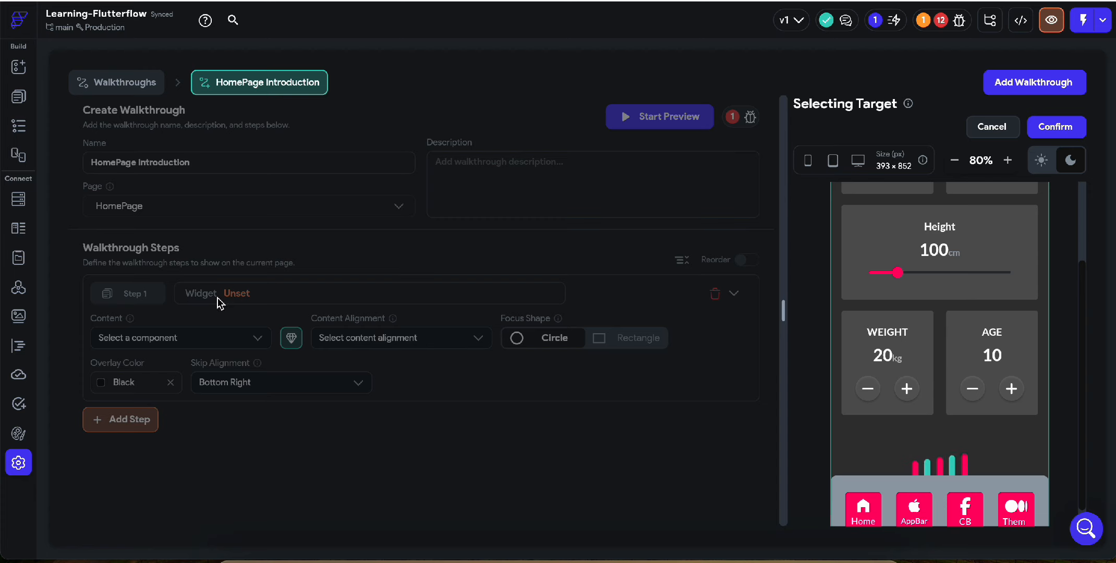
scroll(986, 406, down, 1)
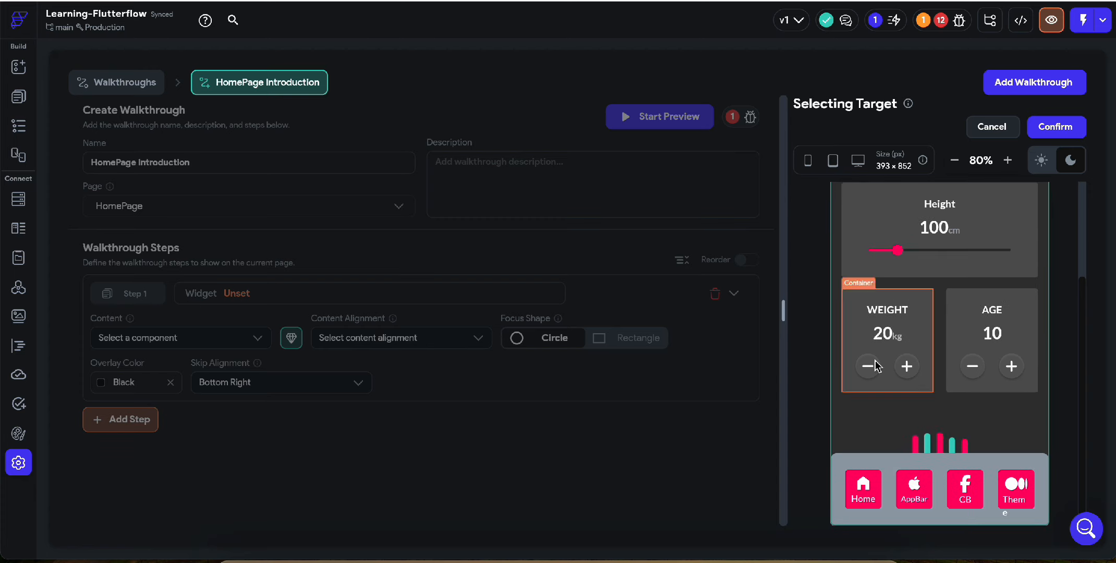
click(879, 501)
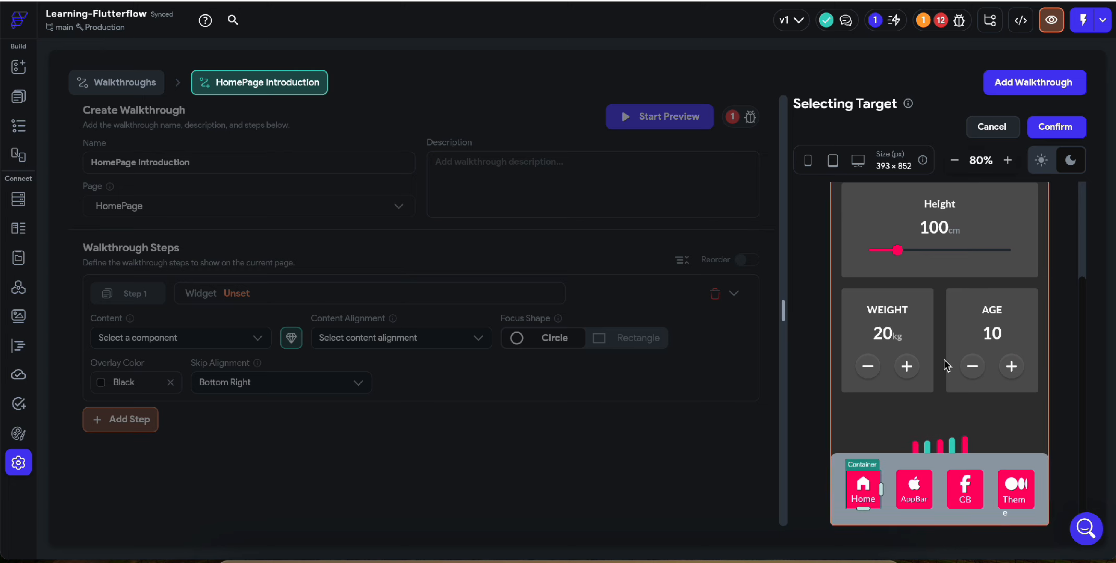
click(1054, 128)
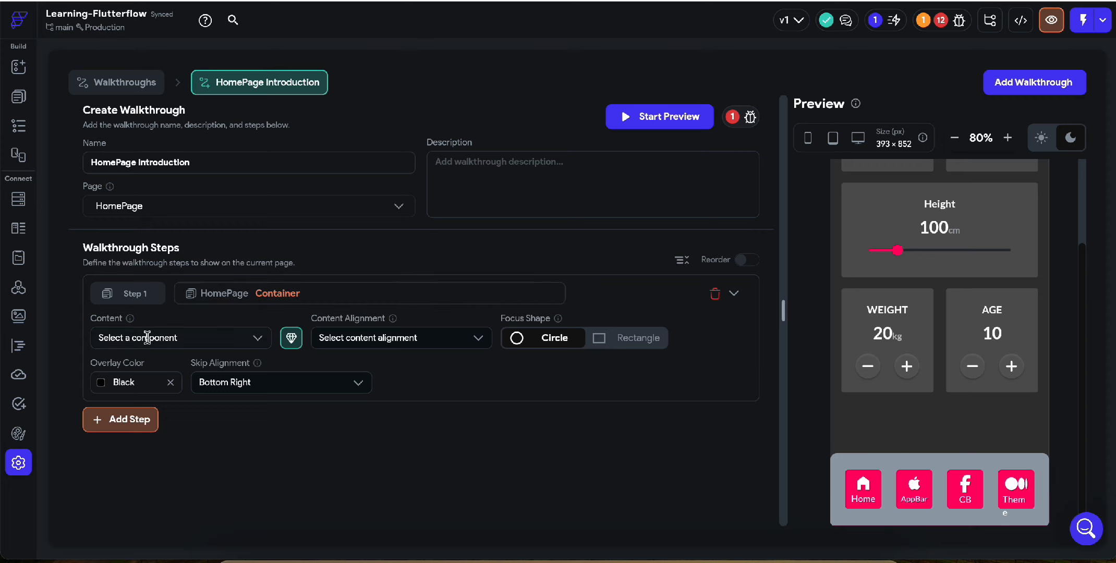
Choose the walkthroughText component as the content of Step 1
click(148, 338)
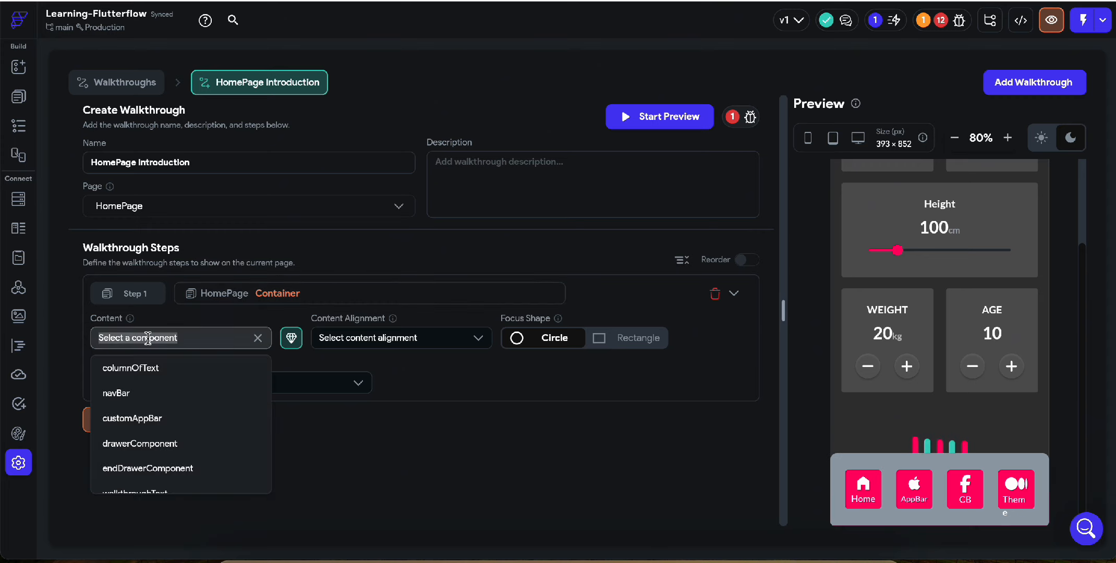
scroll(151, 438, down, 1)
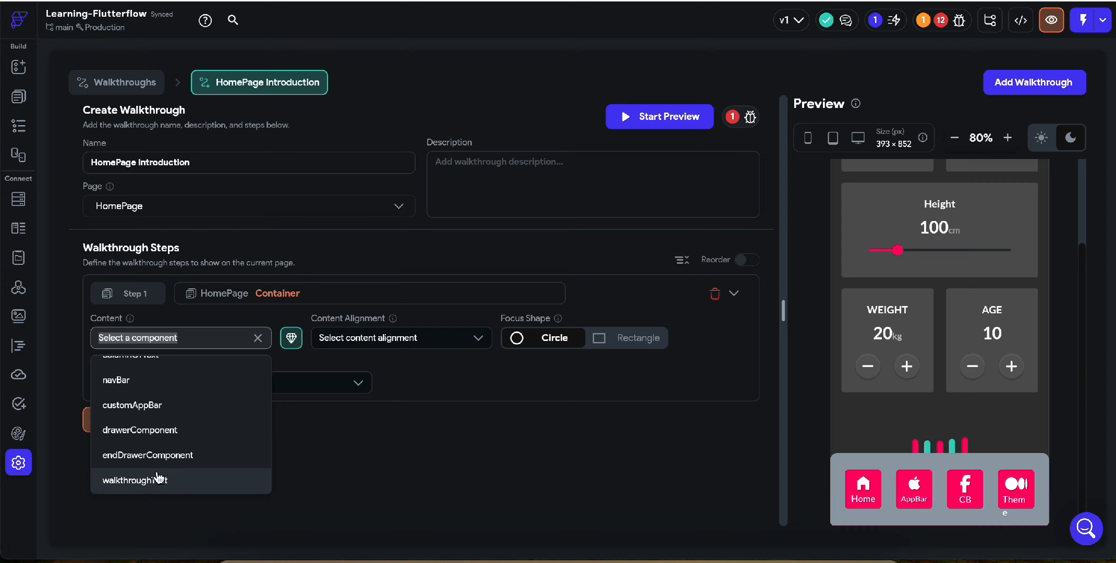
click(157, 480)
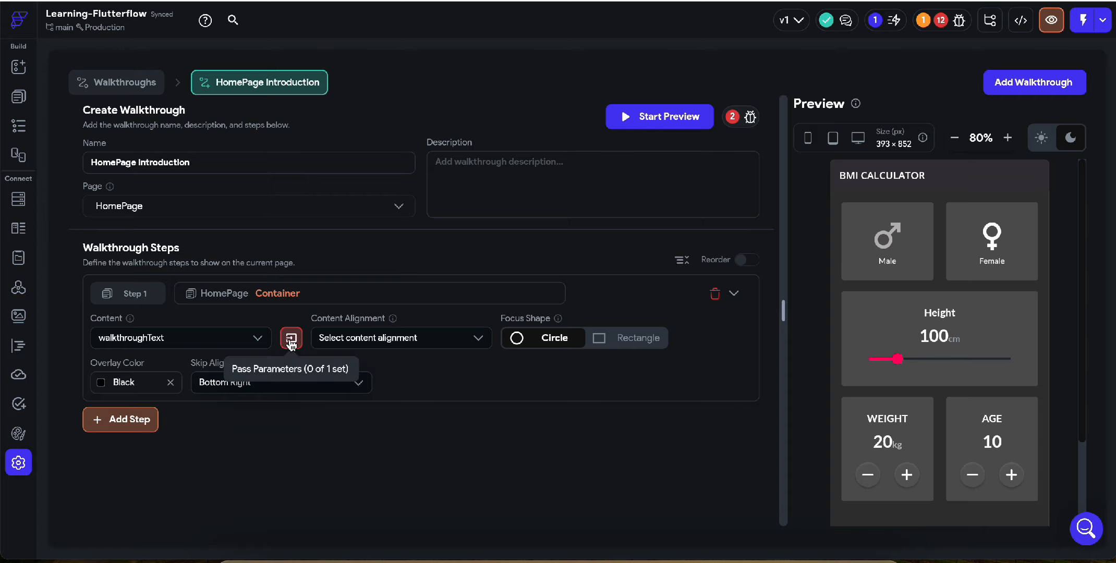
Pass the title parameter of Step 1's walkthroughText component with the value "This is Home Page"
click(291, 338)
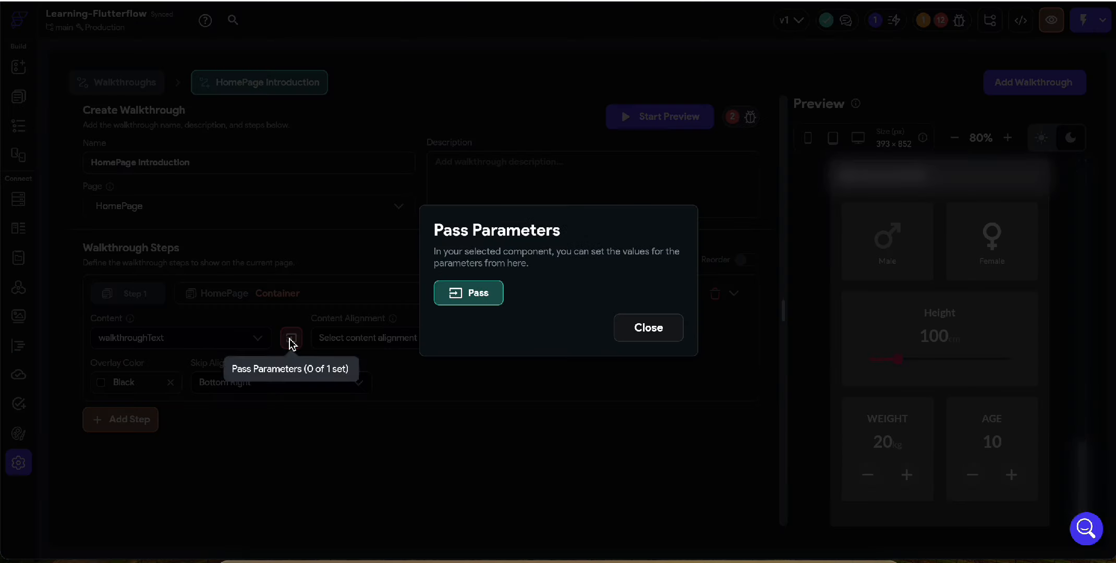
click(498, 294)
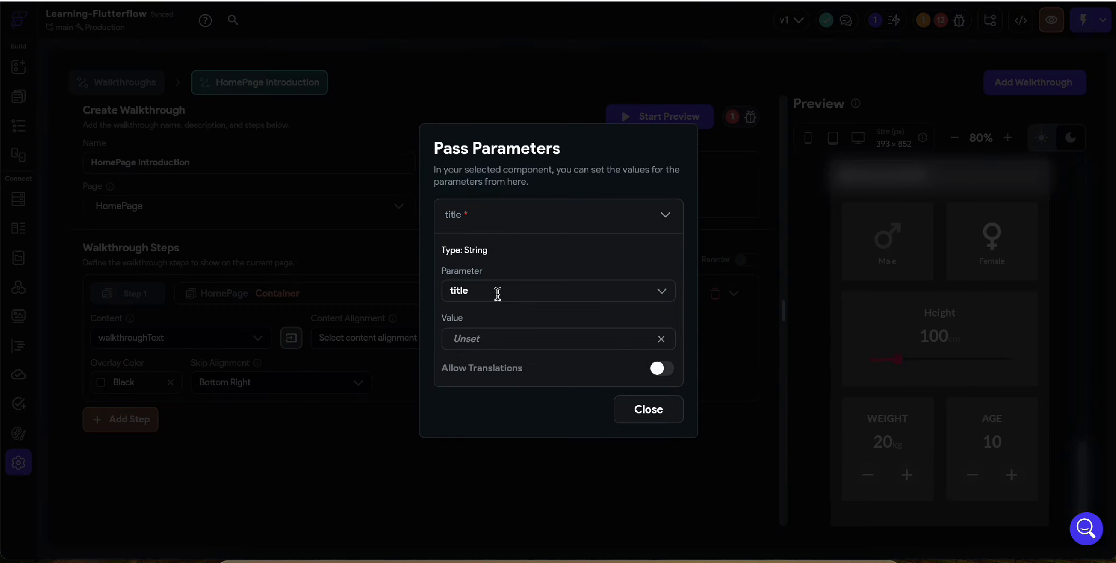
click(487, 344)
text(This is Home Page)
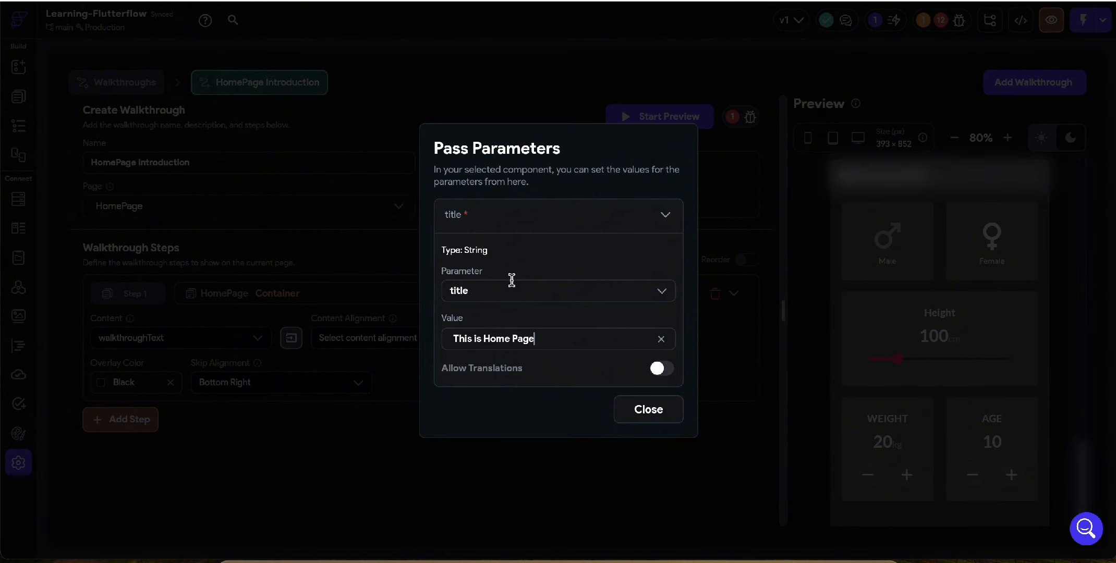
click(653, 412)
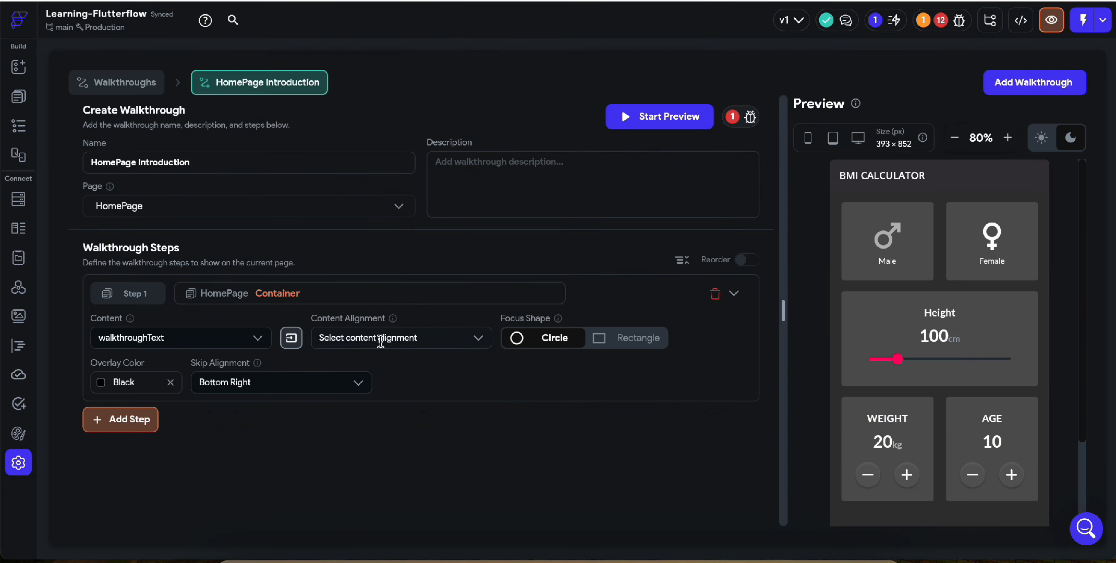
Set the content alignment of Step 1 to top and its focus shape to Rectangle, checking the skip alignment options
click(380, 339)
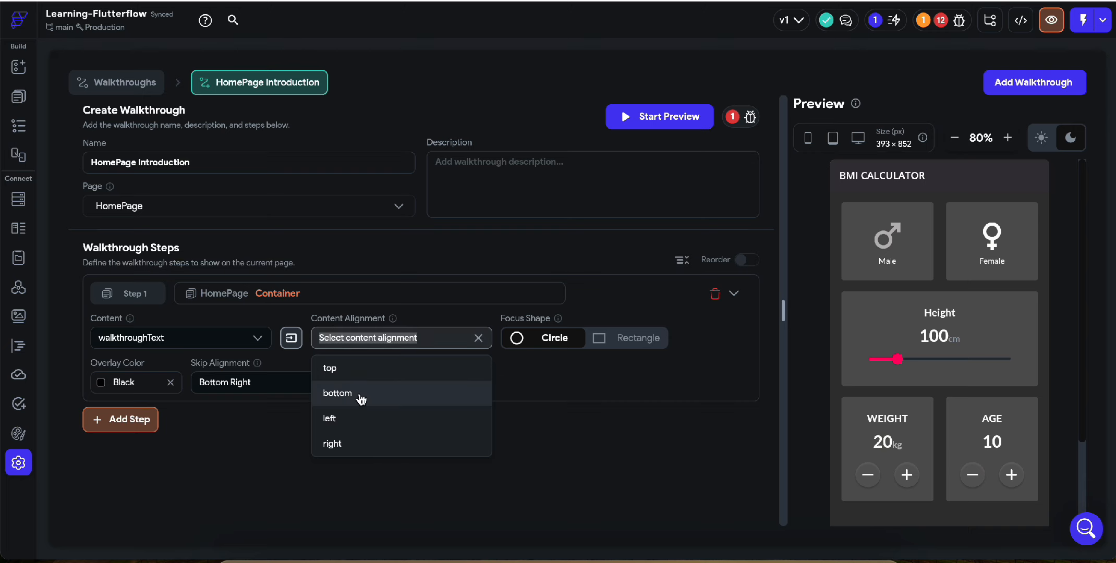
click(364, 376)
click(364, 340)
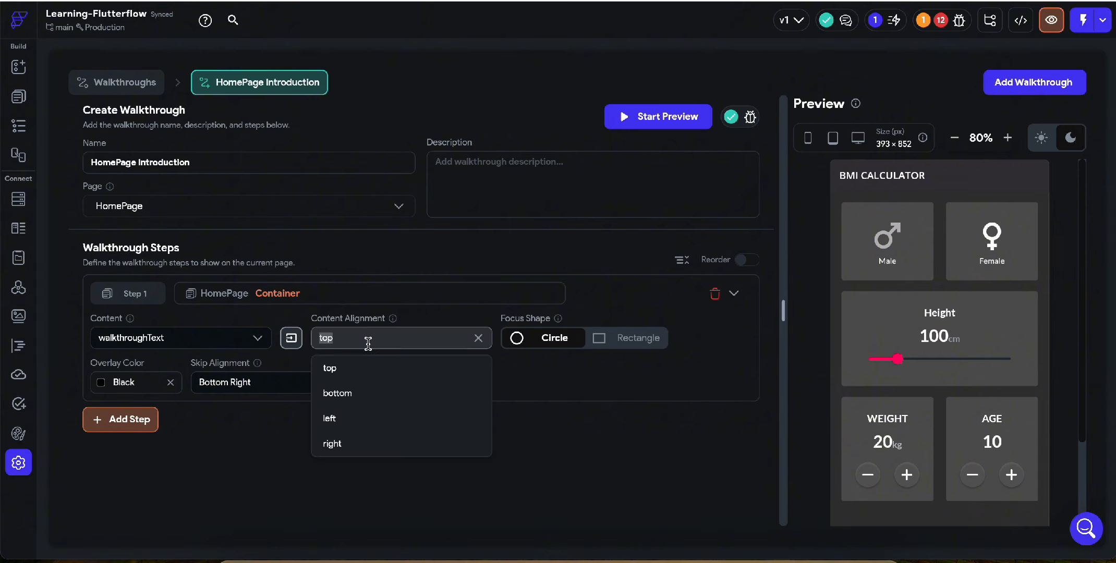
click(604, 345)
scroll(948, 434, down, 2)
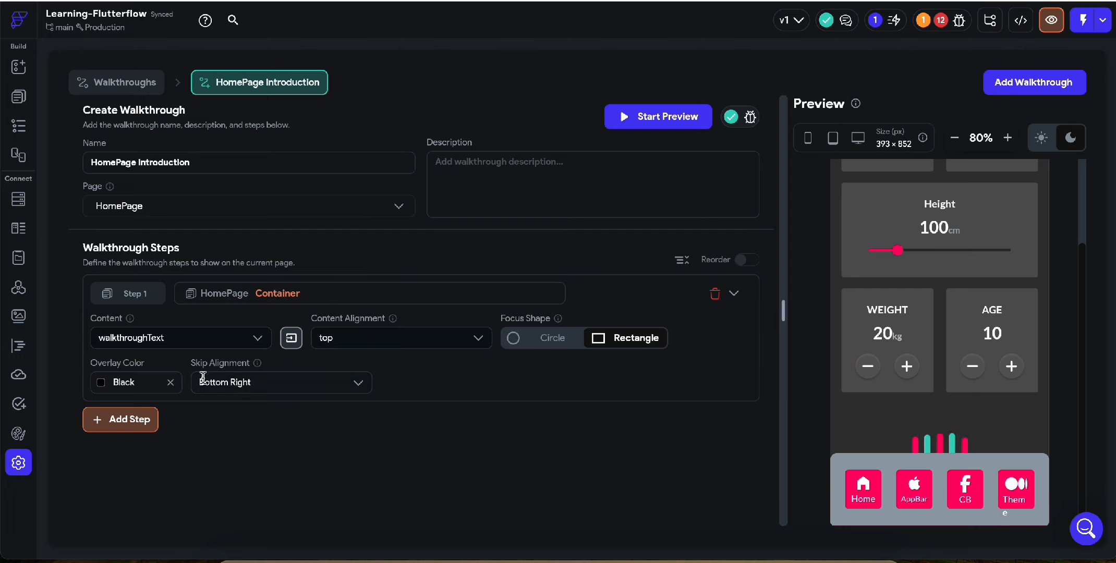
click(264, 385)
click(319, 366)
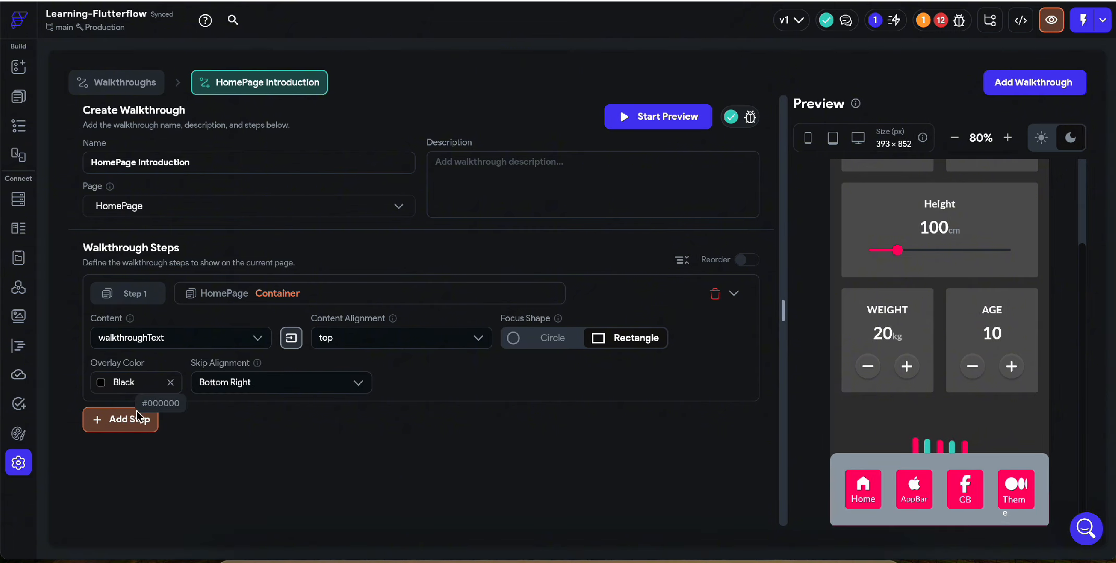
Preview the walkthrough on the HomePage and skip it to end the preview
click(643, 121)
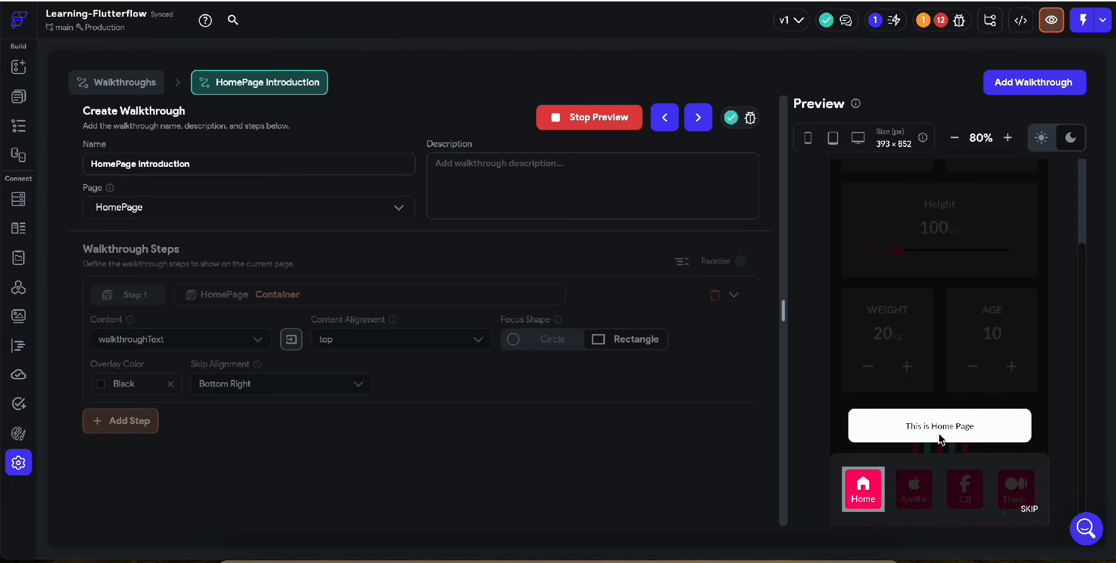
click(1029, 509)
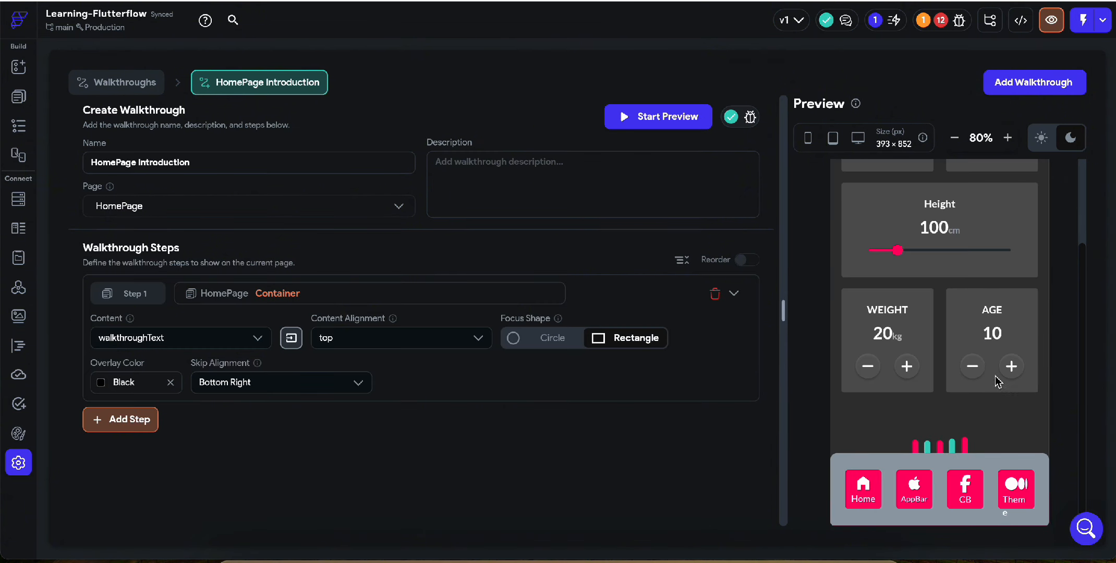
Add a second walkthrough step targeting a HomePage container and check the components available for its content
click(121, 419)
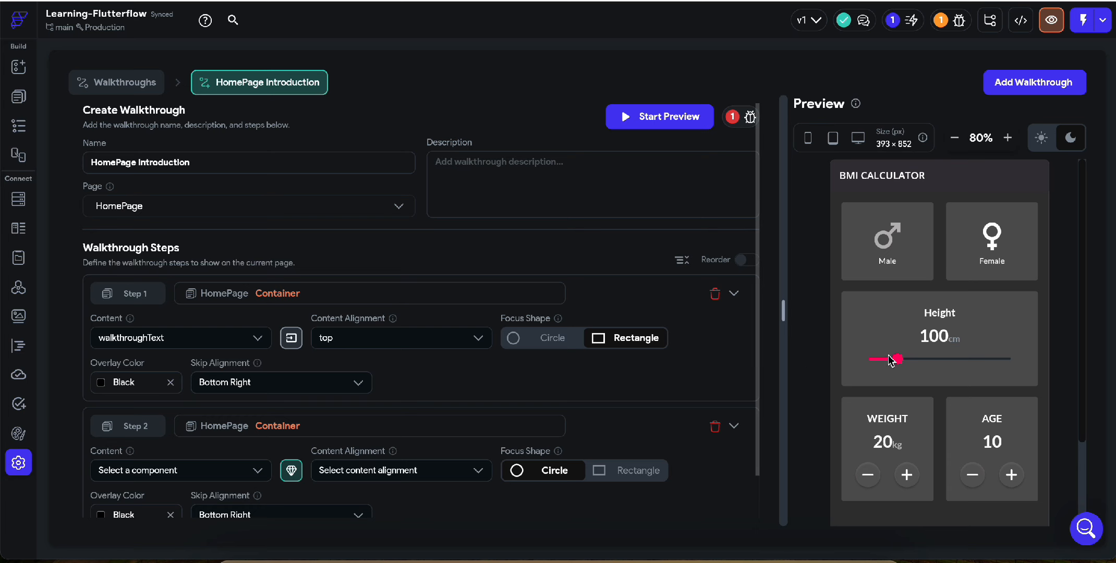
scroll(889, 361, down, 2)
scroll(196, 328, down, 1)
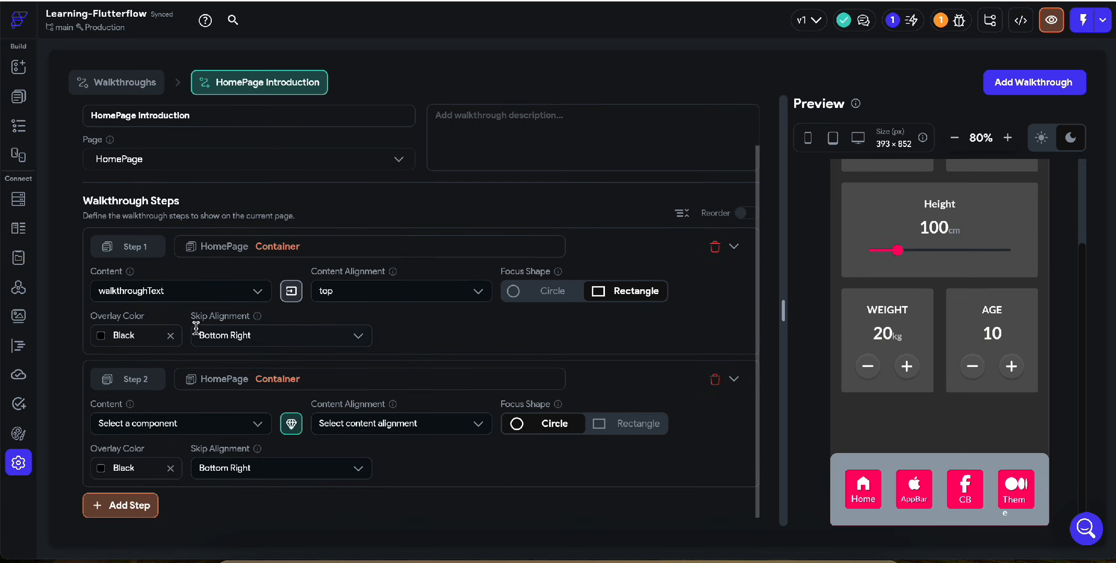
click(228, 424)
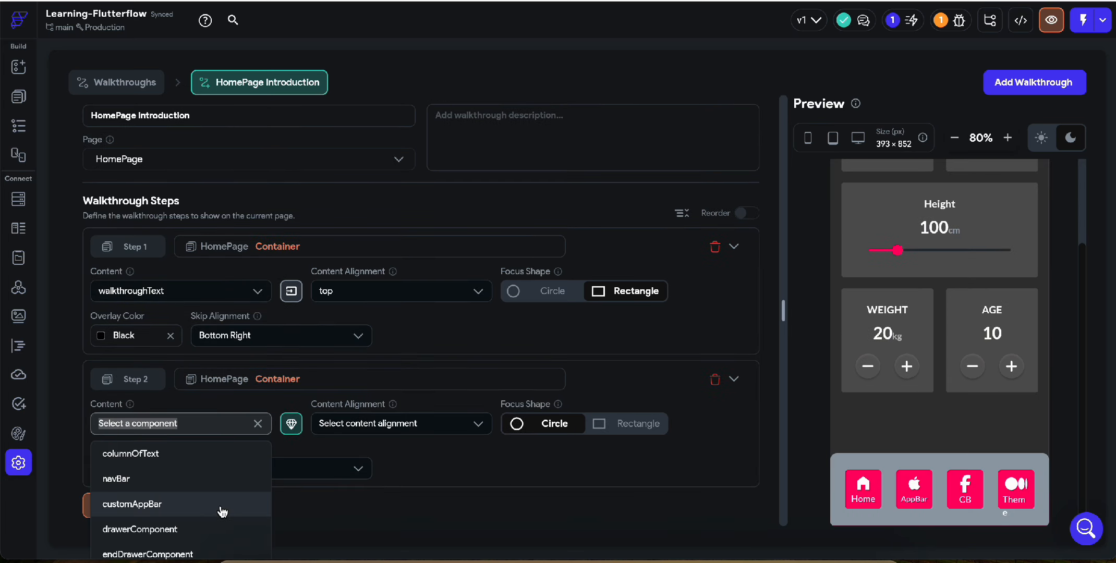
scroll(219, 511, down, 1)
click(318, 367)
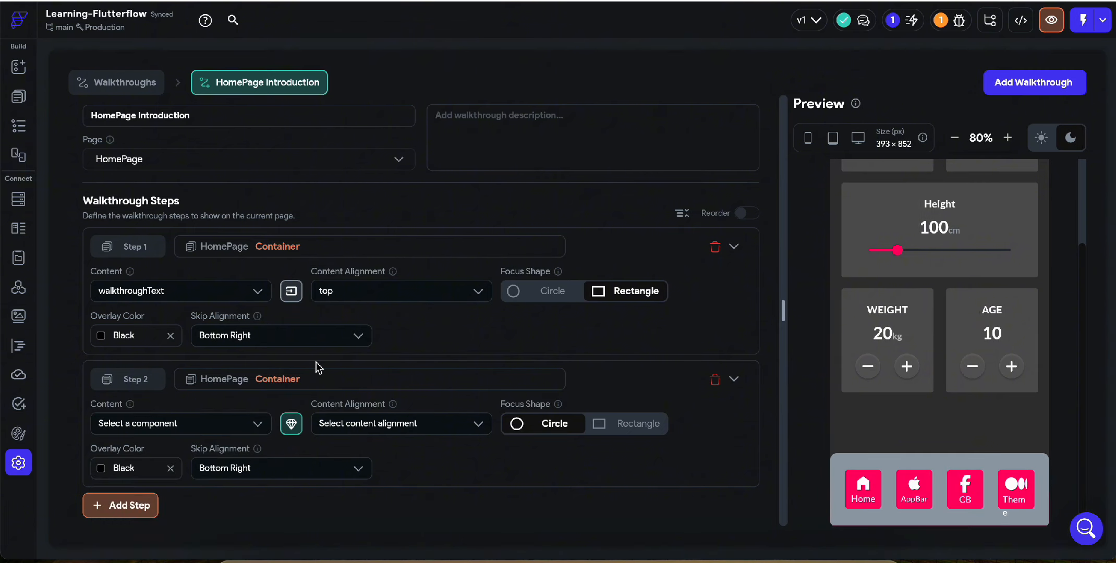
Add a third walkthrough step and set Step 2's content to the walkthroughText component
click(141, 504)
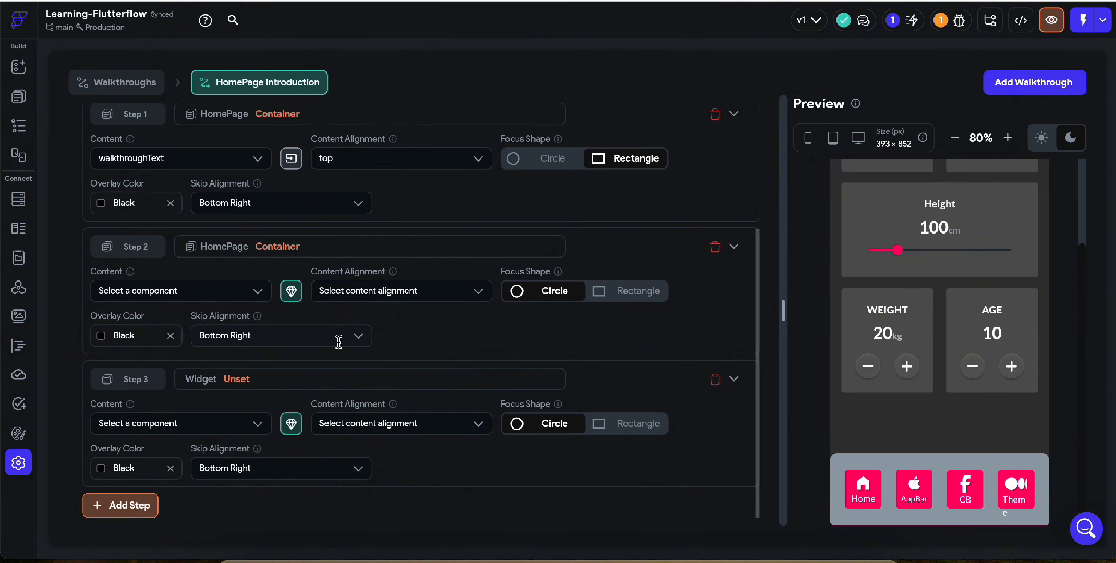
click(224, 291)
scroll(201, 396, down, 1)
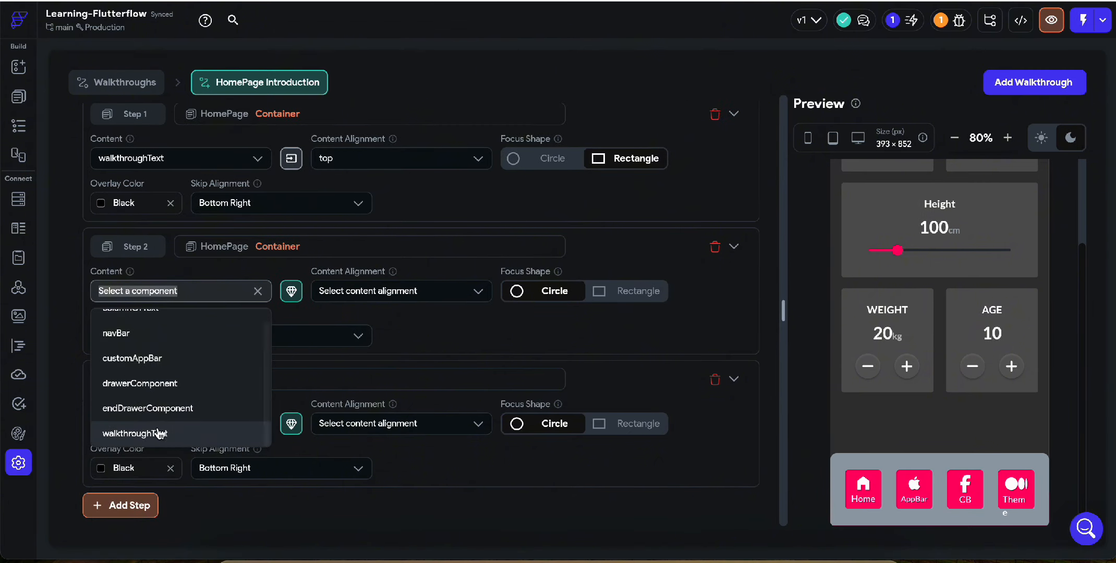
click(137, 433)
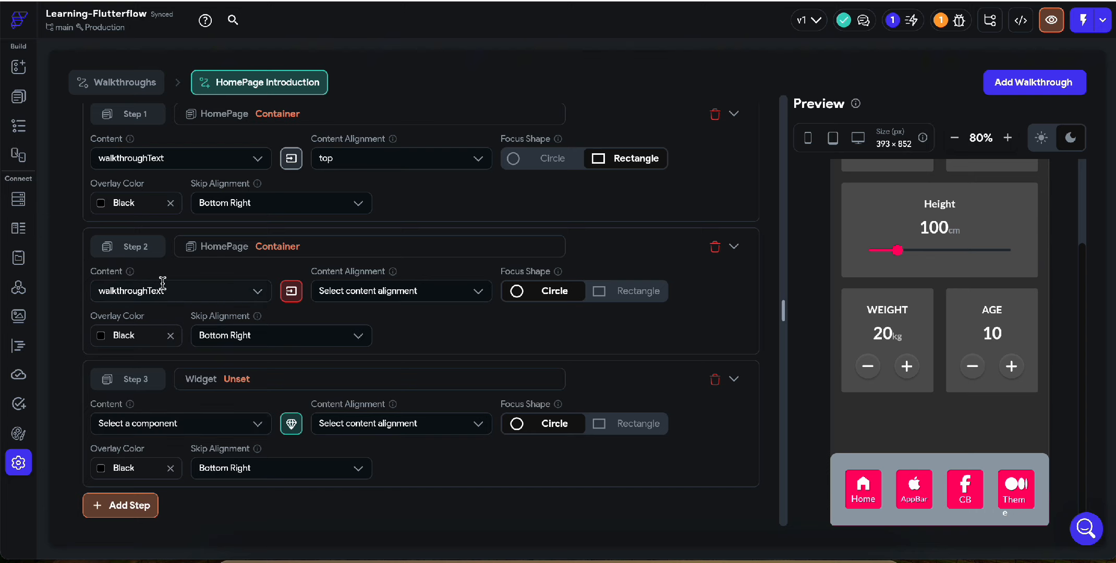
Pass the title parameter of Step 2's walkthroughText component with the value "This is an appBar page"
click(291, 293)
click(456, 293)
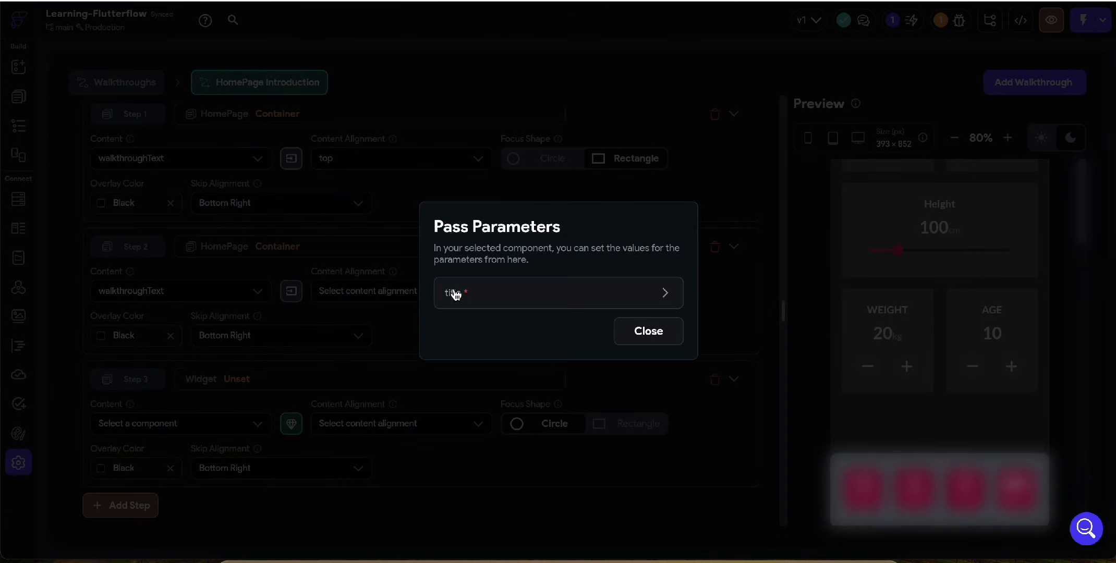
click(484, 306)
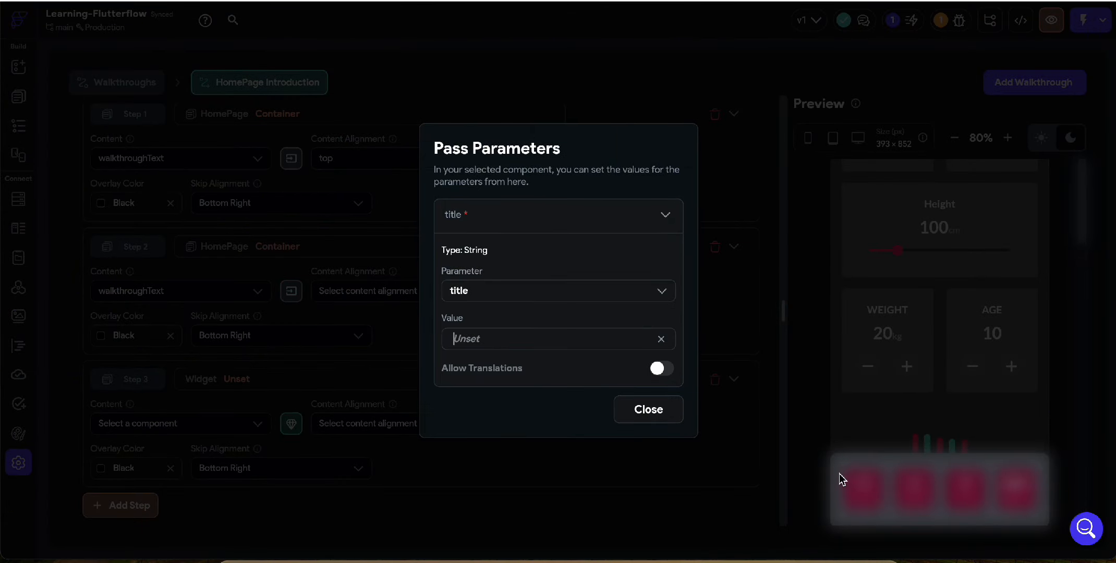
click(633, 410)
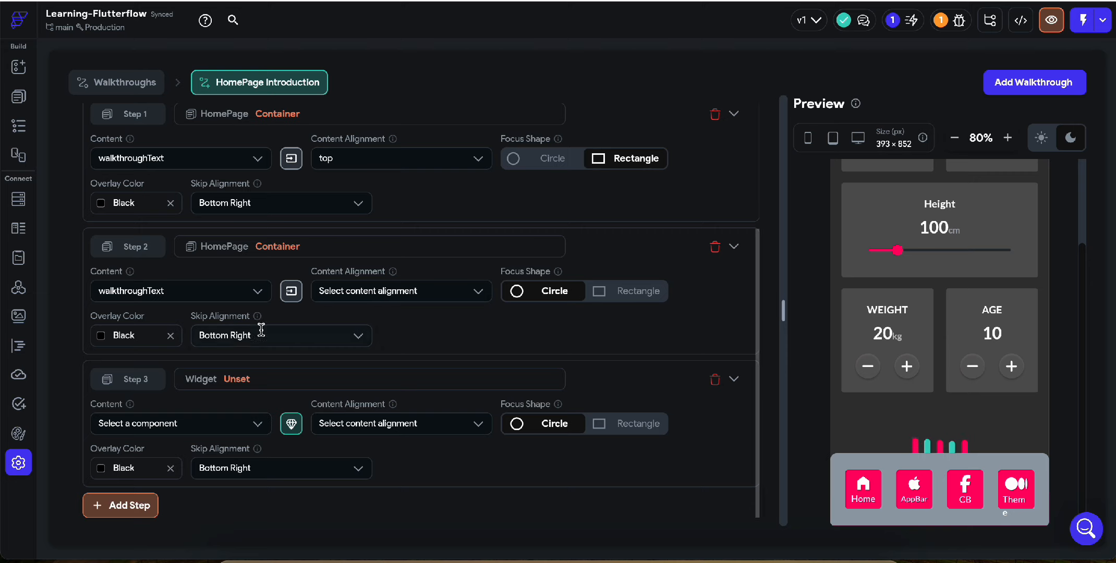
click(291, 290)
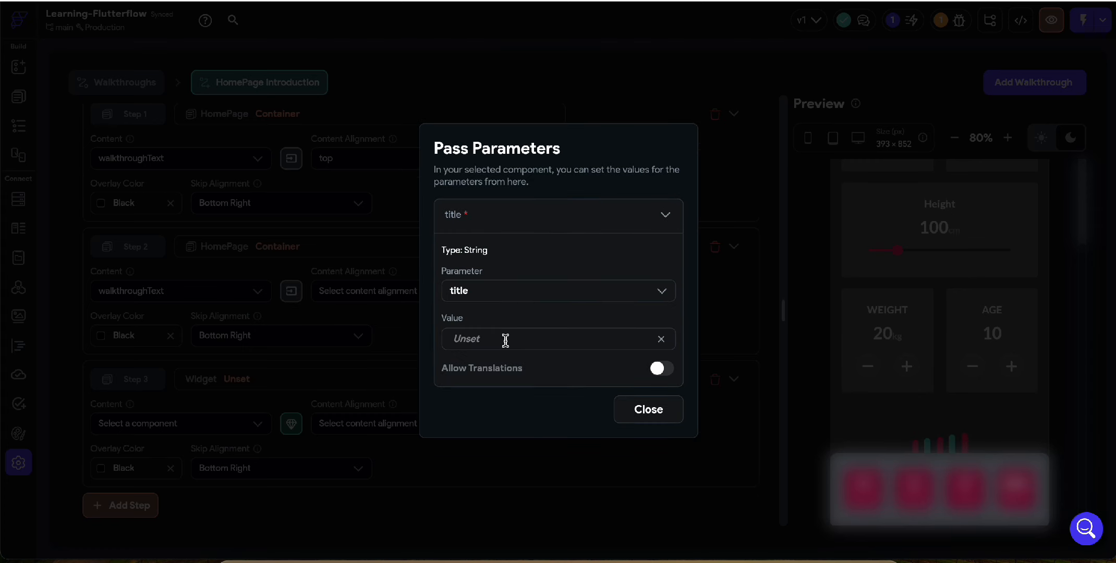
click(505, 340)
text(This is an appBar page)
click(646, 409)
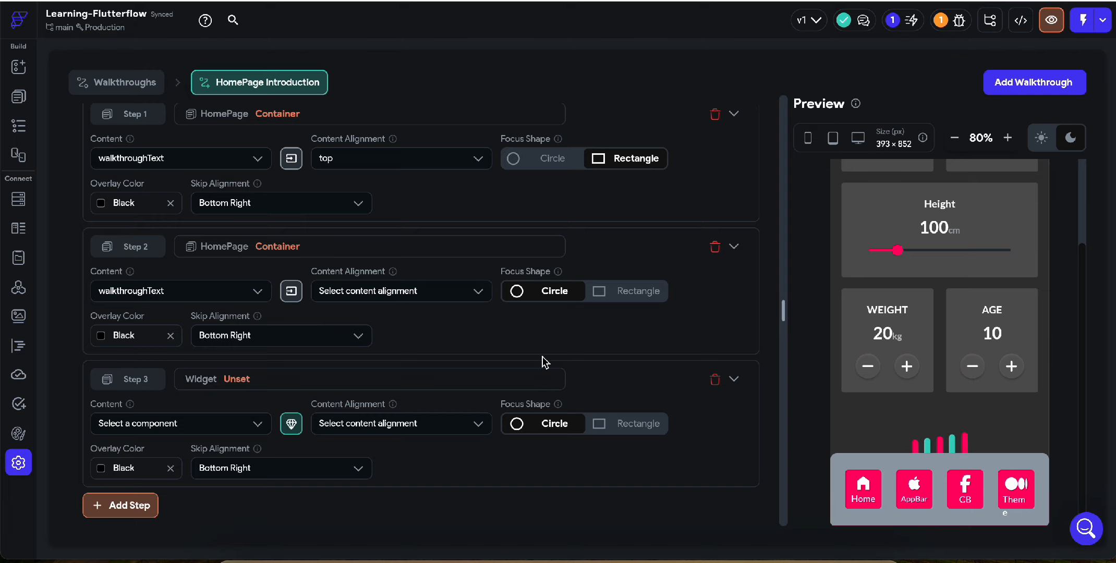
Delete the unused third walkthrough step and set Step 2's content alignment to top
click(715, 382)
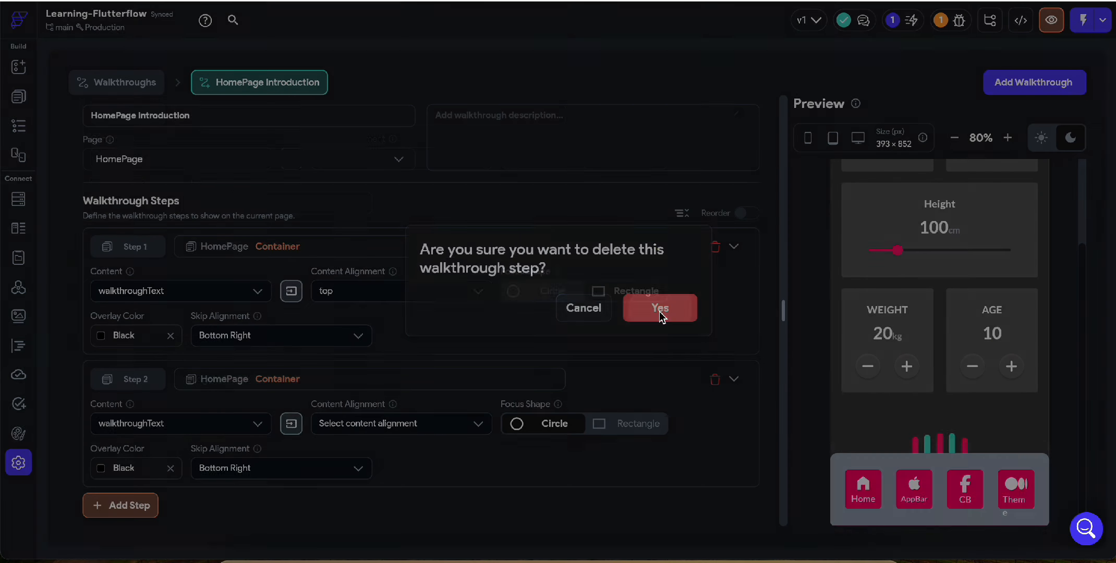
click(659, 312)
scroll(693, 167, up, 1)
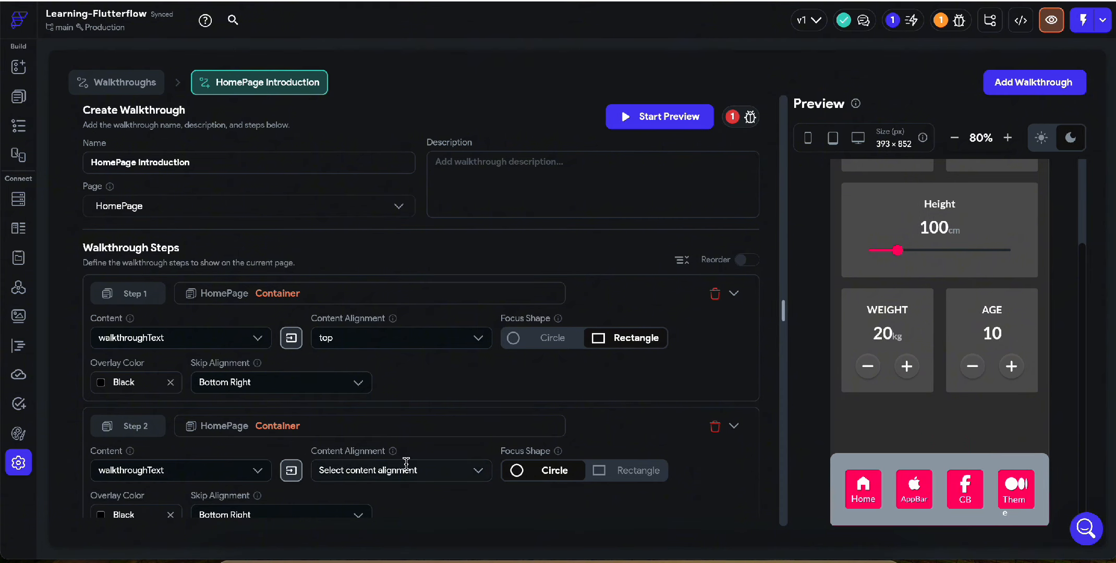
scroll(396, 463, down, 1)
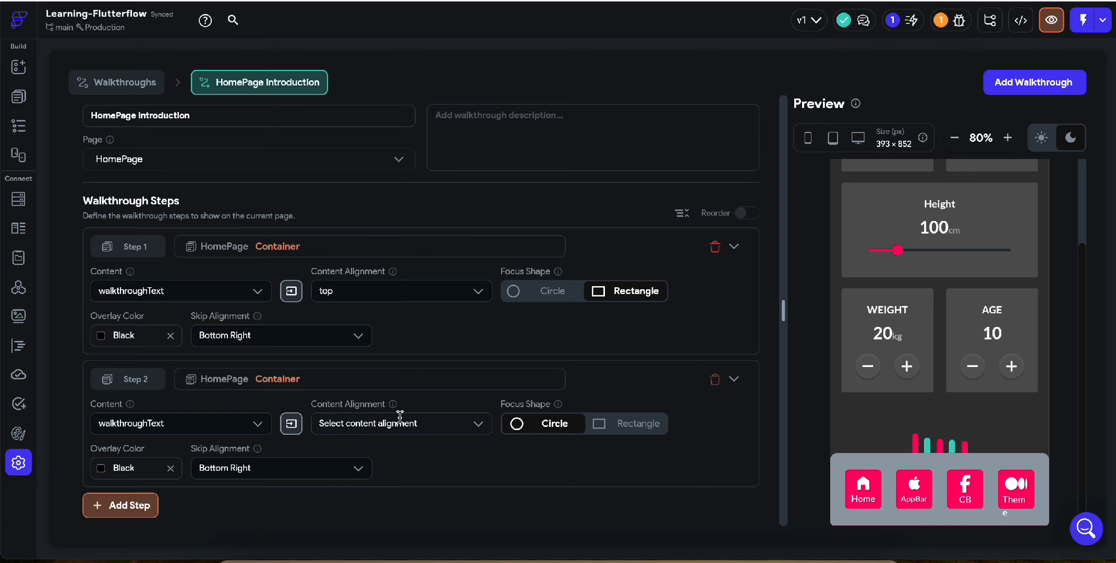
click(366, 428)
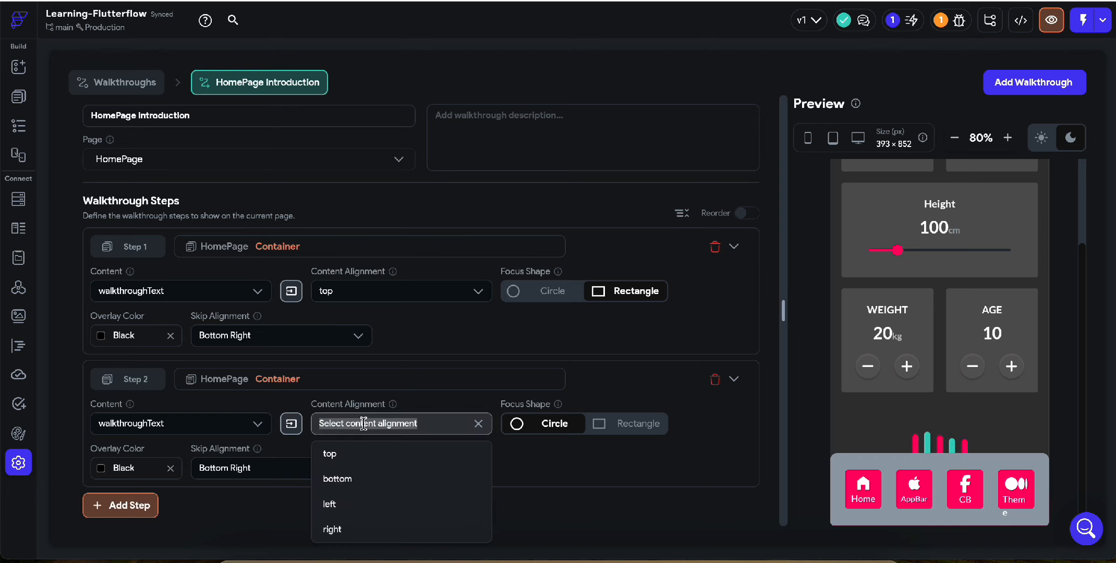
click(363, 452)
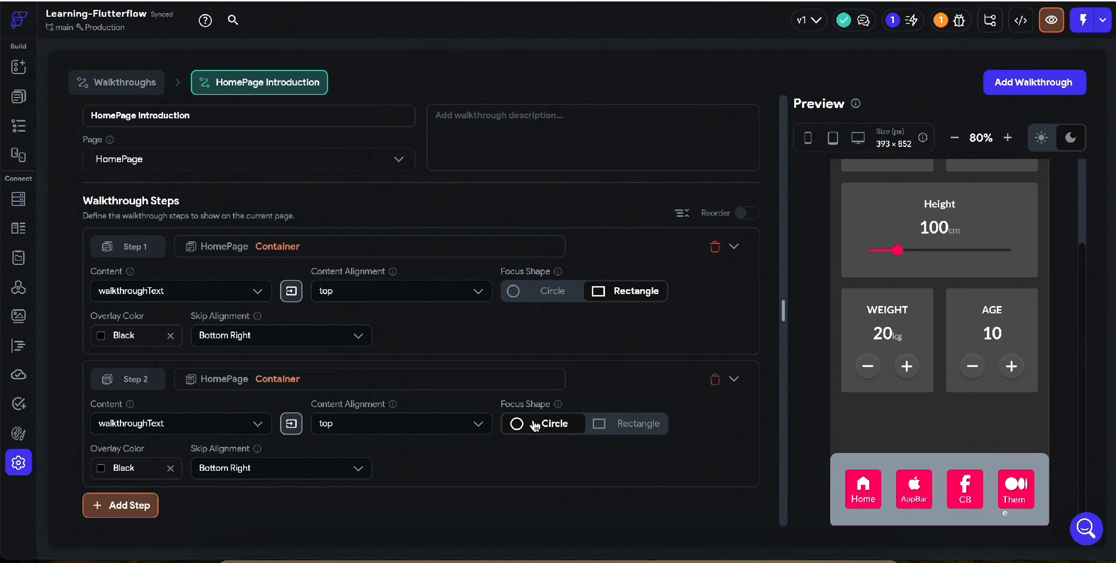
Preview the two-step walkthrough, advancing from the Home item through the AppBar item to the end
scroll(529, 336, up, 2)
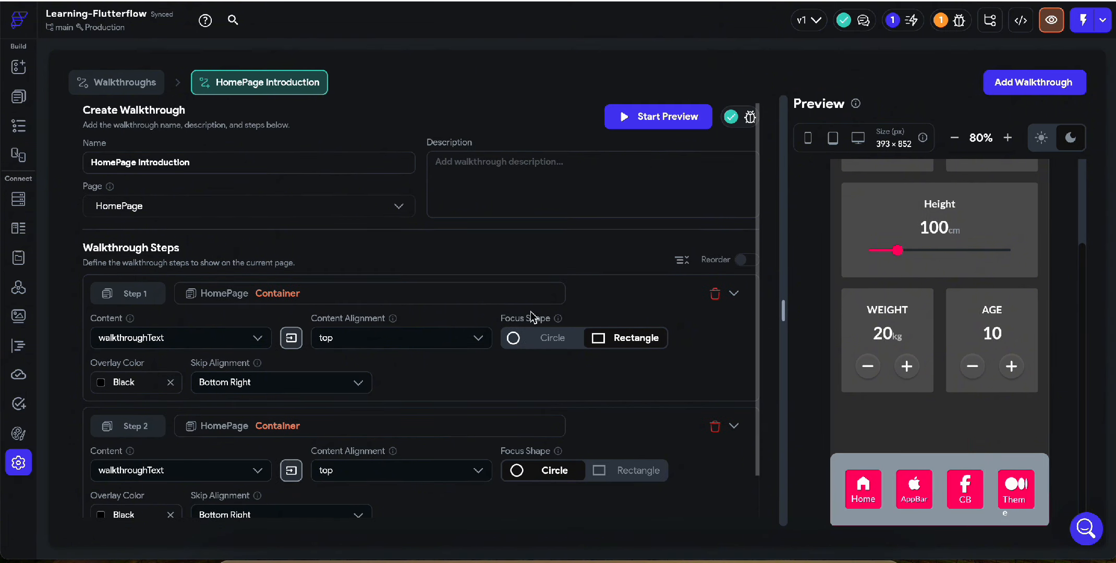
click(644, 118)
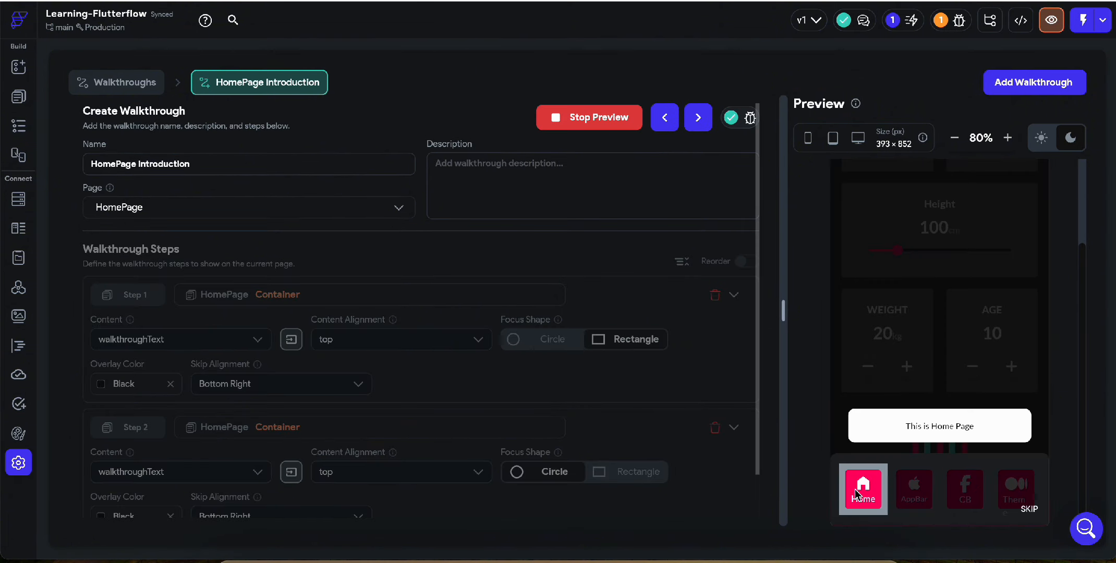
click(928, 367)
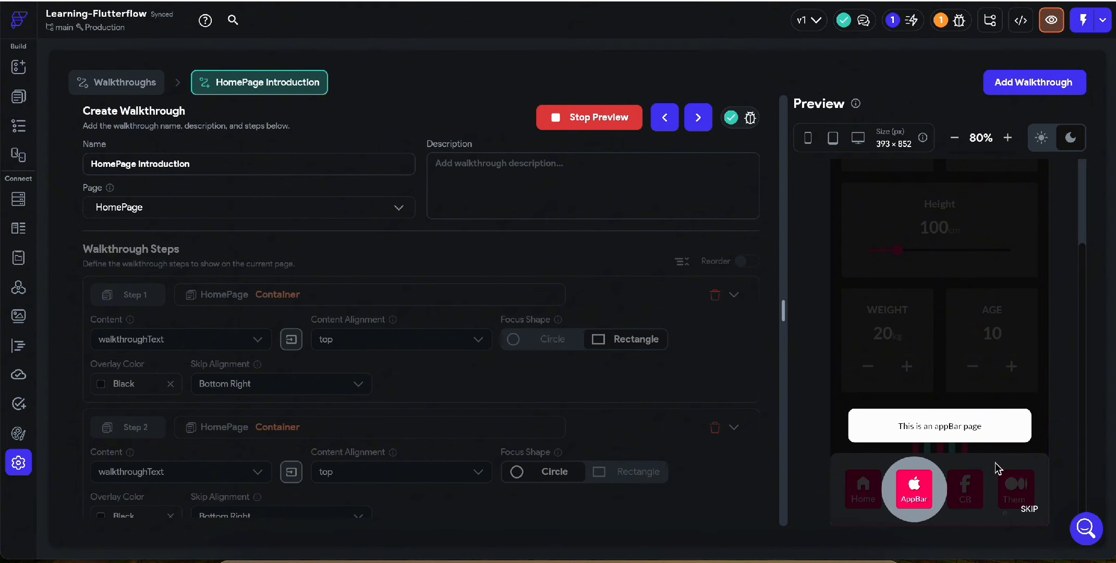
click(979, 465)
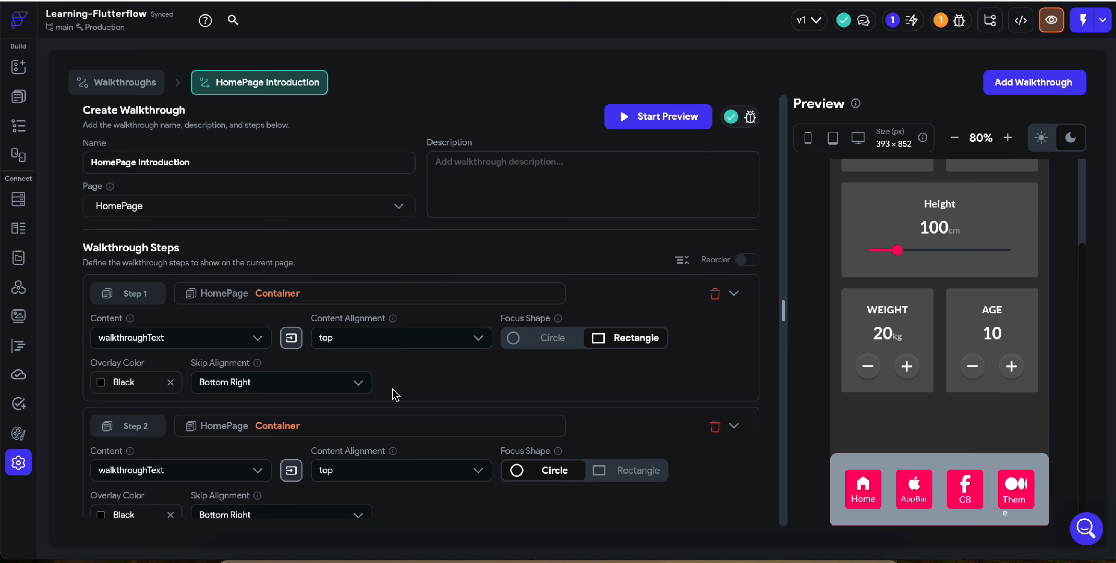
Add a third walkthrough step and set the focus shape of Steps 2 and 3 to Rectangle
scroll(395, 396, down, 1)
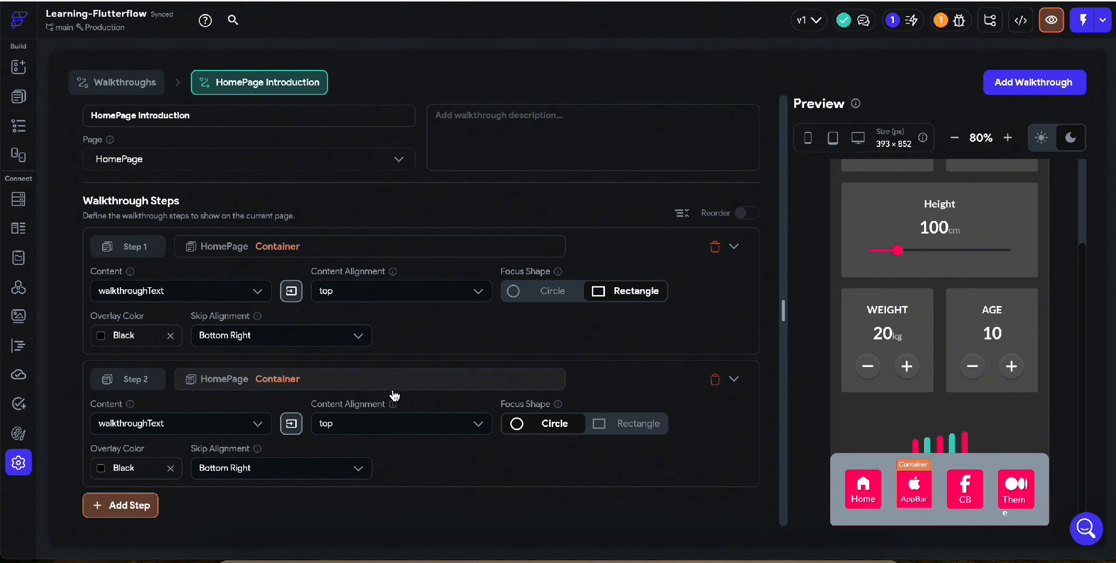
click(112, 505)
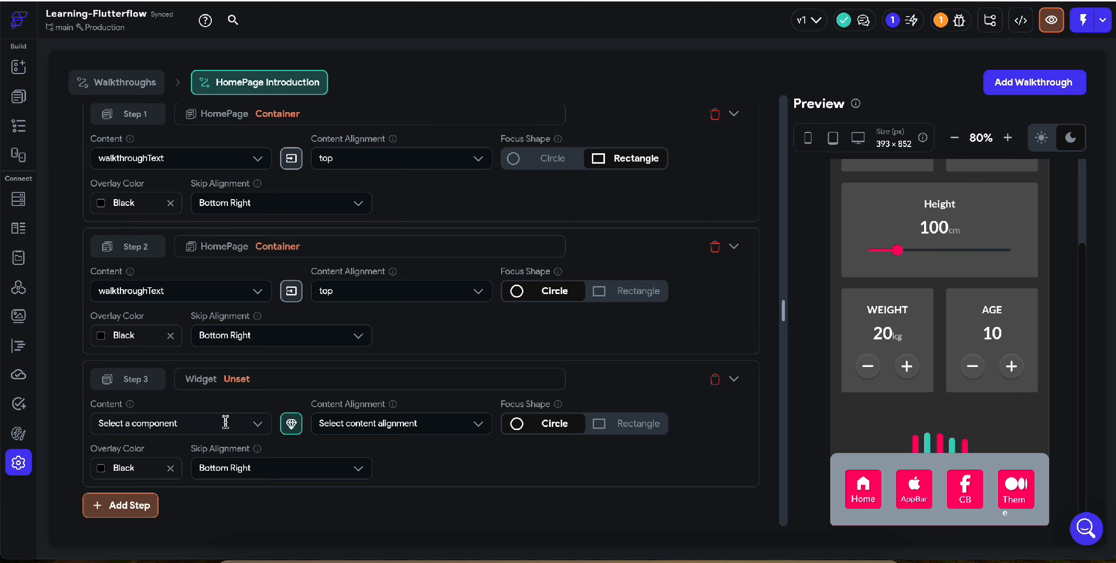
click(620, 291)
click(613, 426)
Set Step 3's content to the walkthroughText component and add a fourth walkthrough step
click(181, 423)
click(121, 506)
click(224, 291)
click(181, 349)
Pass the title parameter of Step 3's walkthroughText component with the value "This is a conditional Builder Page"
click(291, 291)
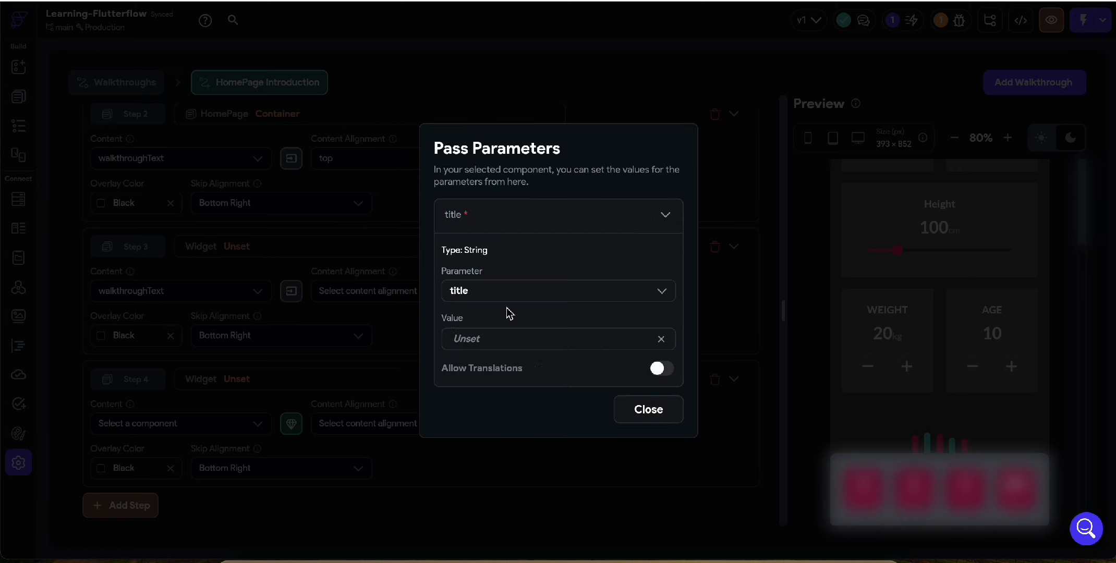
click(511, 339)
text(This is a conditional Builder Widget)
click(648, 409)
Set the content alignment of Step 3 to top
click(162, 423)
click(275, 255)
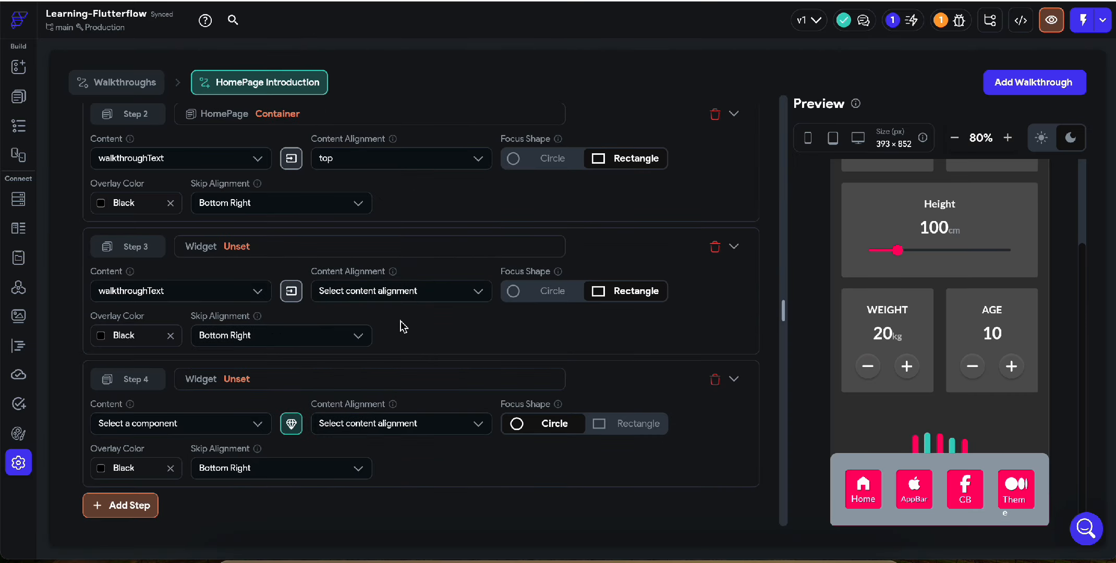
click(389, 287)
click(383, 319)
click(200, 422)
Add a fifth walkthrough step and set Step 4's content to the walkthroughText component
click(120, 505)
scroll(157, 470, down, 3)
click(183, 291)
click(145, 433)
Pass the title parameter of Step 4's walkthroughText component with the value "This is a theme page"
click(291, 291)
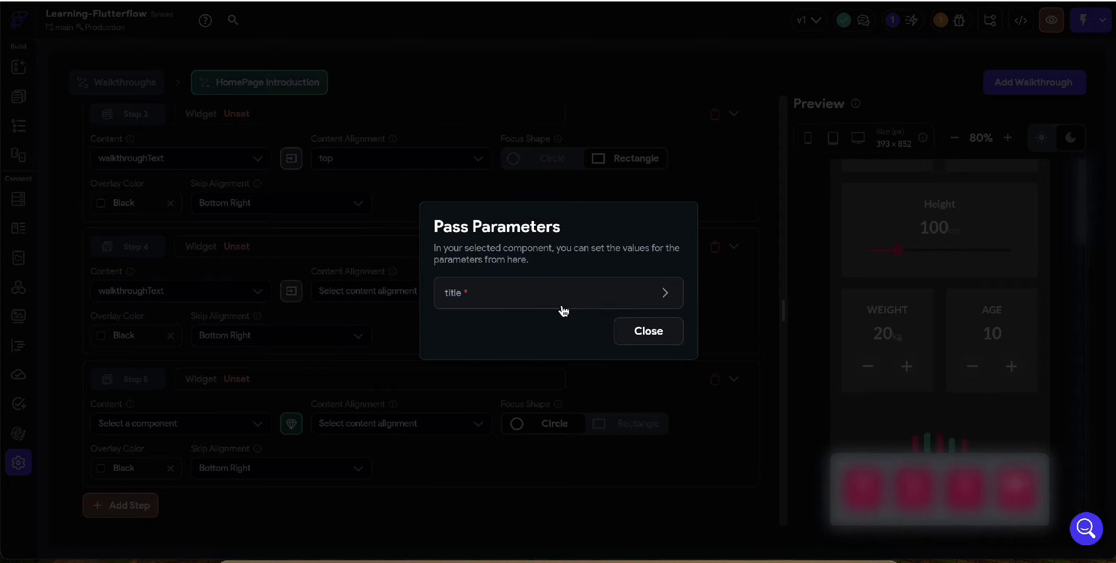
click(566, 294)
click(511, 338)
text(This is a Theme Widget)
click(648, 409)
Set Step 4's content alignment to top and focus shape to Rectangle, and delete the empty fifth step
click(388, 291)
click(383, 319)
click(626, 290)
click(714, 379)
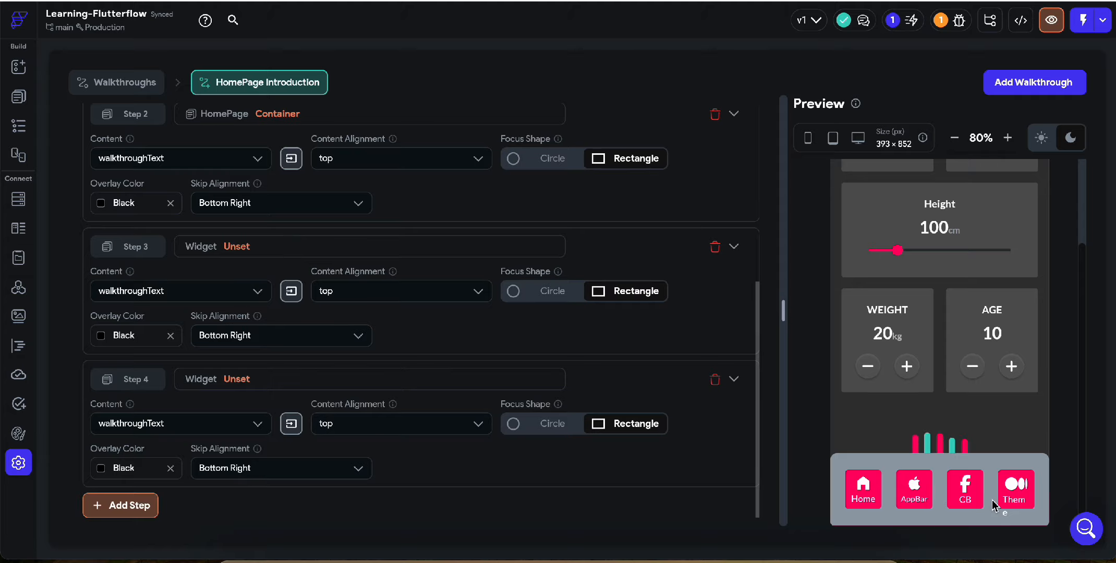
Revisit Step 2's title parameter, and target Steps 3 and 4 at the CB and Theme containers of the navigation bar
click(291, 158)
drag(481, 338, 551, 337)
text(App Bar)
click(648, 409)
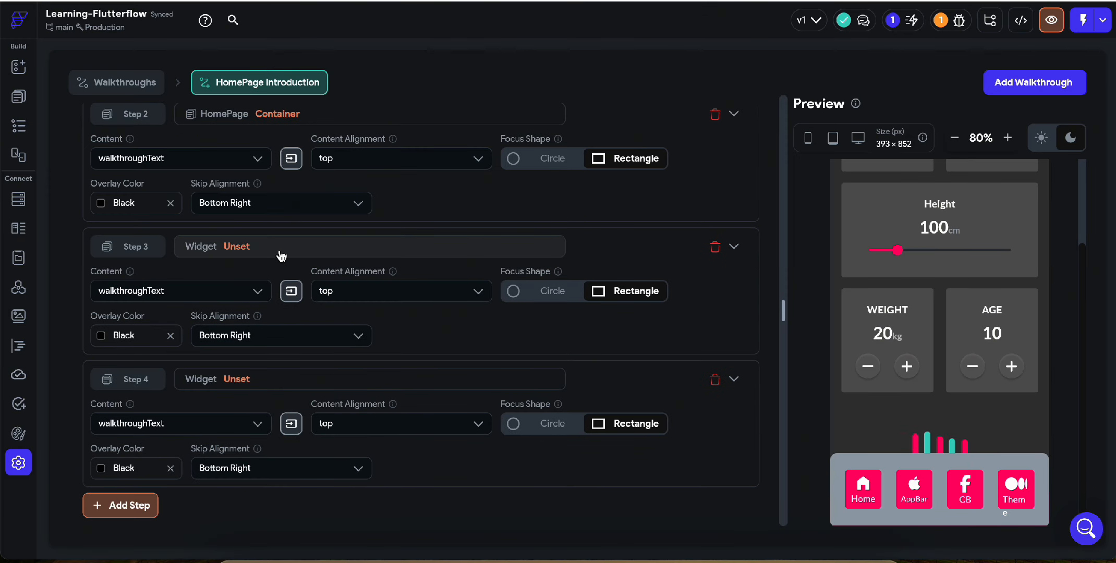
click(281, 255)
Preview the complete walkthrough, advancing through the Home, AppBar, CB and Theme items to the end
scroll(365, 339, up, 5)
click(667, 117)
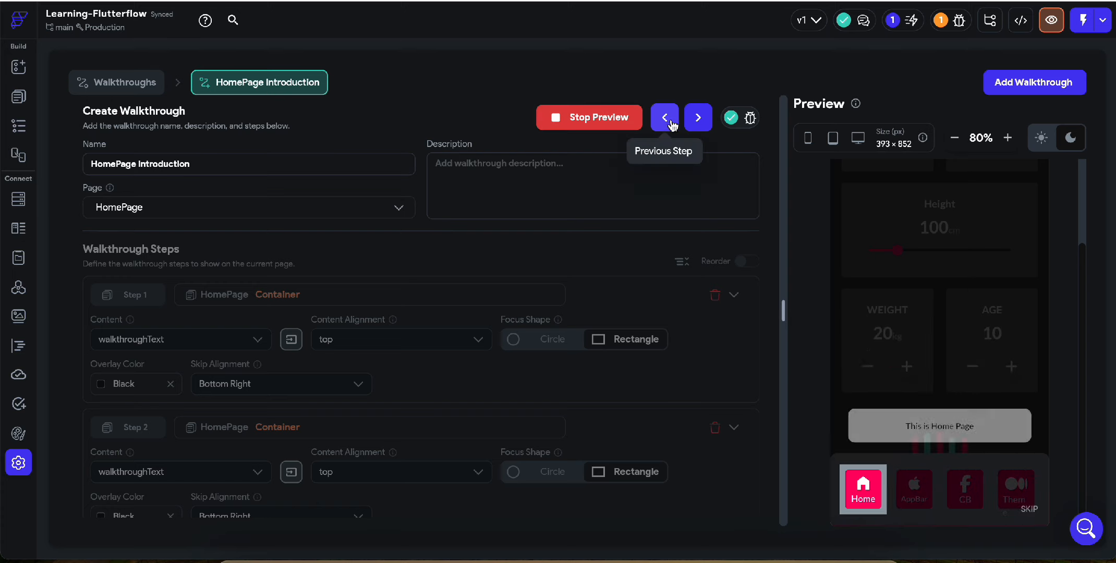
click(953, 359)
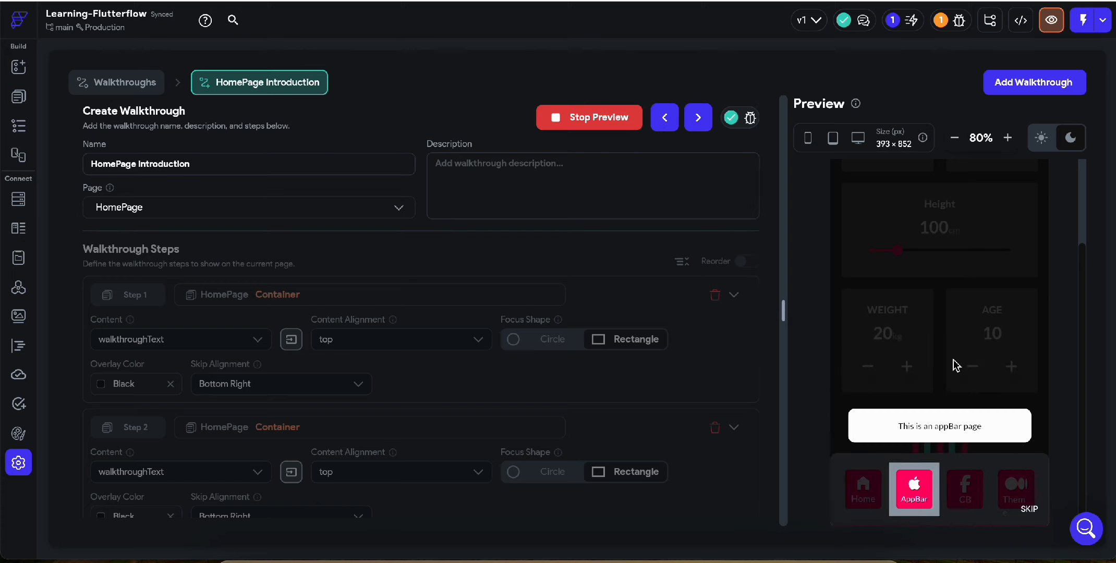
click(952, 359)
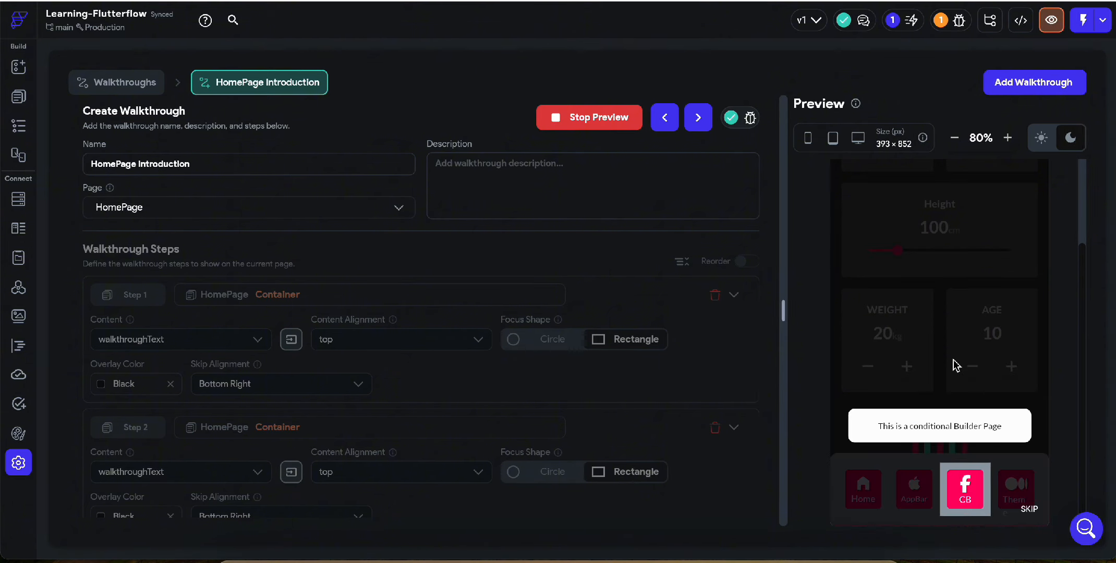
click(953, 359)
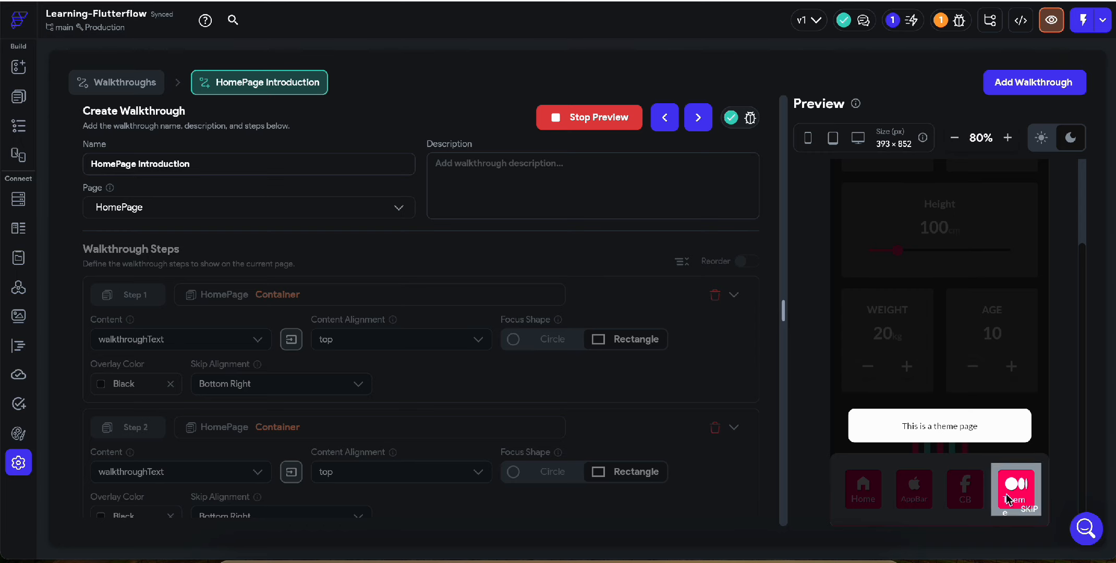
click(966, 345)
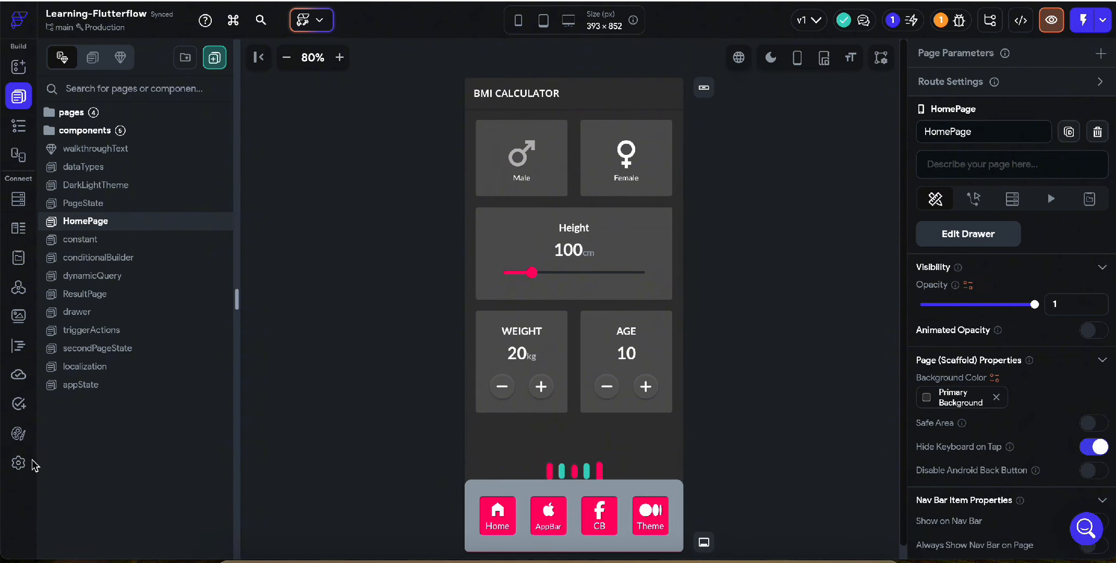
Reopen the HomePage Introduction walkthrough from the app settings and review its configured steps
click(18, 463)
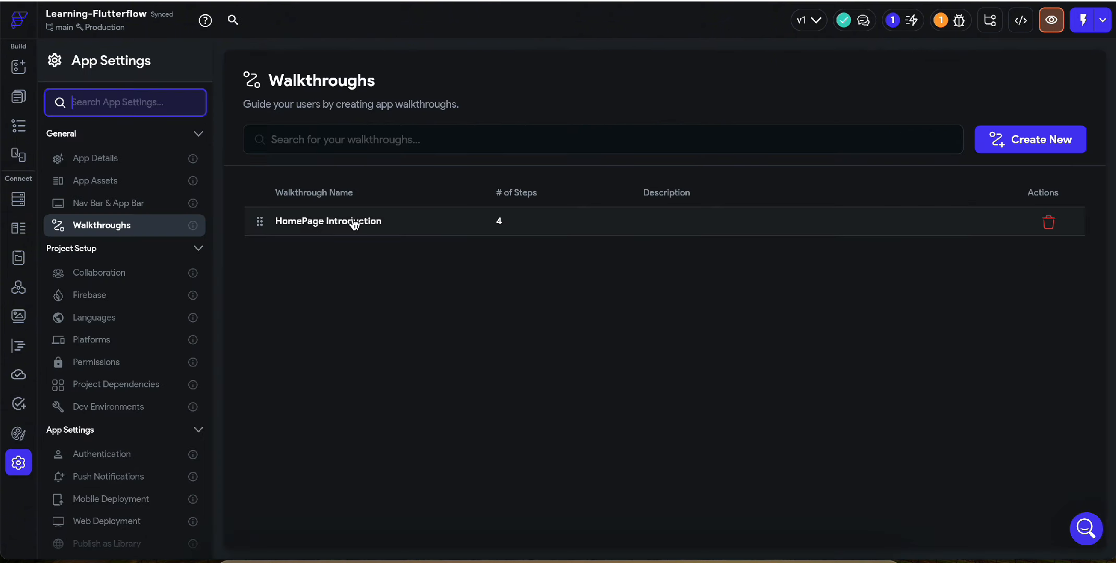
click(682, 220)
scroll(377, 277, down, 3)
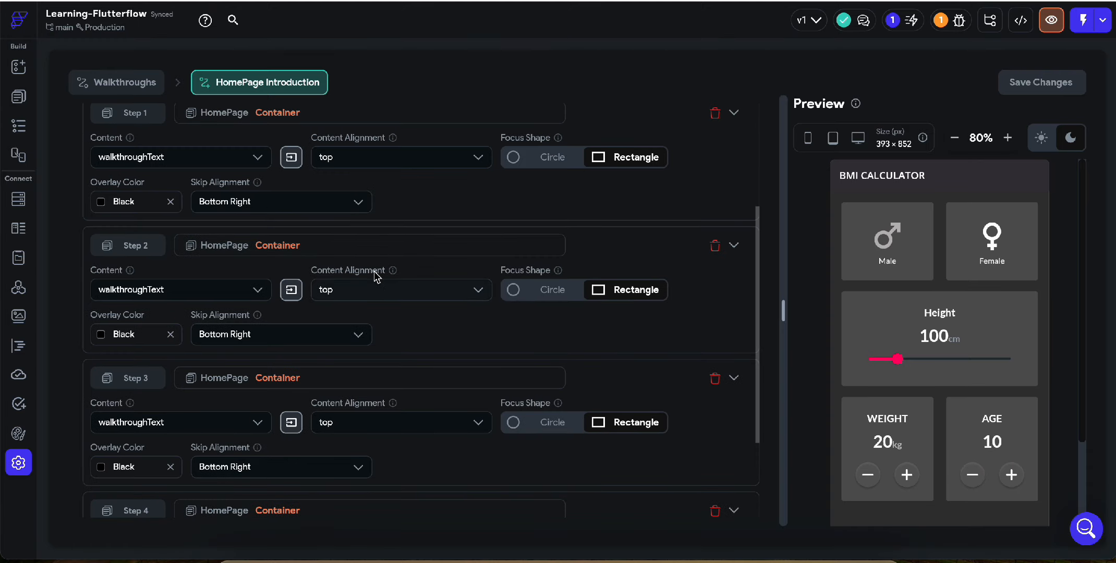
scroll(392, 369, down, 3)
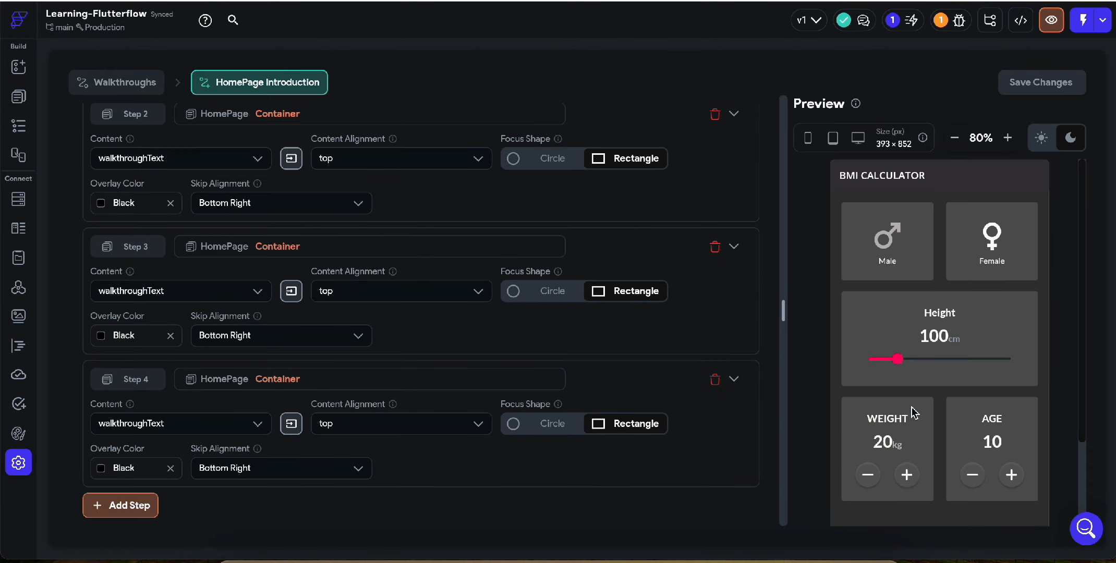
scroll(884, 363, down, 2)
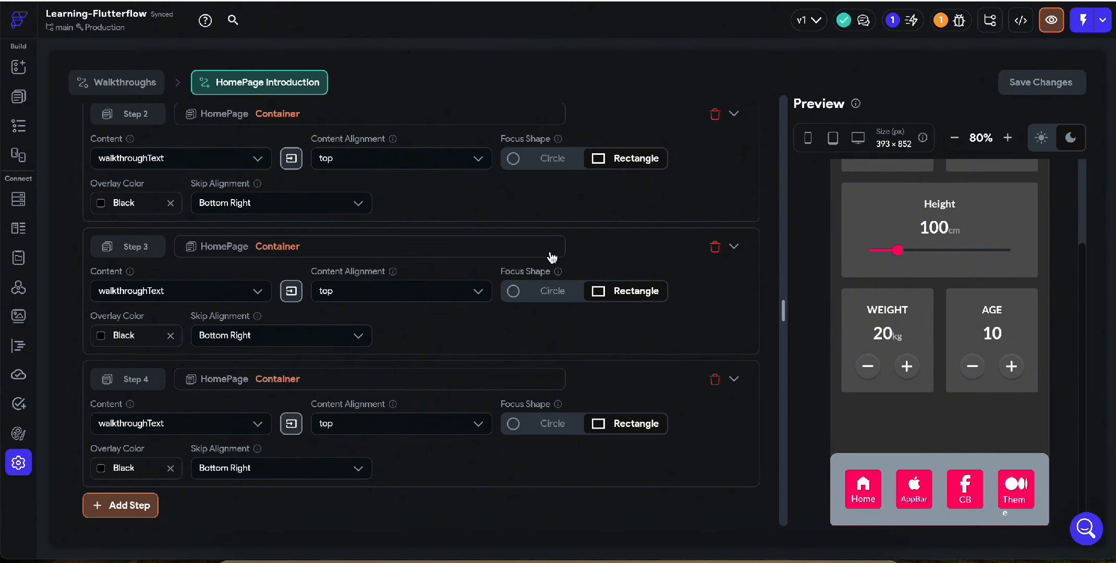
scroll(552, 258, up, 2)
scroll(551, 257, down, 2)
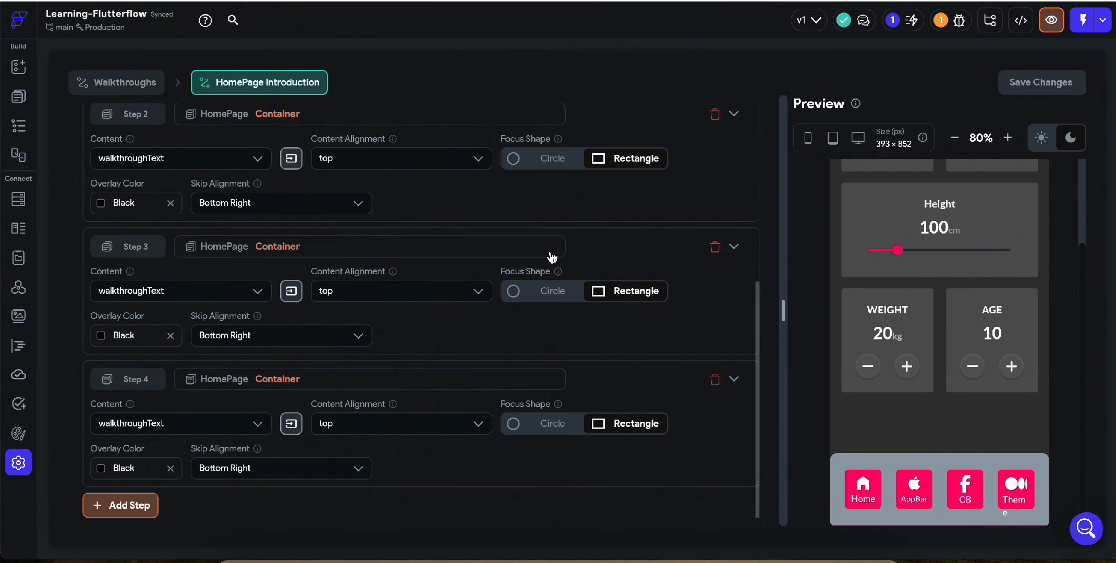
Add two more empty steps, Step 5 and Step 6, to the HomePage Introduction walkthrough
click(139, 503)
scroll(977, 312, up, 2)
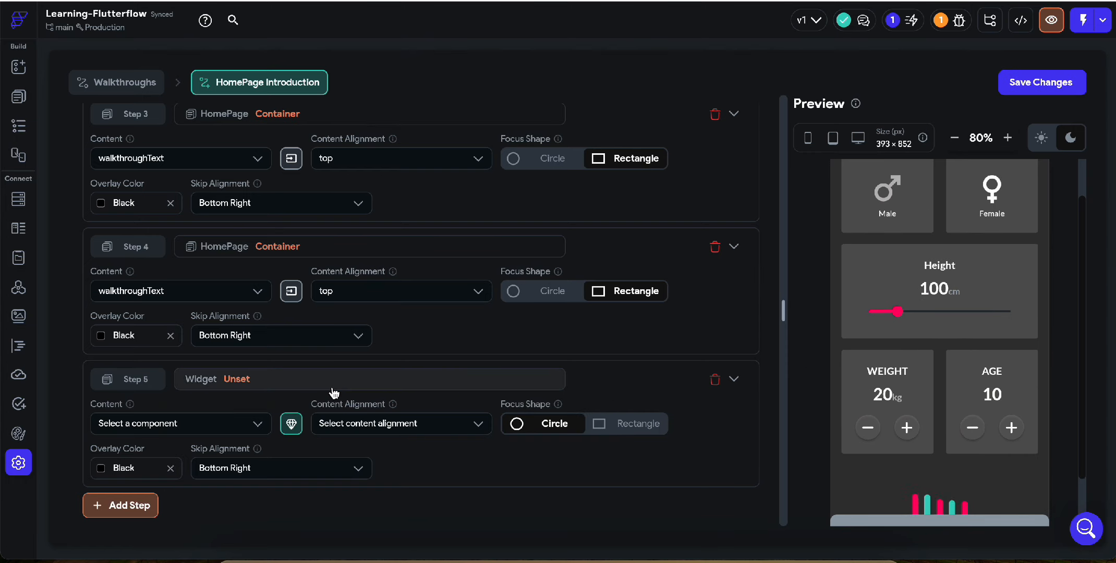
click(137, 508)
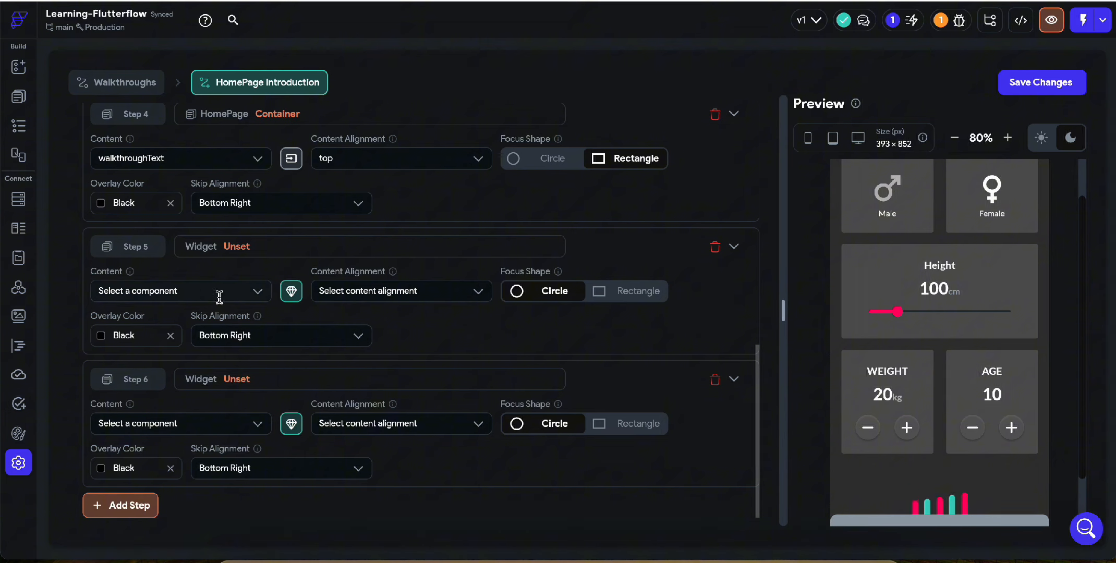
Target Step 5 at the Height slider on HomePage and assign walkthroughText as its content
click(264, 246)
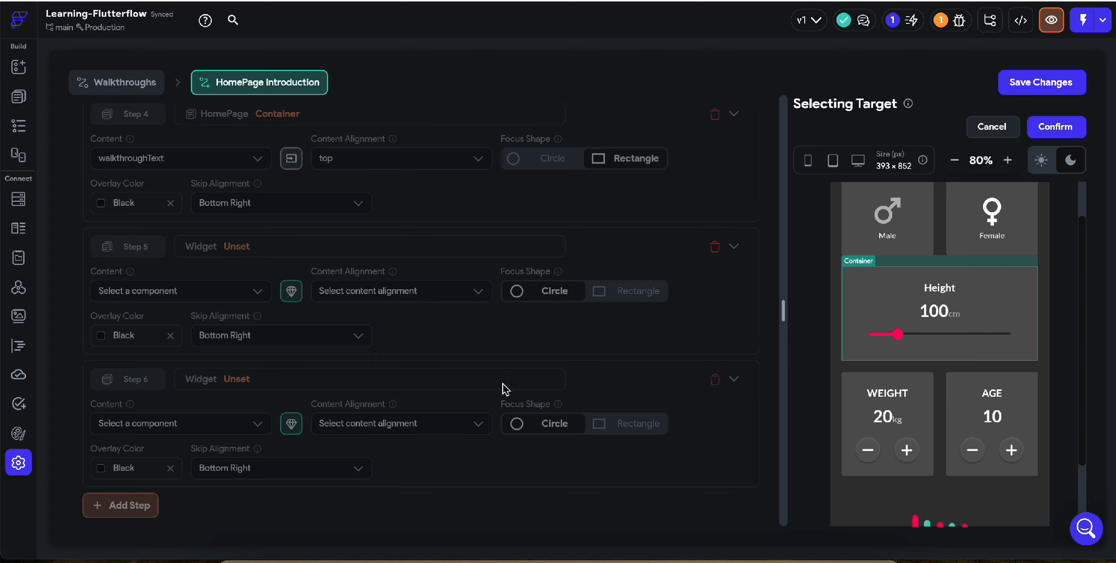
click(869, 343)
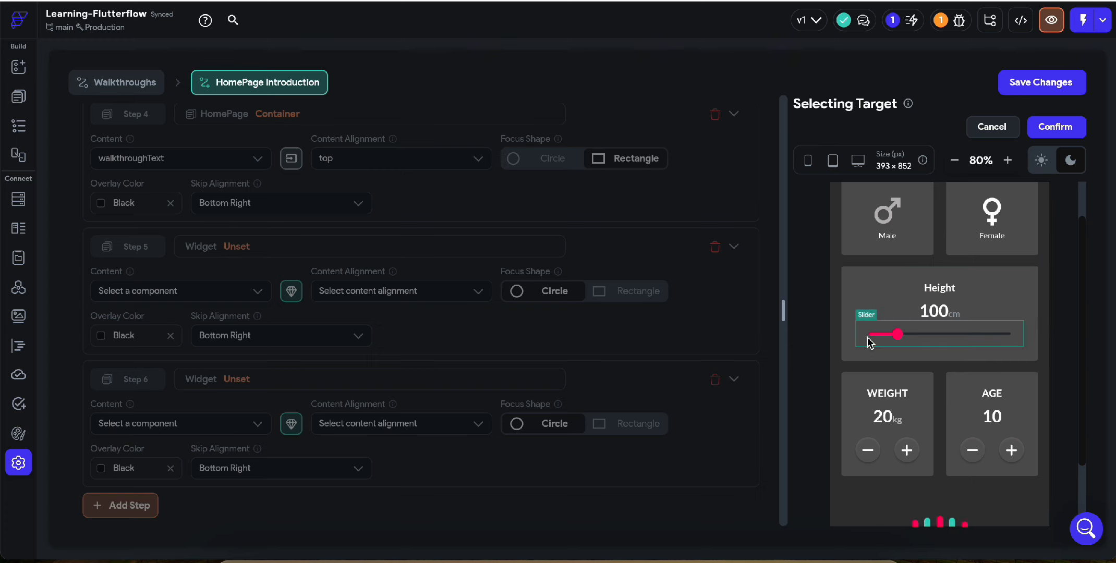
click(1048, 138)
click(199, 288)
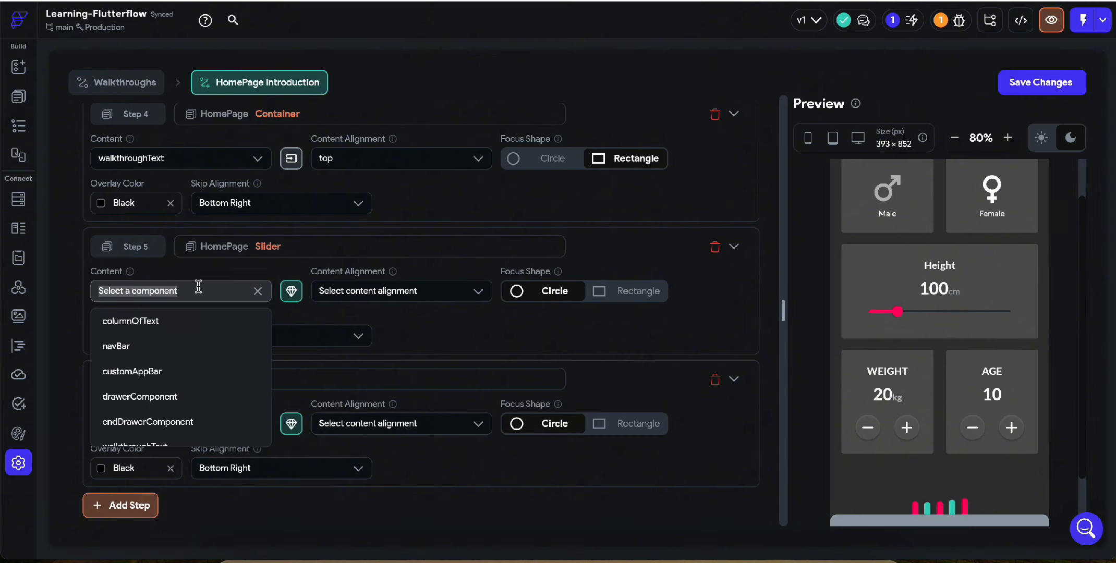
scroll(180, 381, down, 1)
click(174, 433)
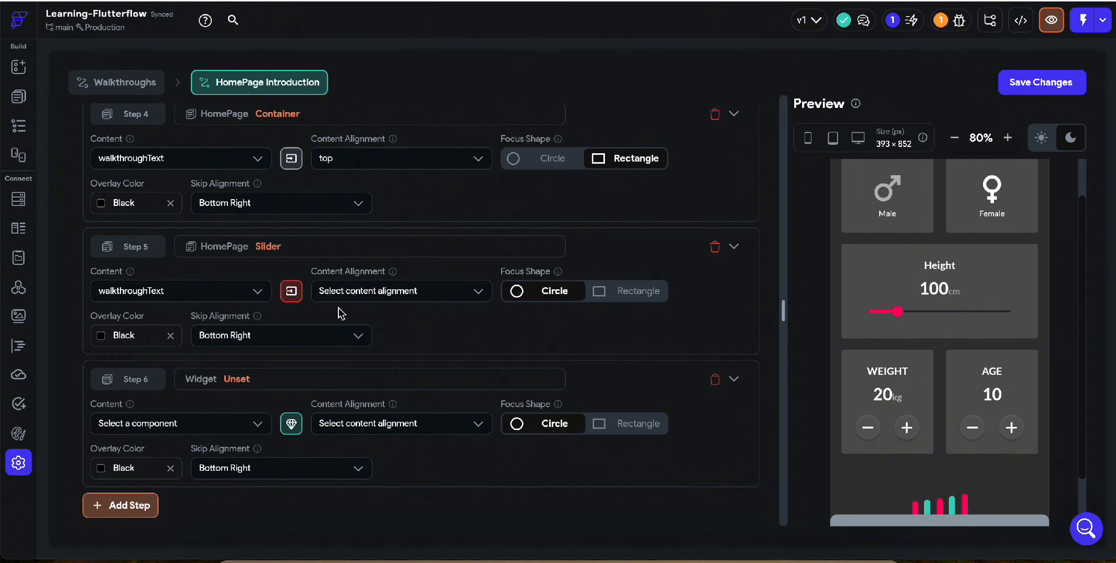
Pass Step 5's title parameter with the value "Use this slider to set your height in centimeters"
click(291, 291)
click(487, 299)
click(521, 297)
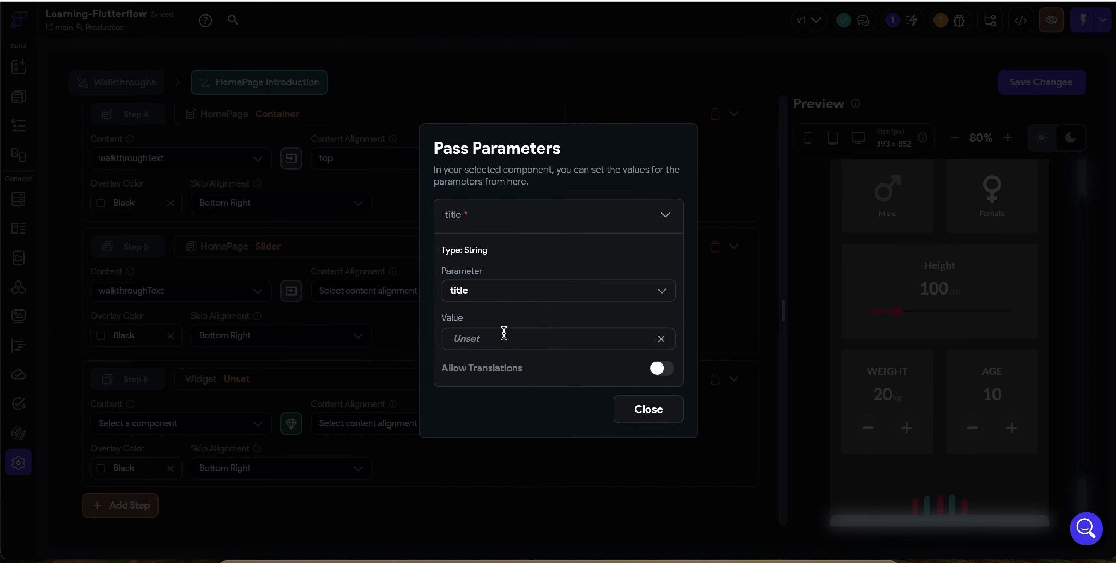
text(U)
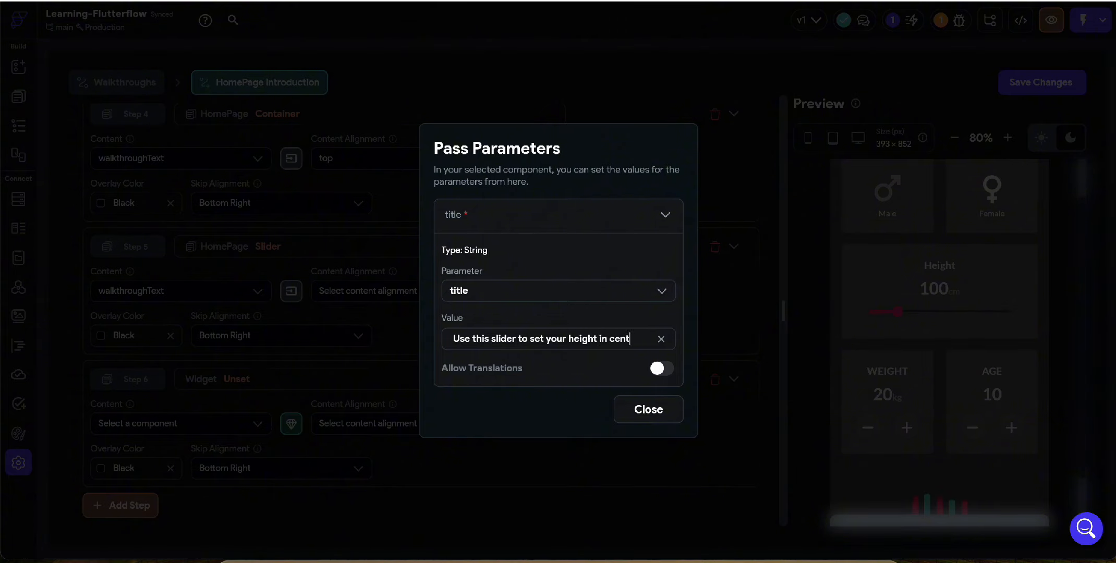
text(rs)
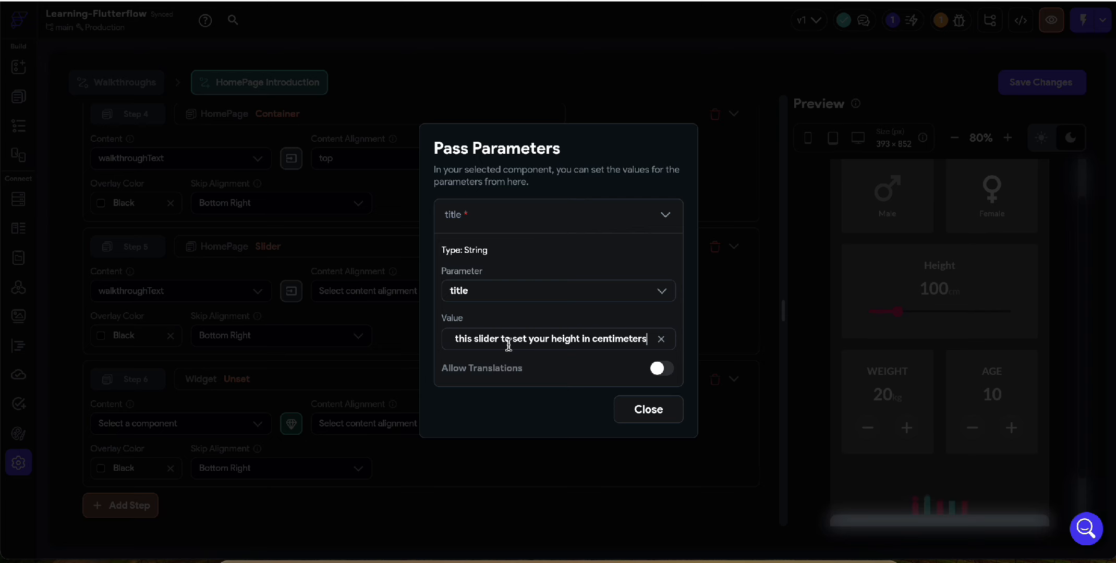
click(628, 416)
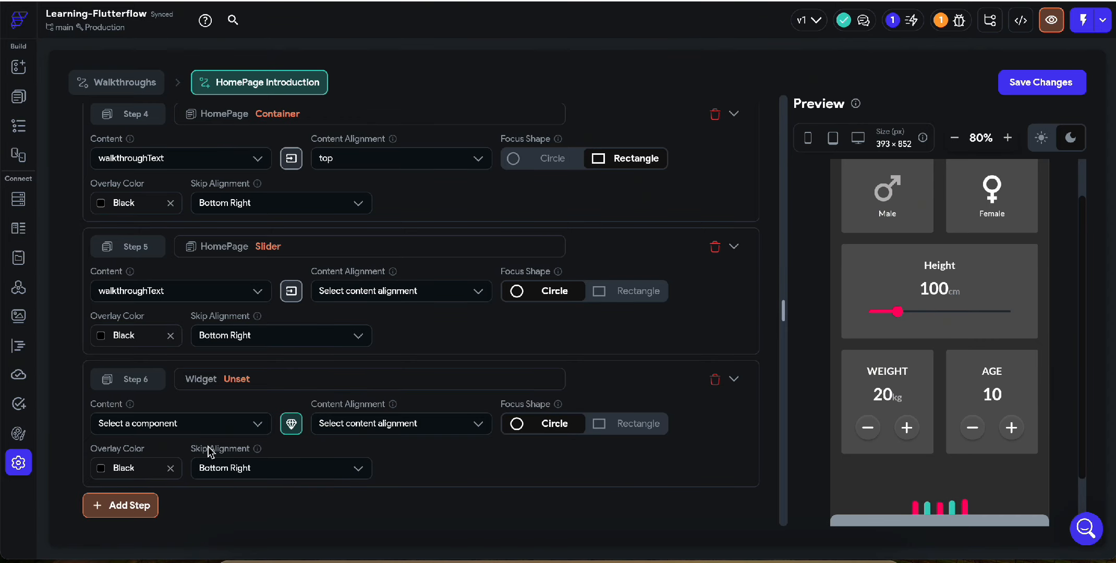
Set Step 5's content alignment to bottom and its focus shape to Rectangle
click(201, 423)
click(397, 355)
click(396, 291)
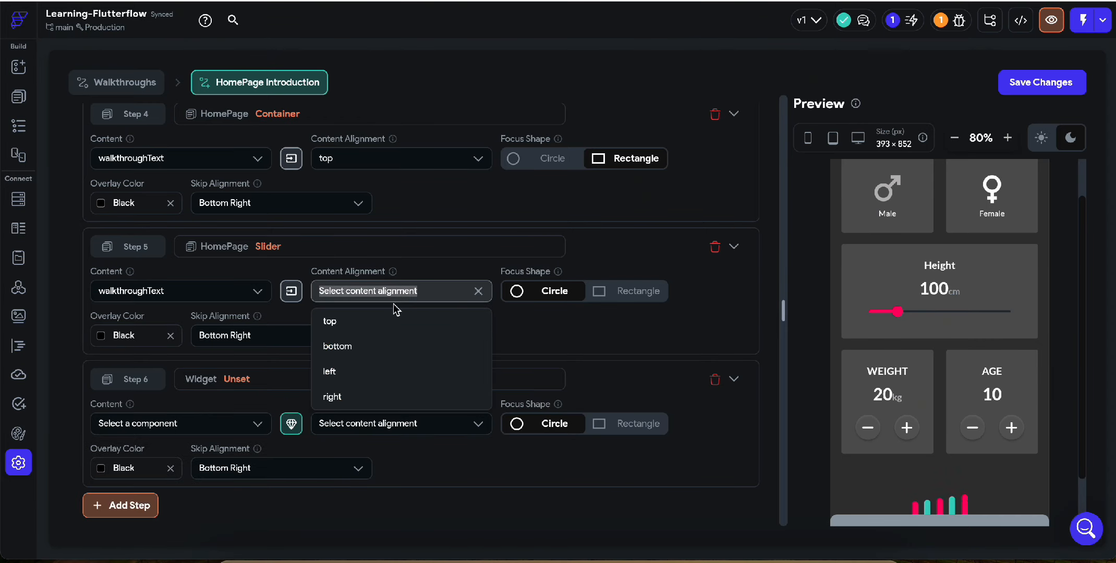
click(392, 320)
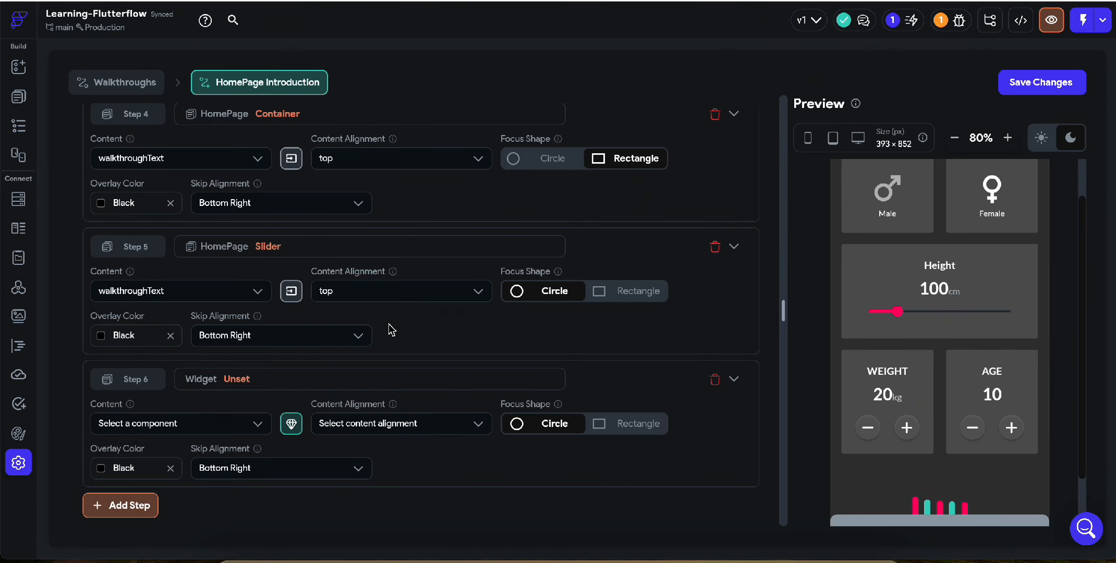
click(375, 294)
click(364, 346)
click(622, 293)
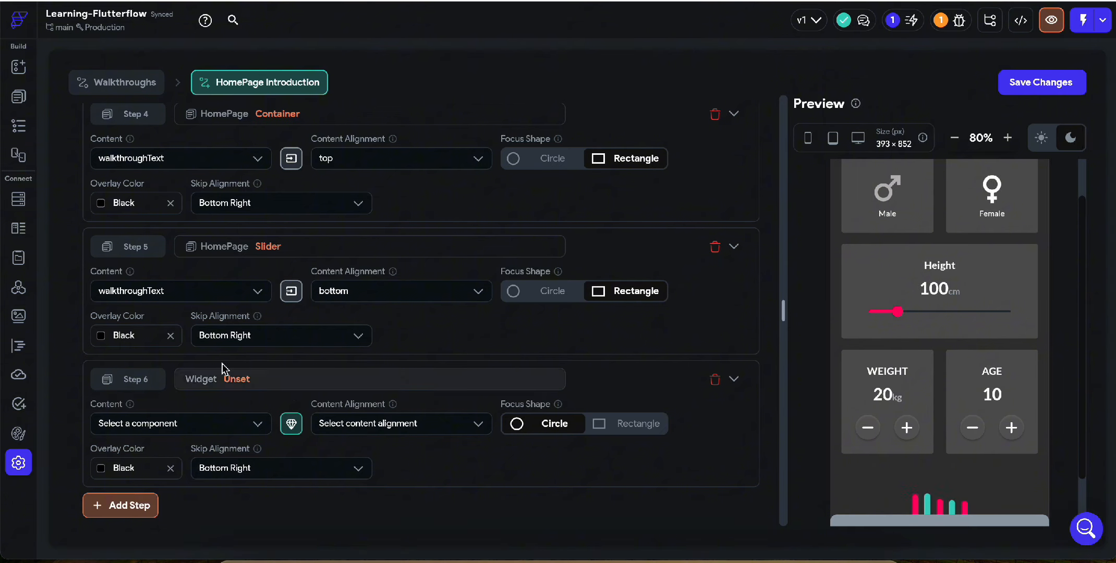
Add two more empty steps, Step 7 and Step 8, to the walkthrough
scroll(962, 268, up, 1)
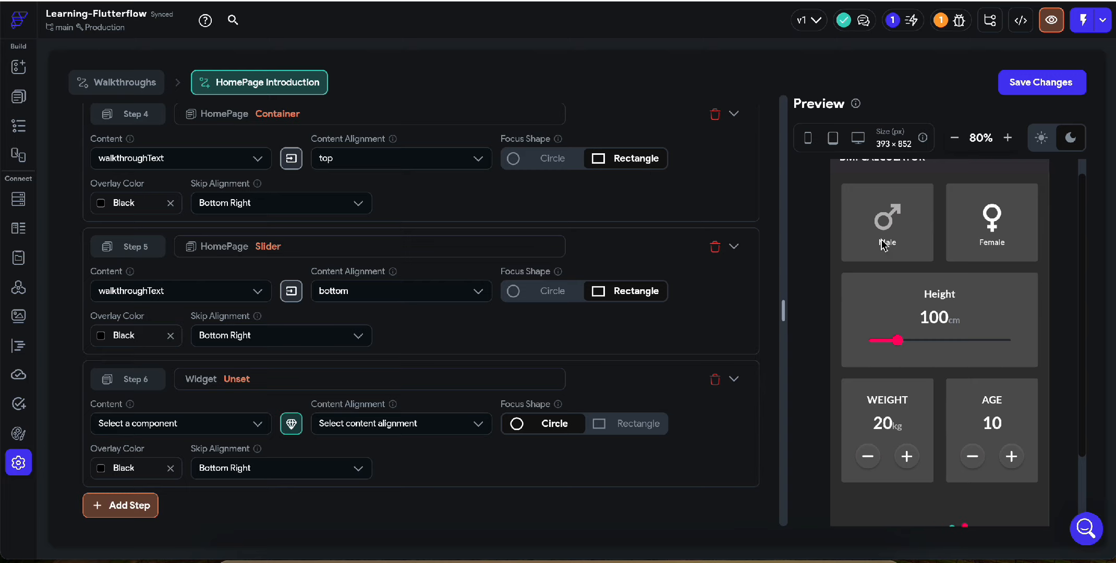
click(118, 505)
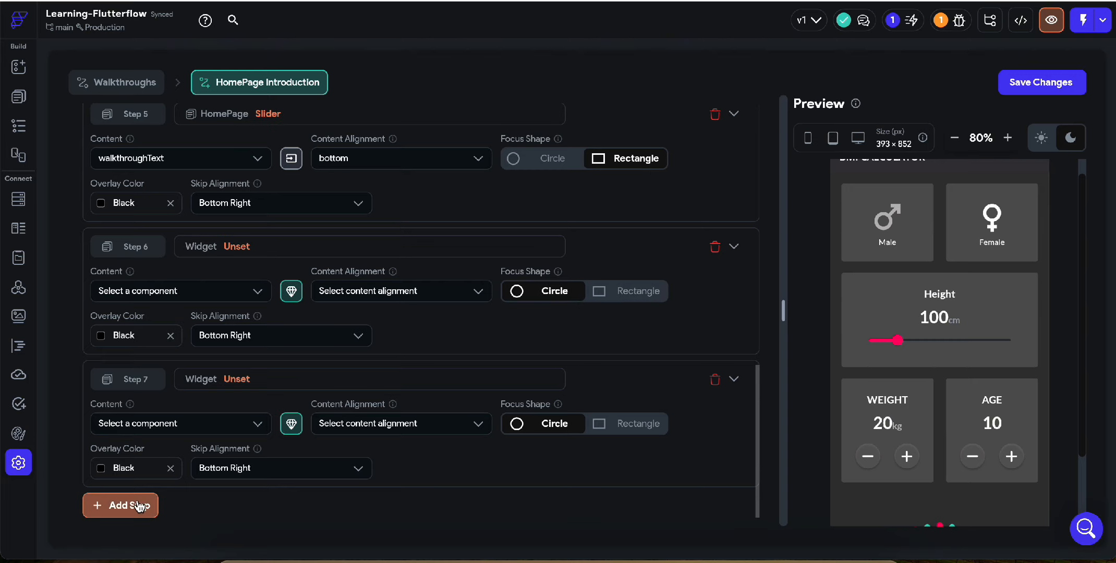
click(137, 507)
Target Step 6 at the Column holding the Male icon and label on HomePage
click(188, 158)
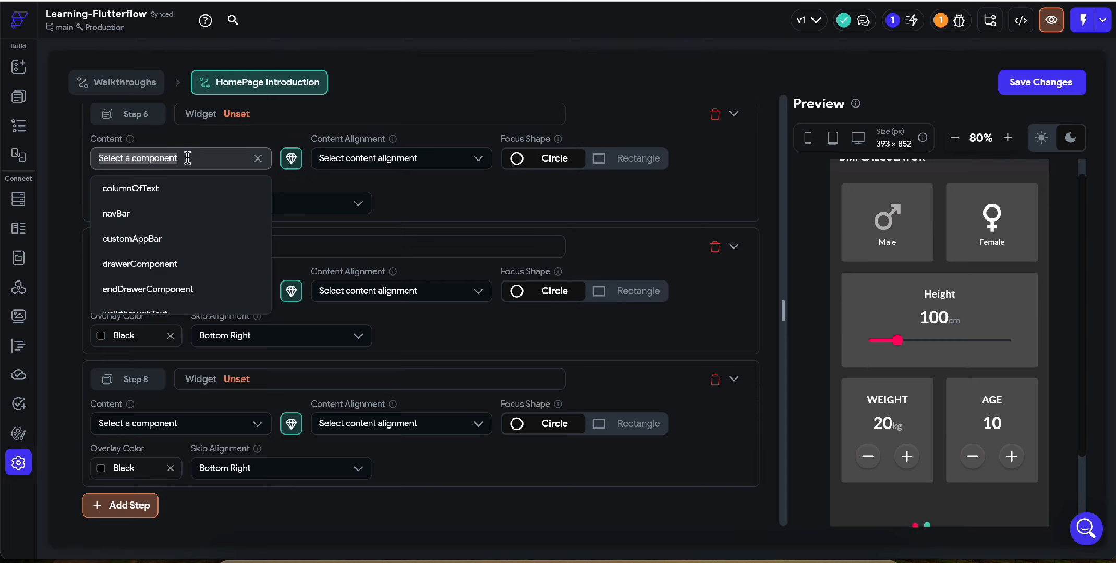
click(316, 113)
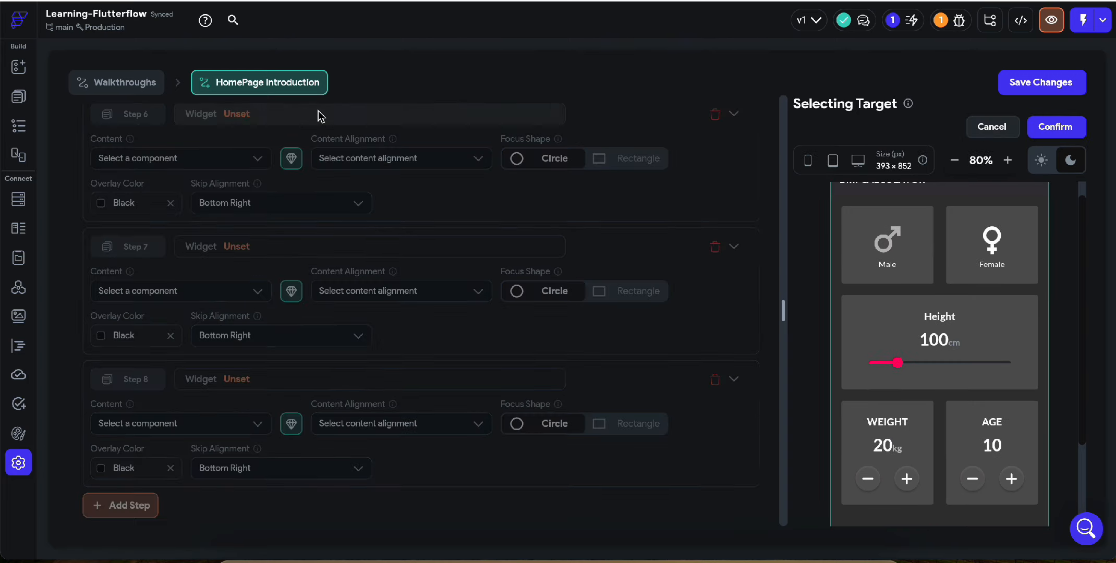
click(892, 263)
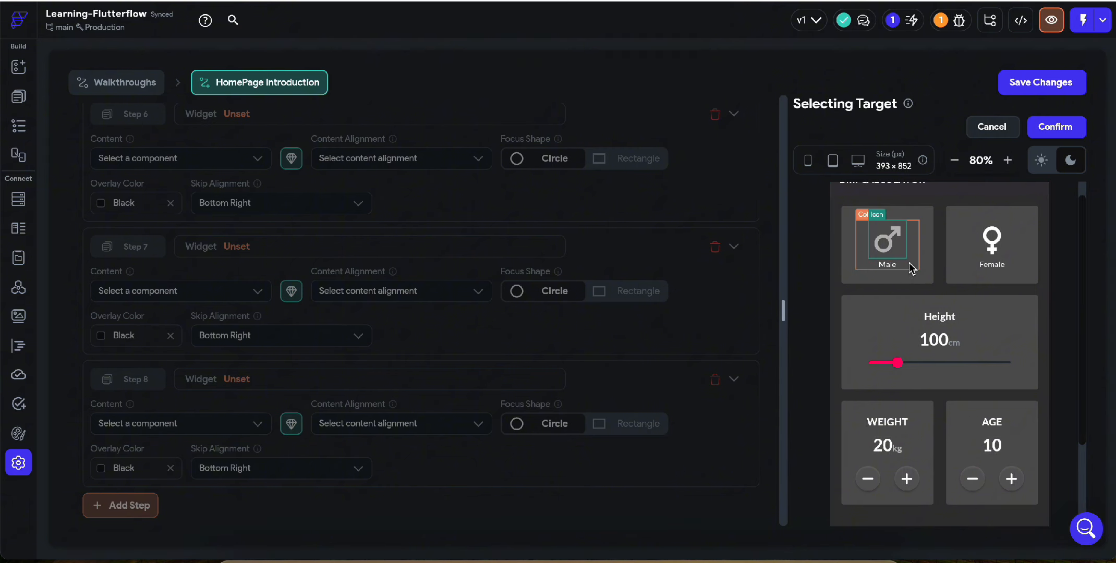
click(909, 262)
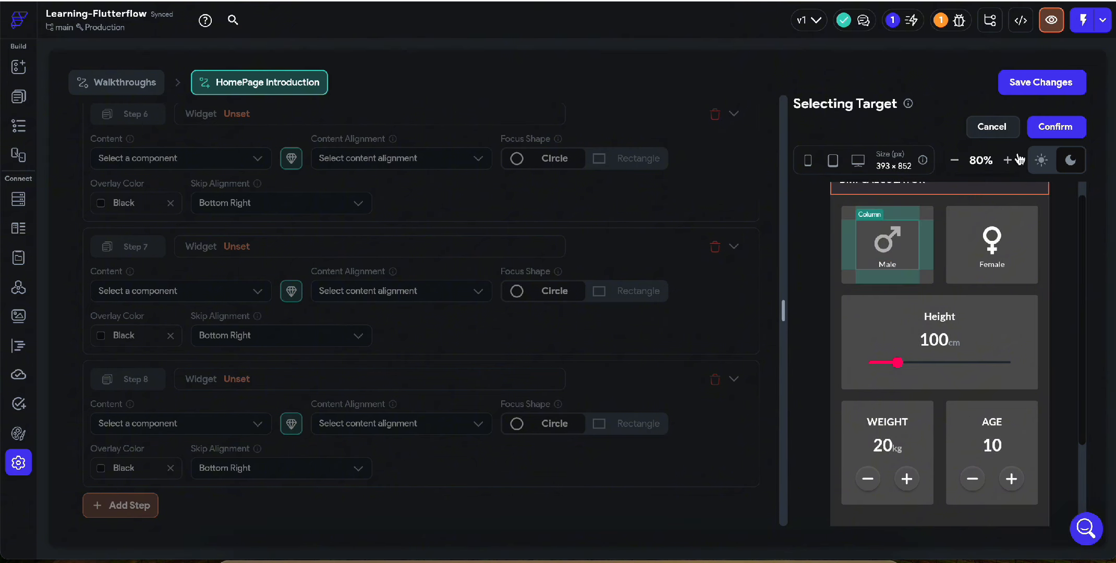
click(1055, 119)
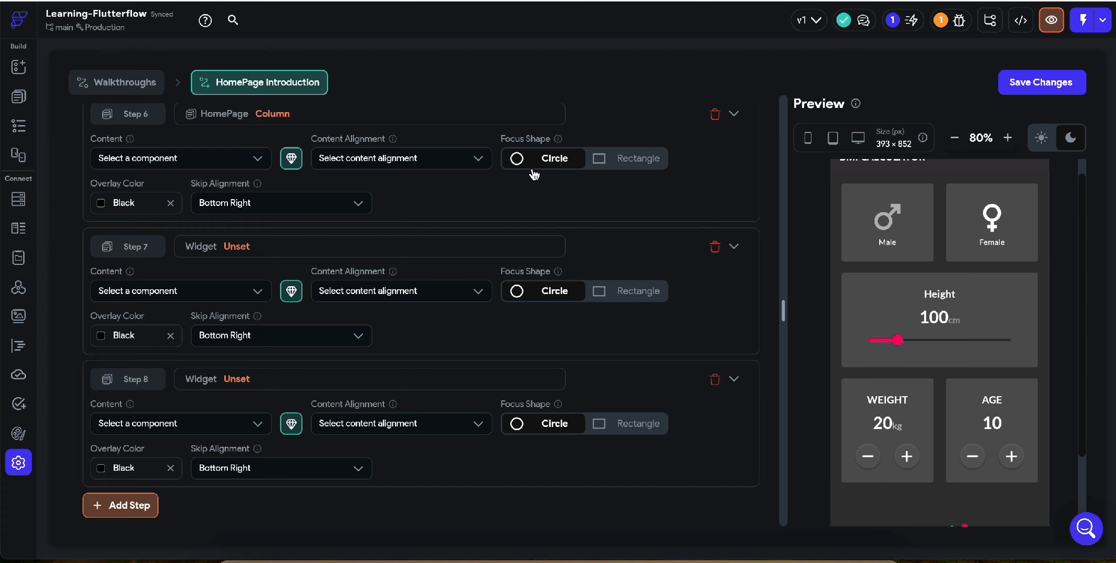
Set Step 6's content alignment to top and assign walkthroughText as its content
click(361, 159)
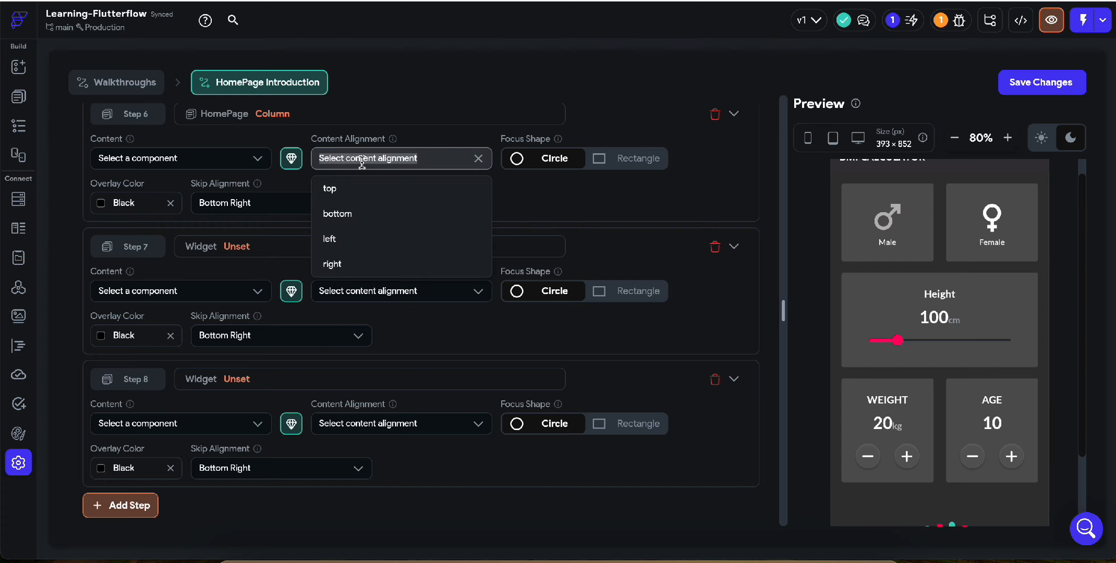
click(353, 192)
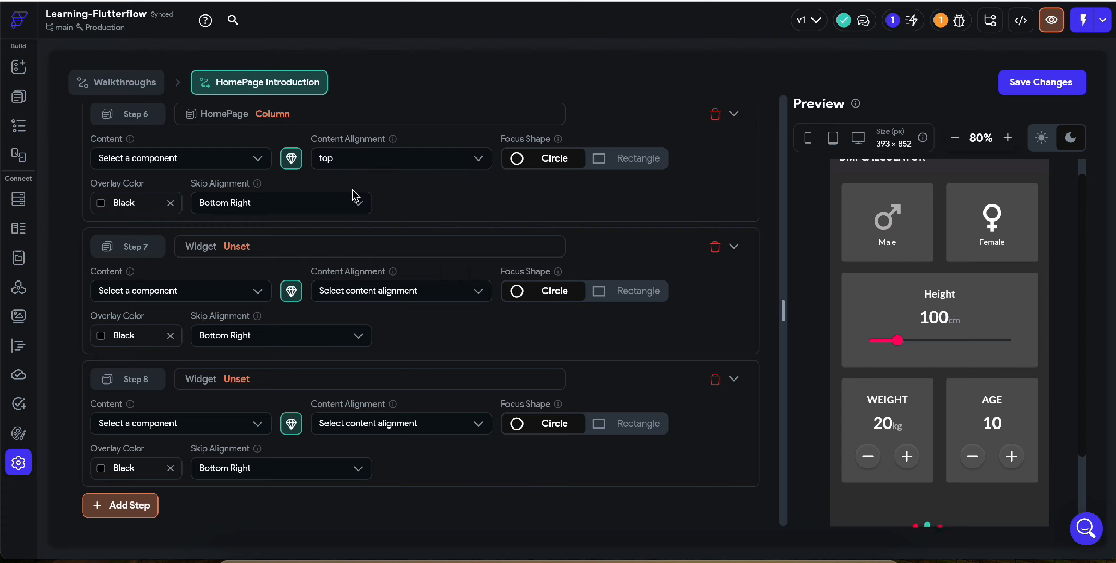
scroll(361, 224, up, 2)
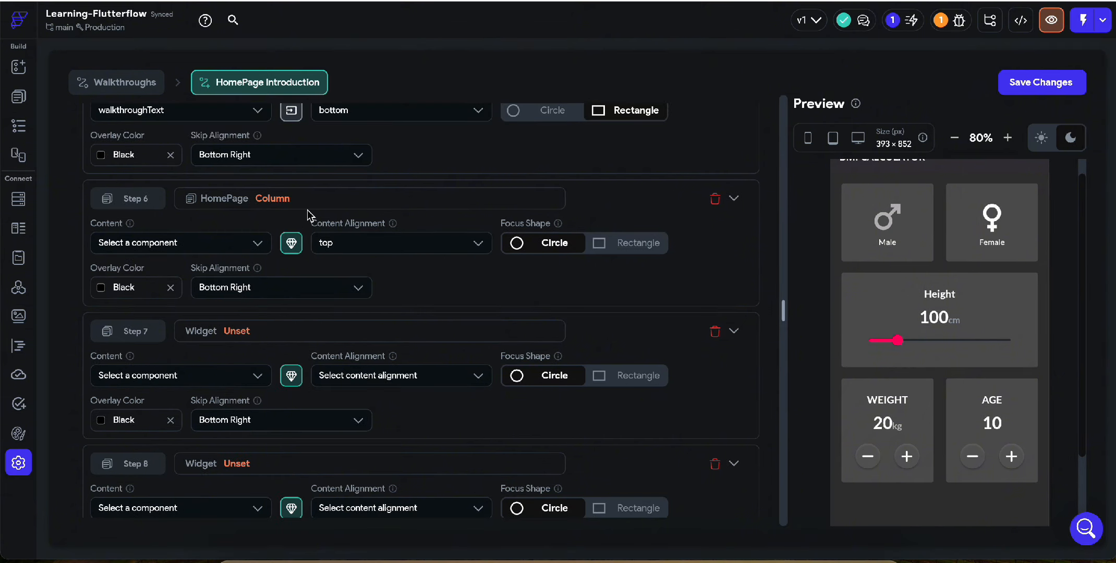
click(173, 243)
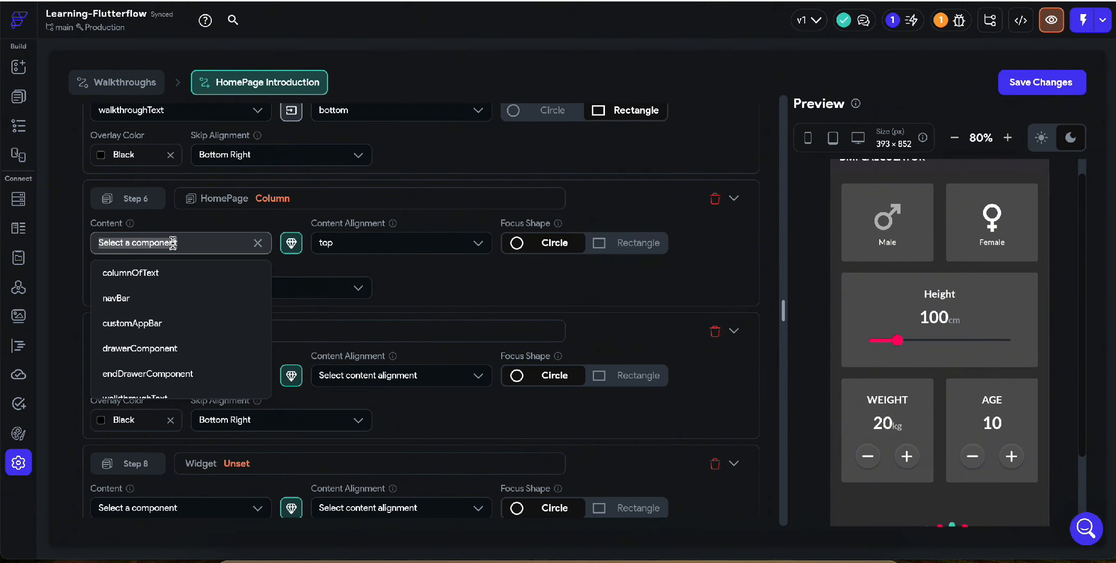
scroll(195, 329, down, 1)
click(183, 388)
Pass Step 6's title parameter with the value "Female"
click(291, 244)
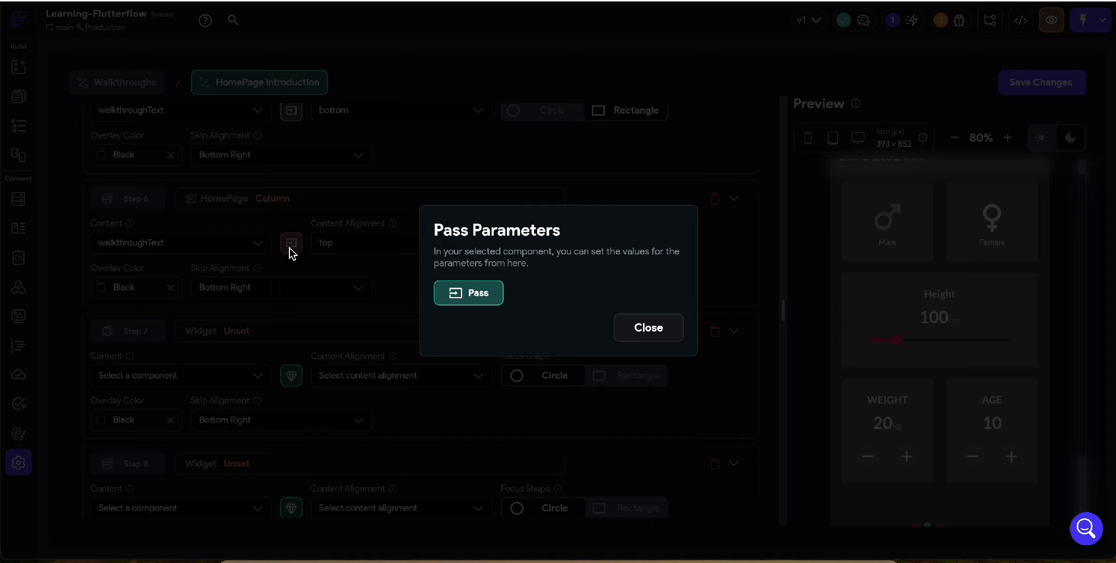
click(461, 291)
click(464, 291)
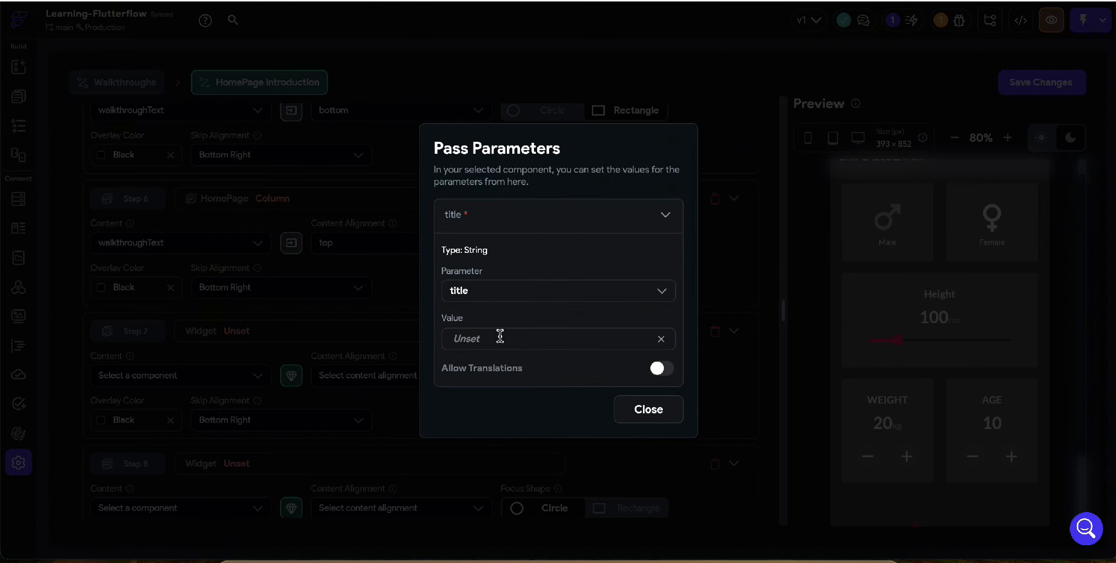
text(Female)
click(644, 411)
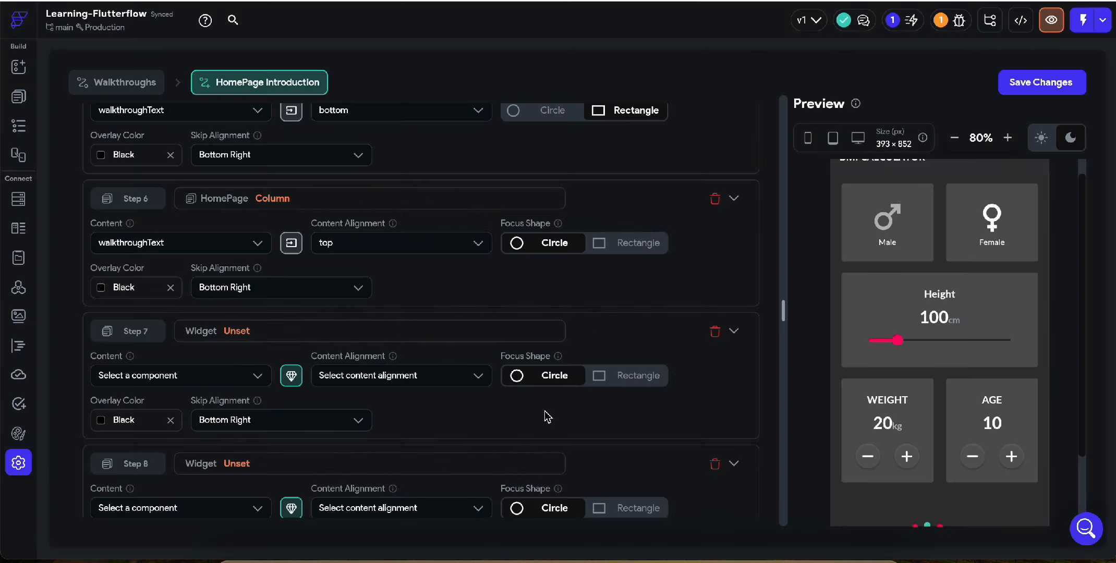
Assign walkthroughText as Step 7's content and pass its title parameter with the value "Male"
click(159, 373)
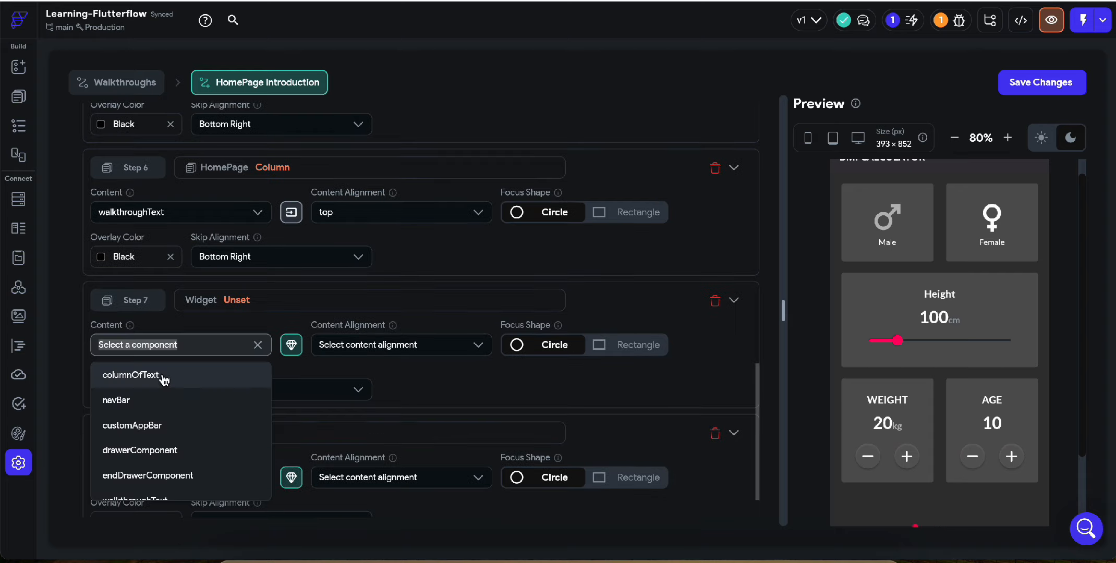
scroll(160, 474, down, 1)
click(160, 483)
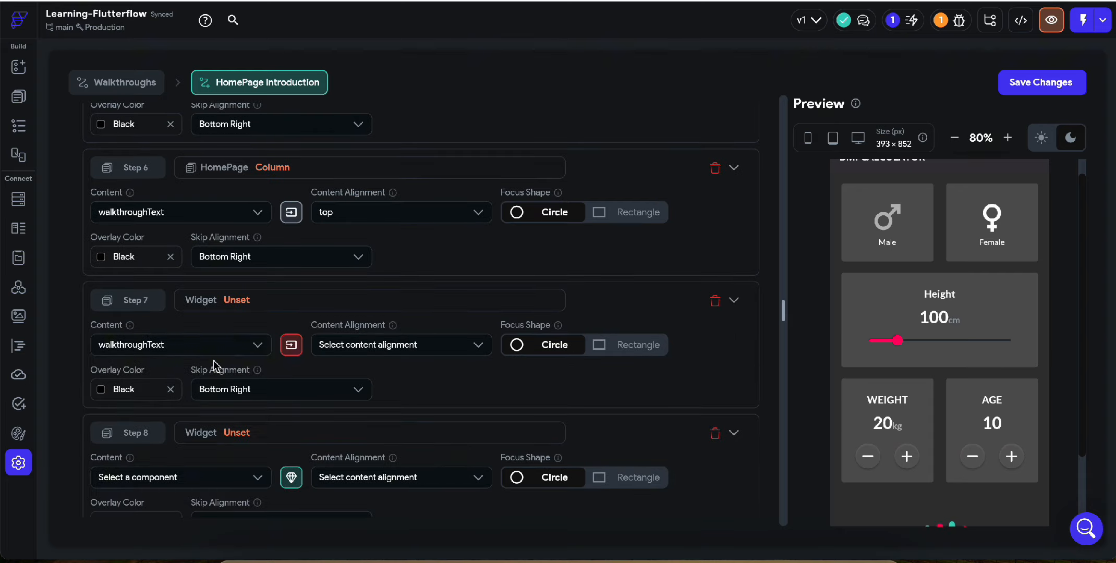
click(291, 345)
click(443, 293)
click(505, 304)
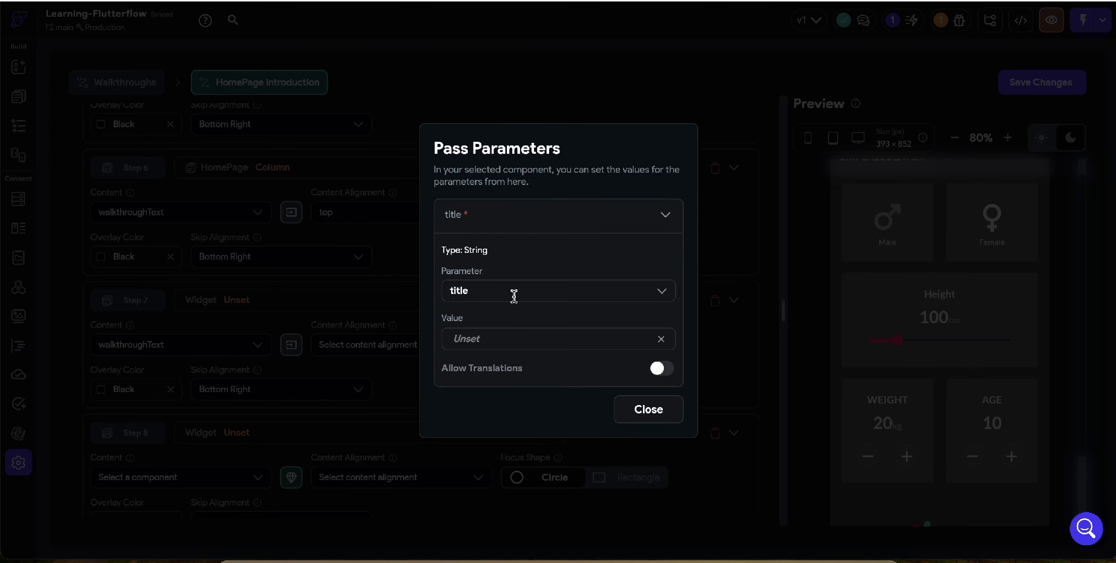
click(496, 340)
text(Male)
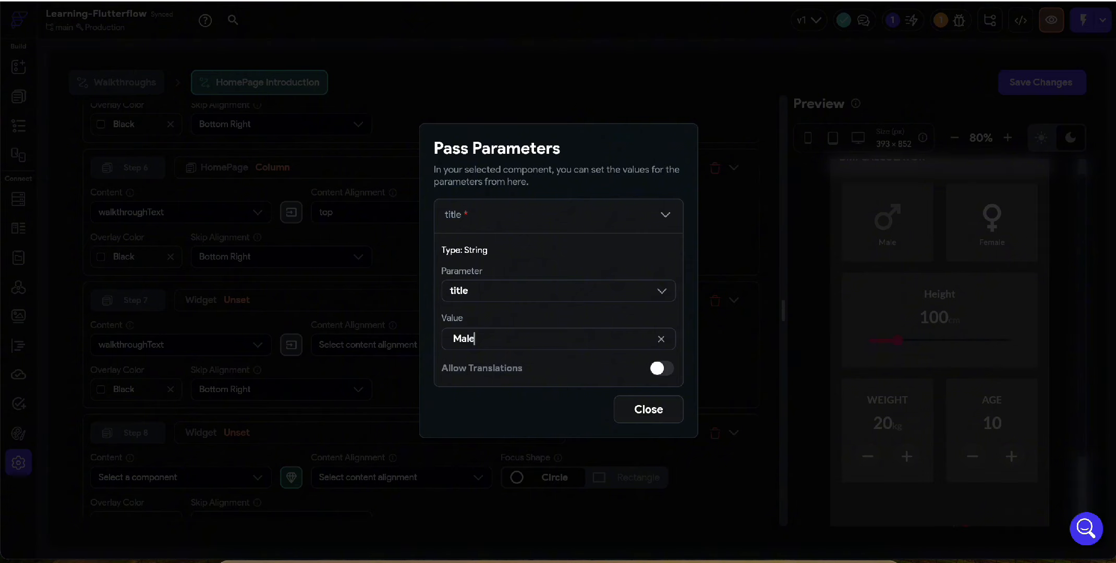
click(646, 409)
Set the content alignment to left for Step 7 and to right for Step 6
click(404, 345)
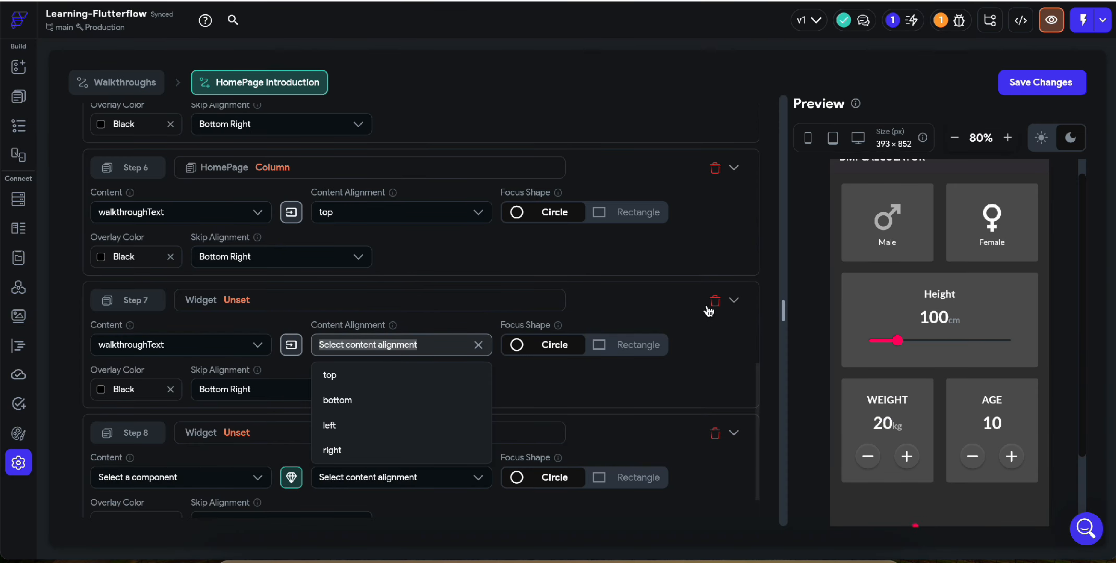
click(386, 431)
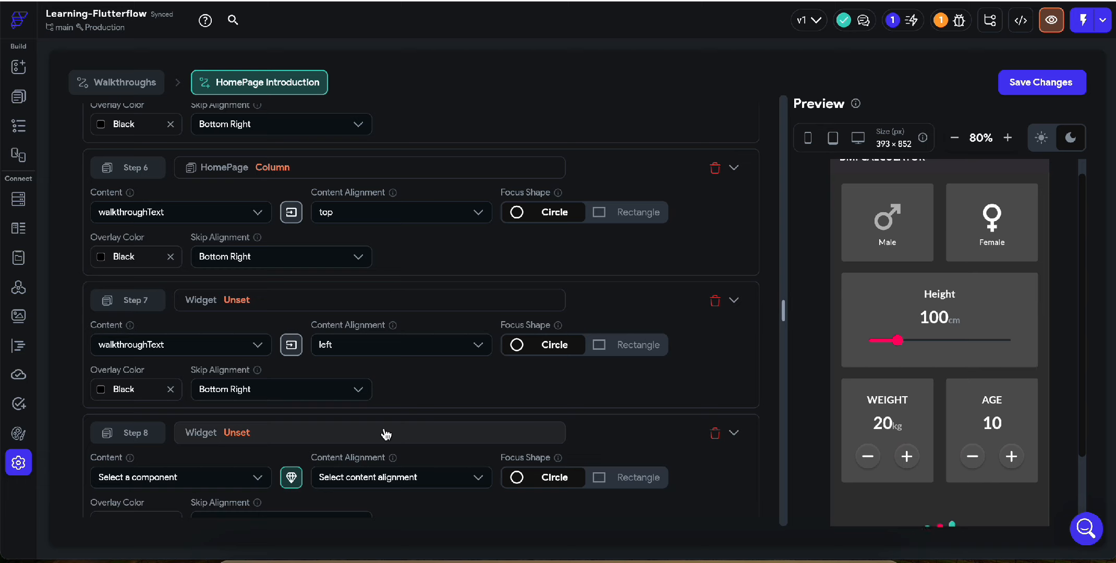
click(397, 212)
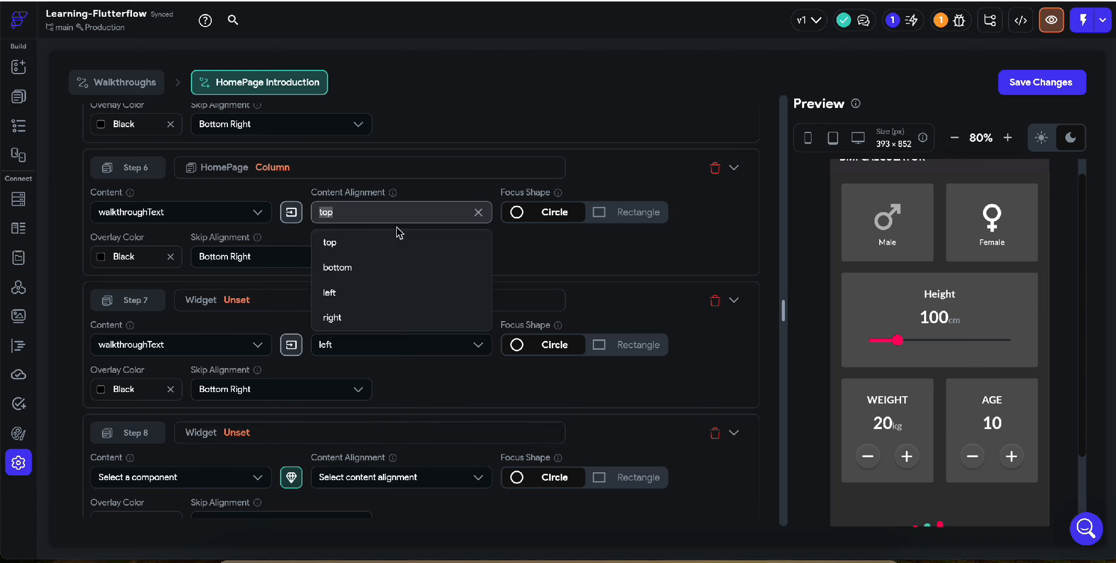
click(400, 316)
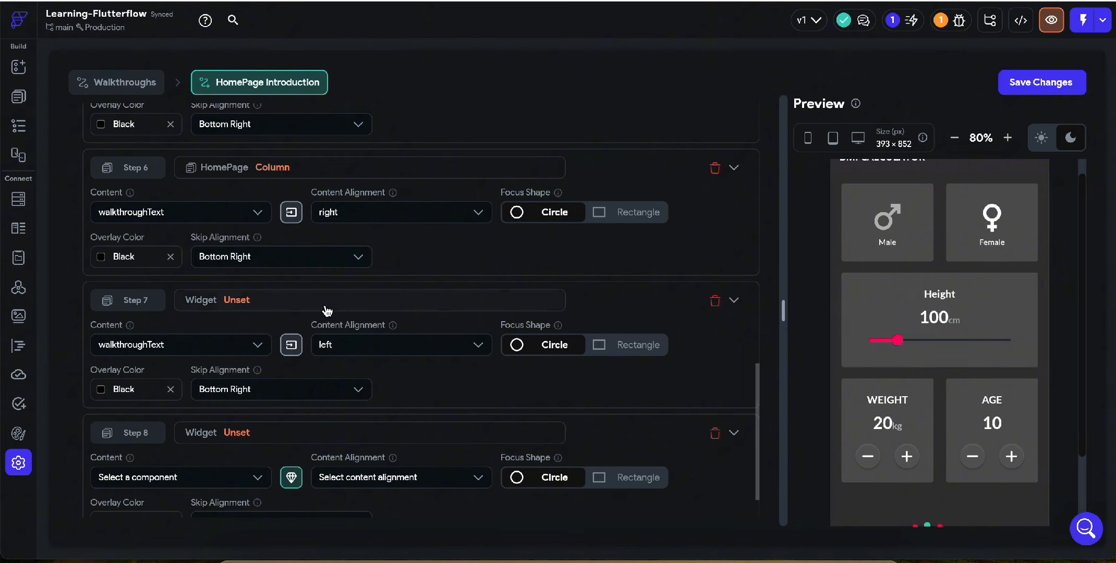
Check the title parameter value passed to Step 7's walkthroughText content
click(291, 344)
click(478, 290)
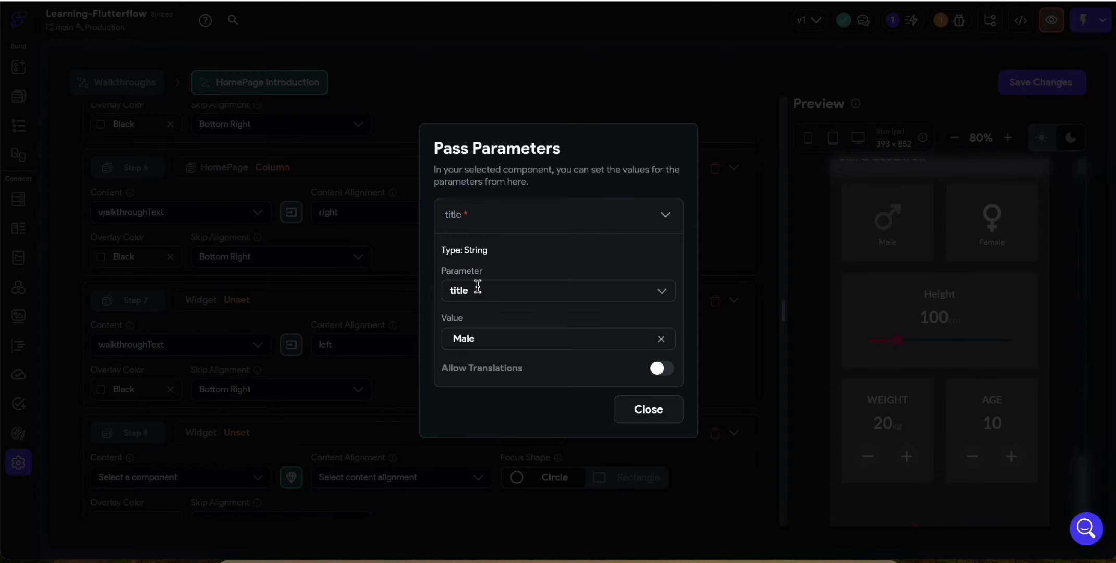
click(340, 327)
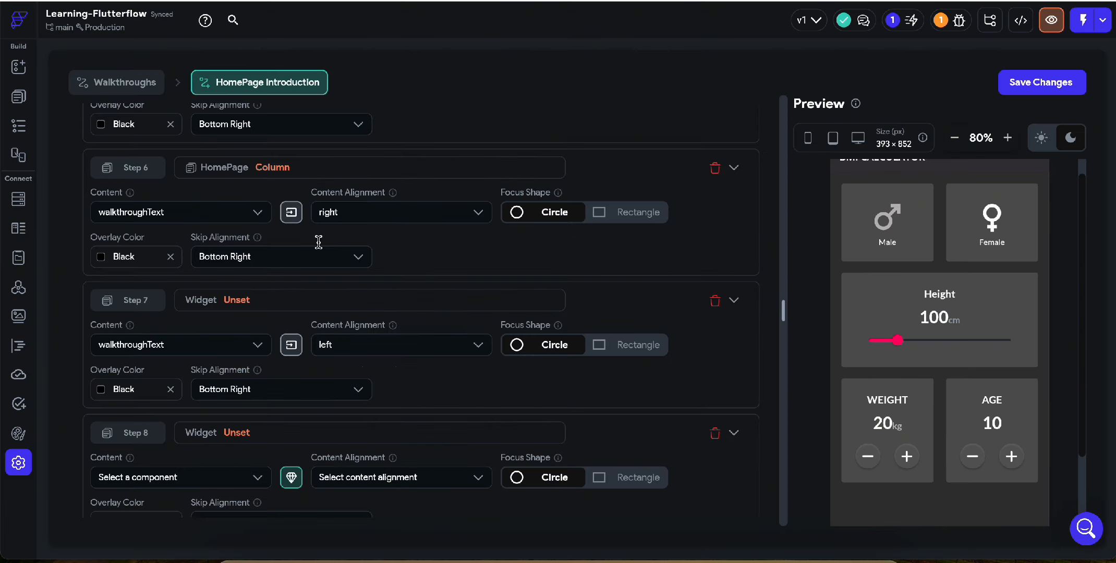
Set the content alignment to left for Step 6 and to right for Step 7
scroll(310, 218, up, 1)
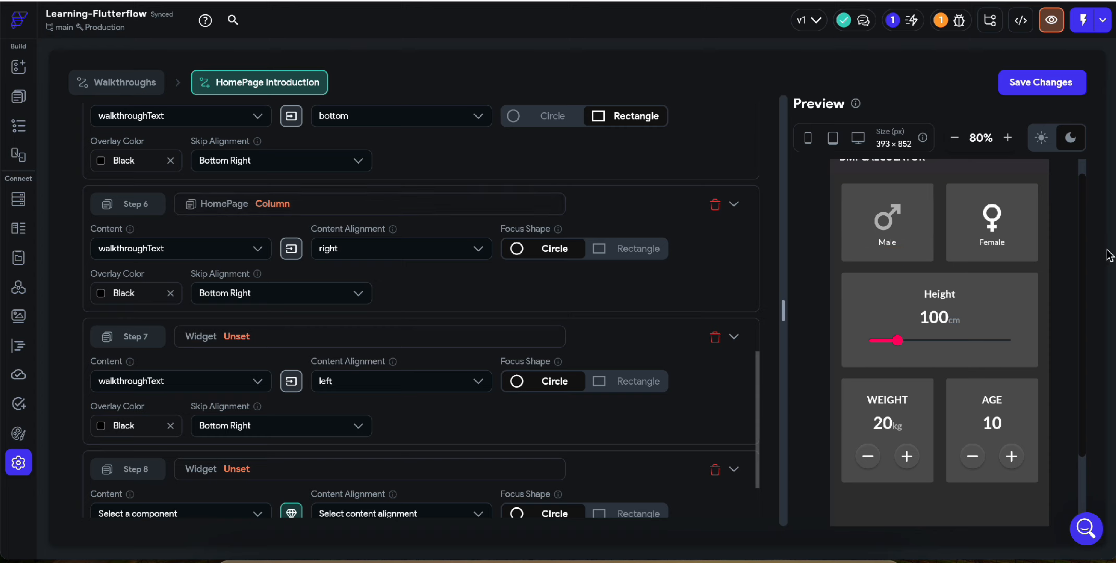
click(397, 247)
click(395, 327)
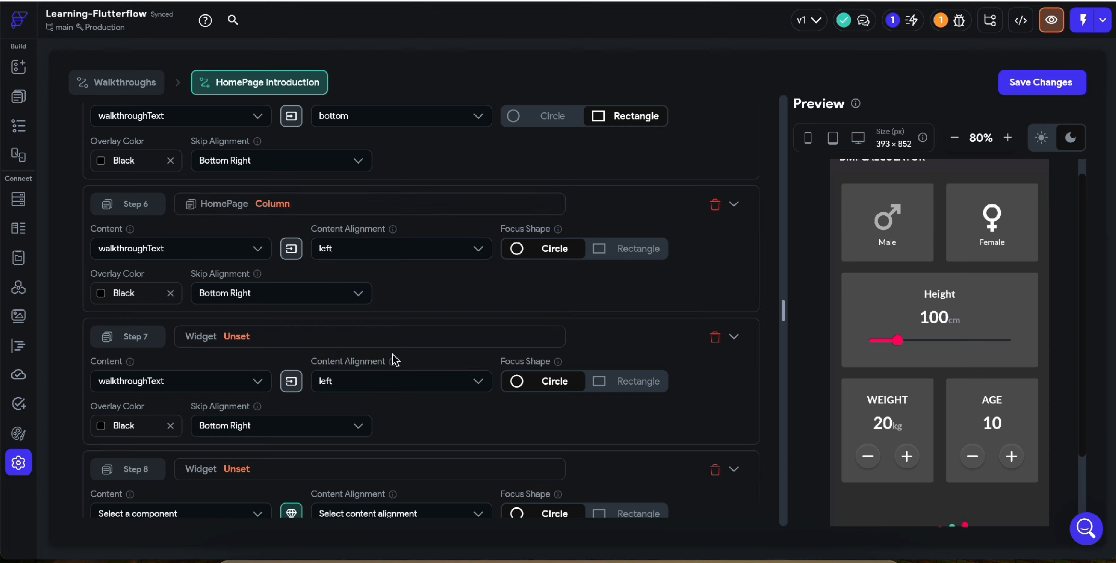
click(392, 381)
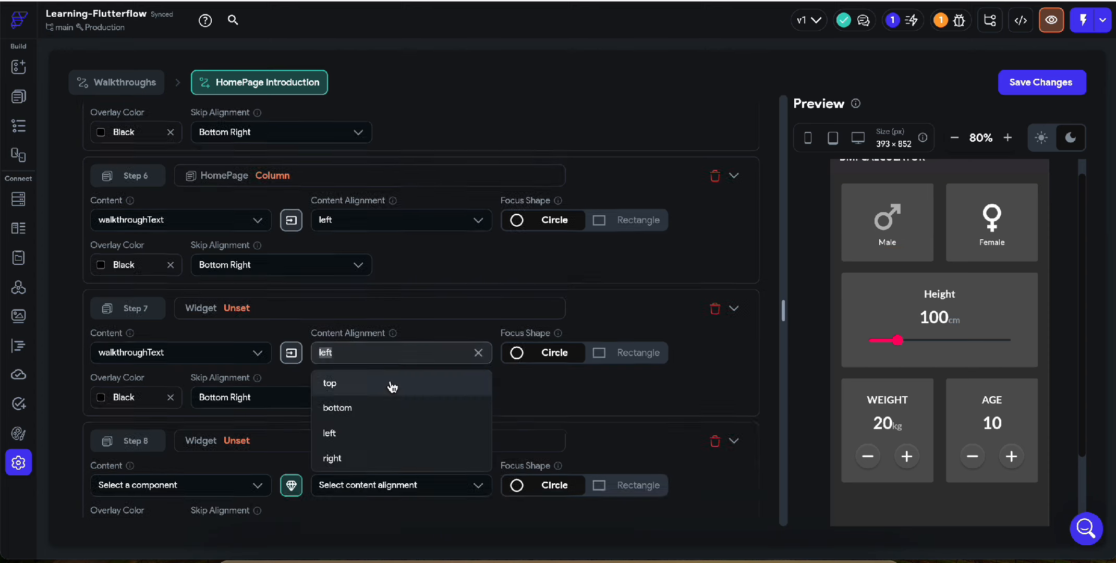
click(388, 451)
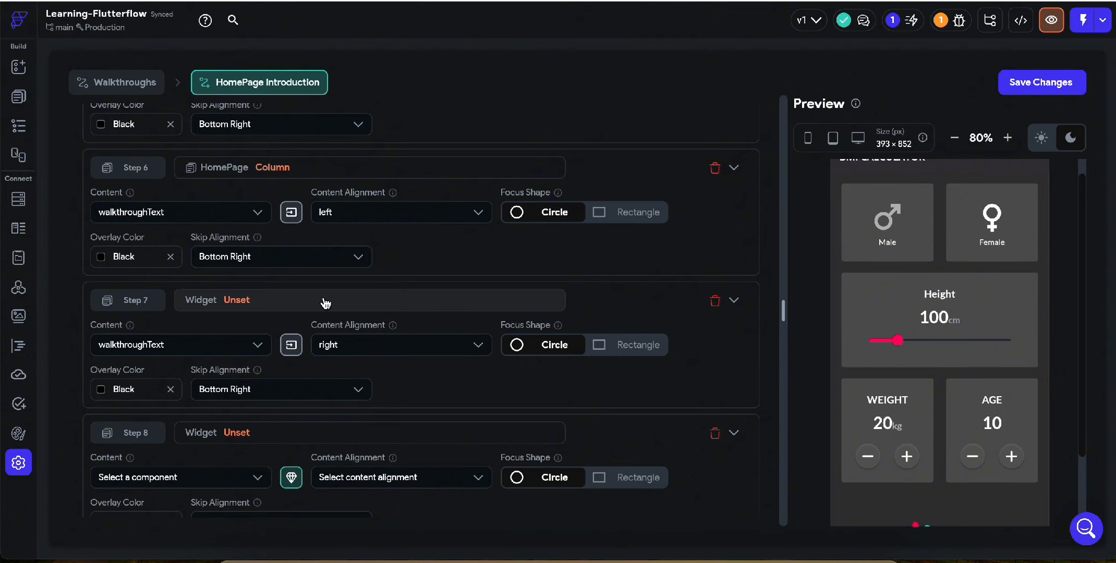
Check Step 6's title parameter and retarget the step to the Female card's Column
click(291, 213)
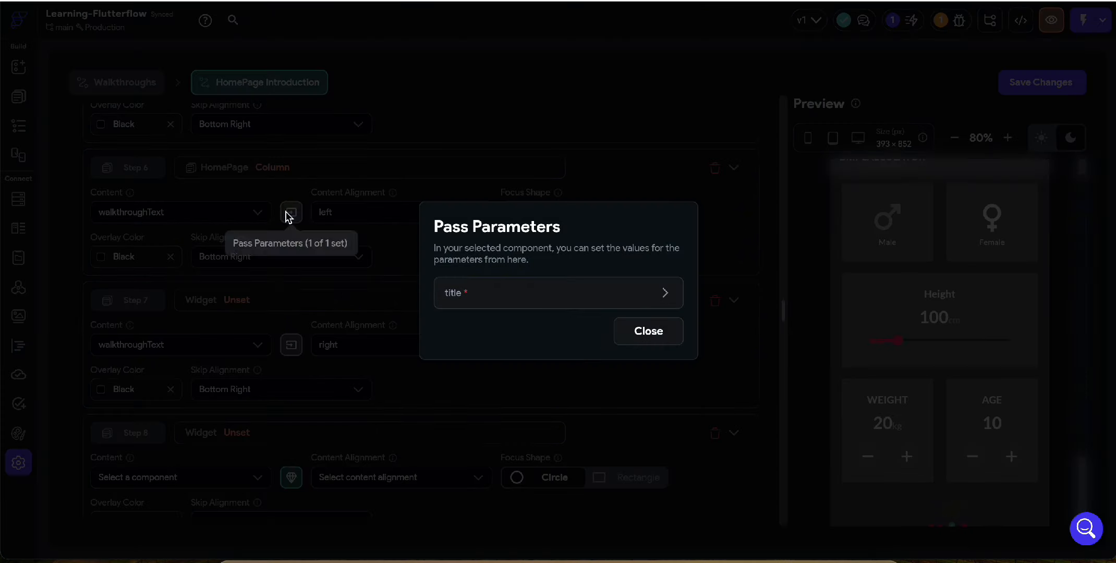
click(514, 299)
click(356, 334)
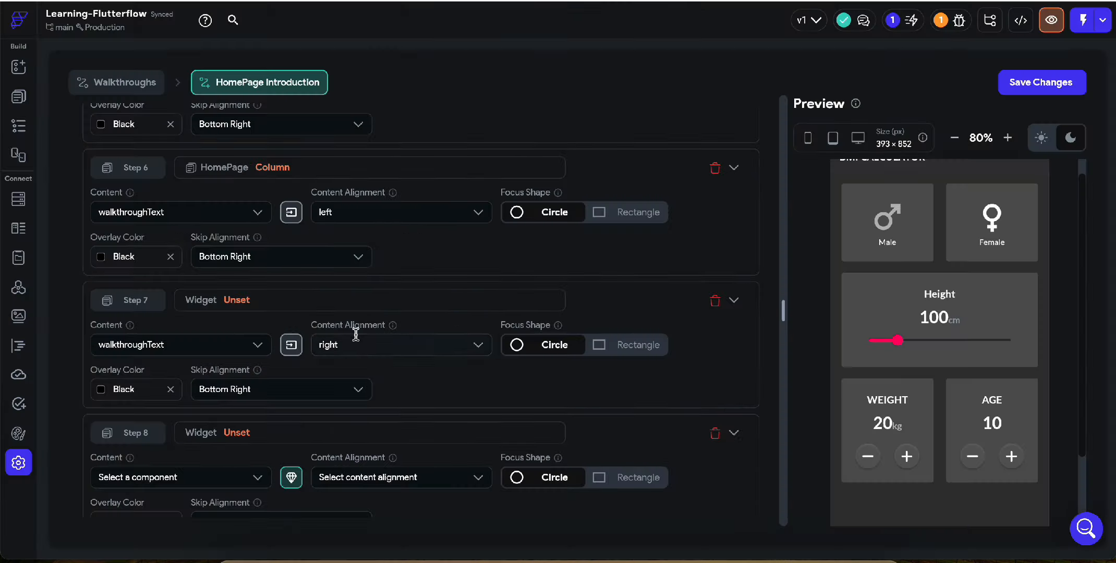
click(299, 169)
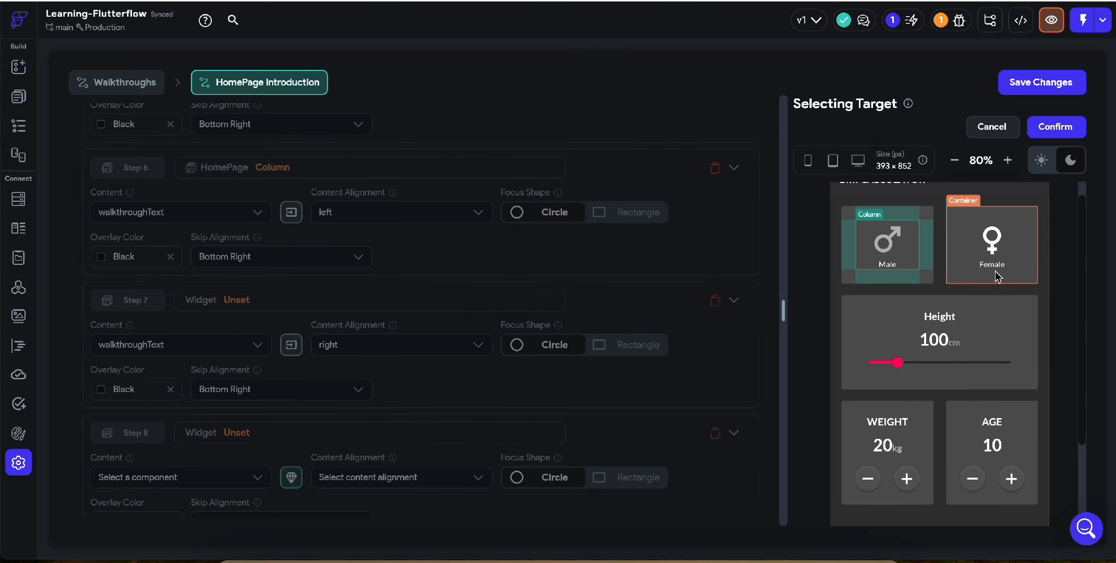
click(1019, 265)
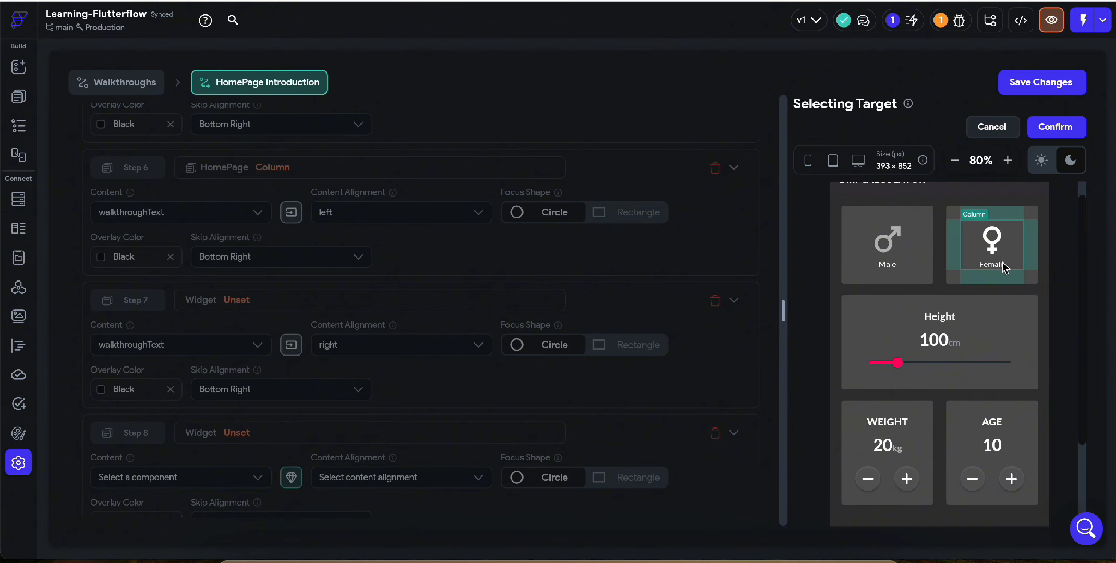
click(1055, 126)
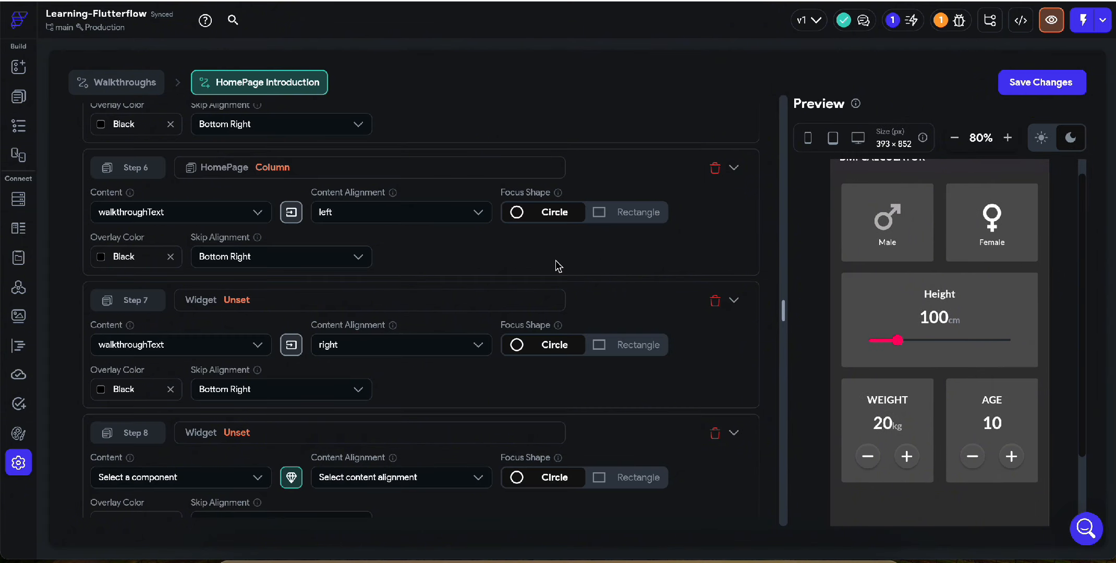
Set the Male card's Column as Step 7's target and delete the unset Step 8
click(324, 301)
click(912, 254)
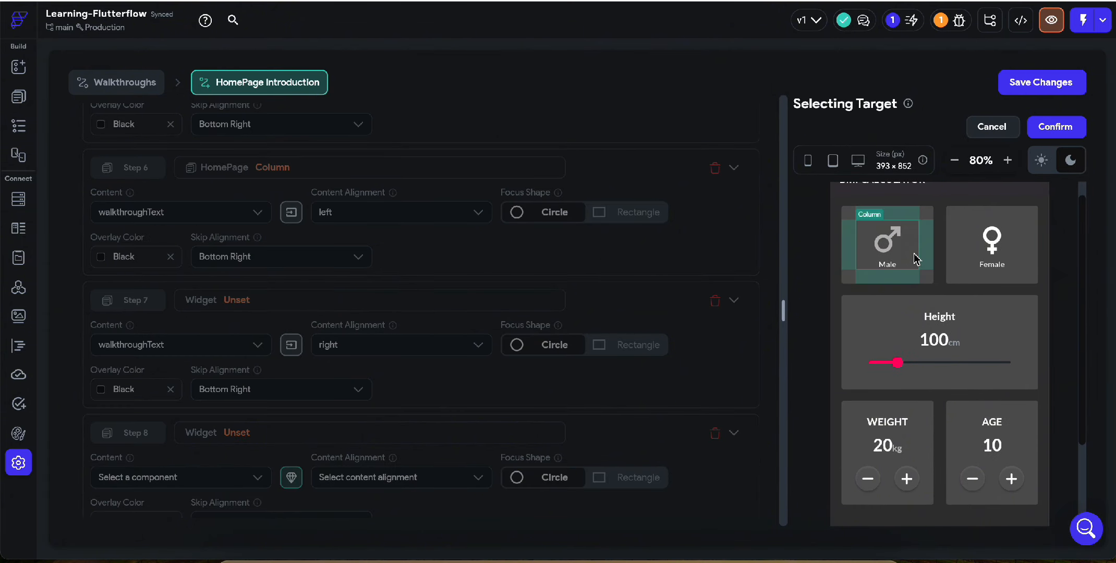
click(1055, 126)
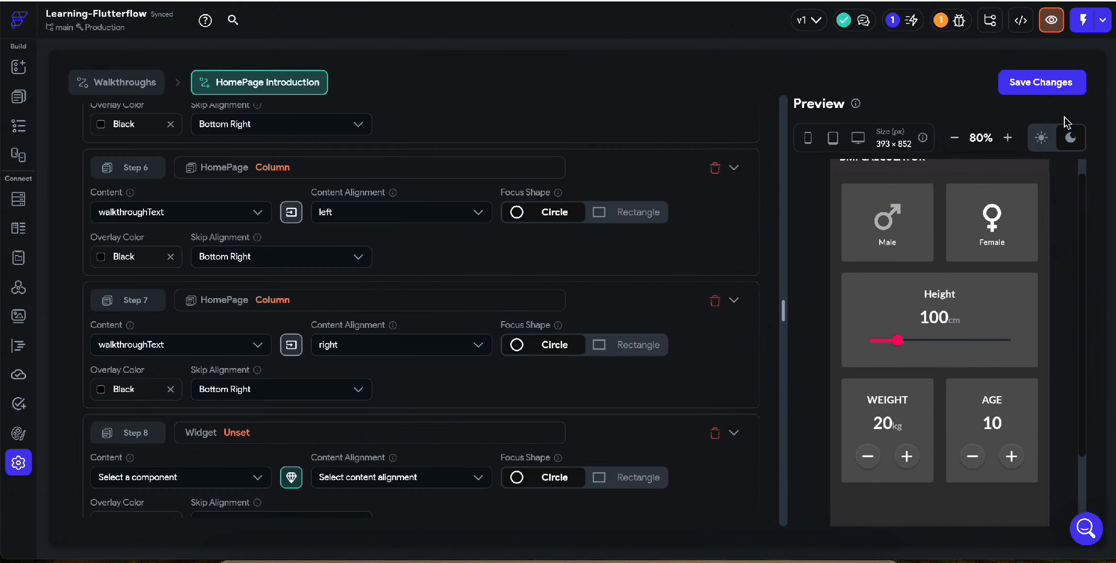
click(716, 435)
click(667, 309)
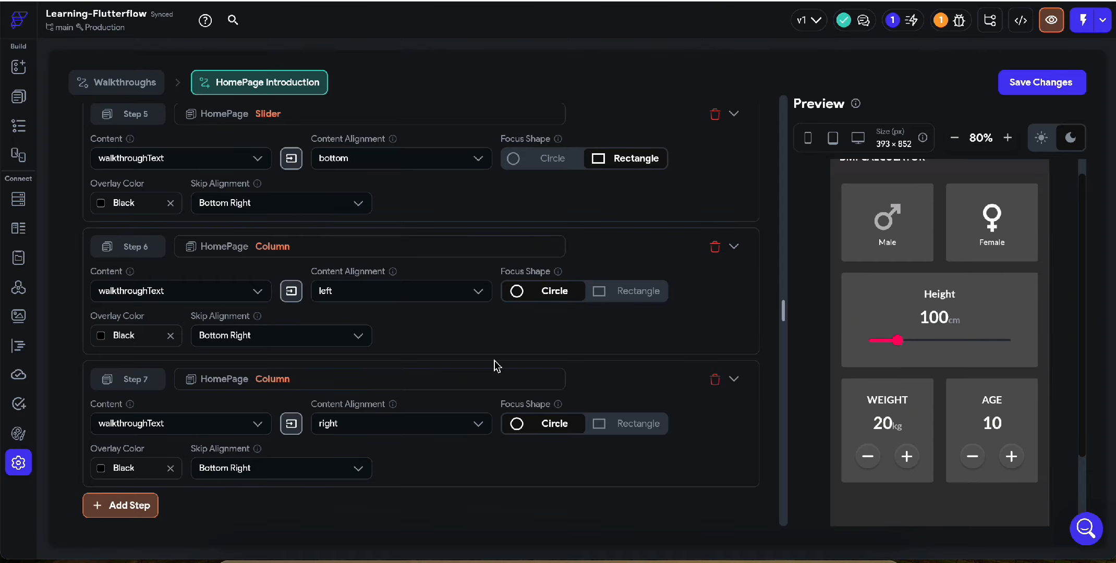
Collapse all the walkthrough steps and turn on reordering
scroll(497, 365, up, 10)
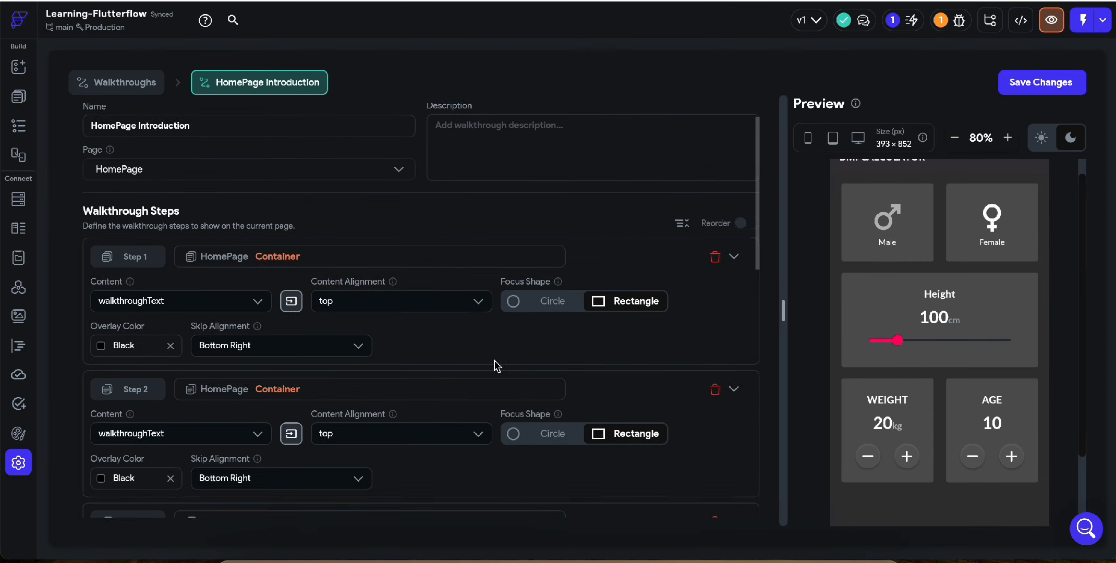
scroll(497, 364, down, 1)
scroll(496, 367, up, 3)
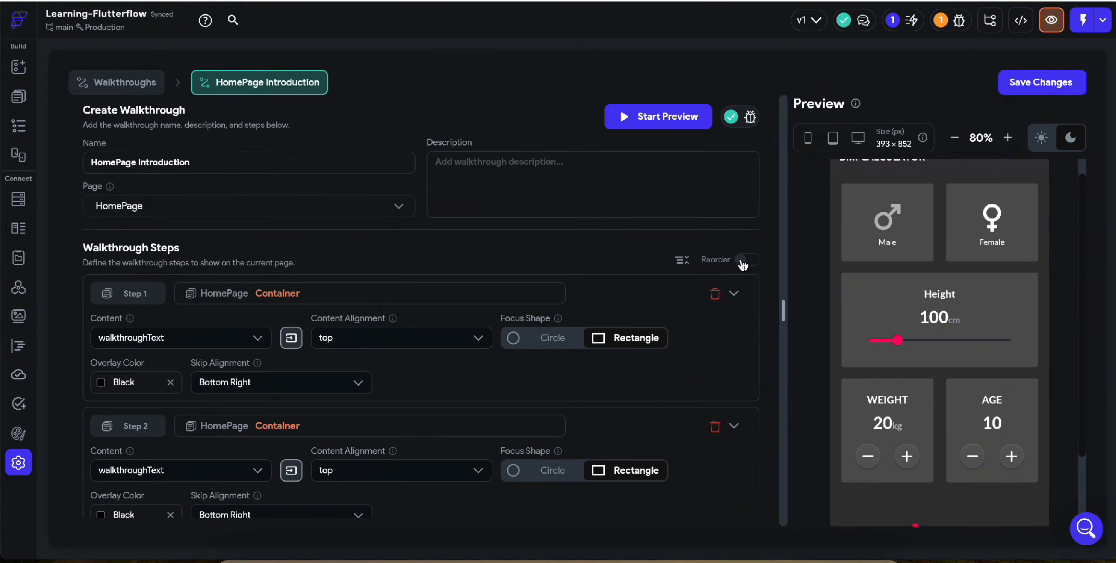
scroll(628, 394, down, 3)
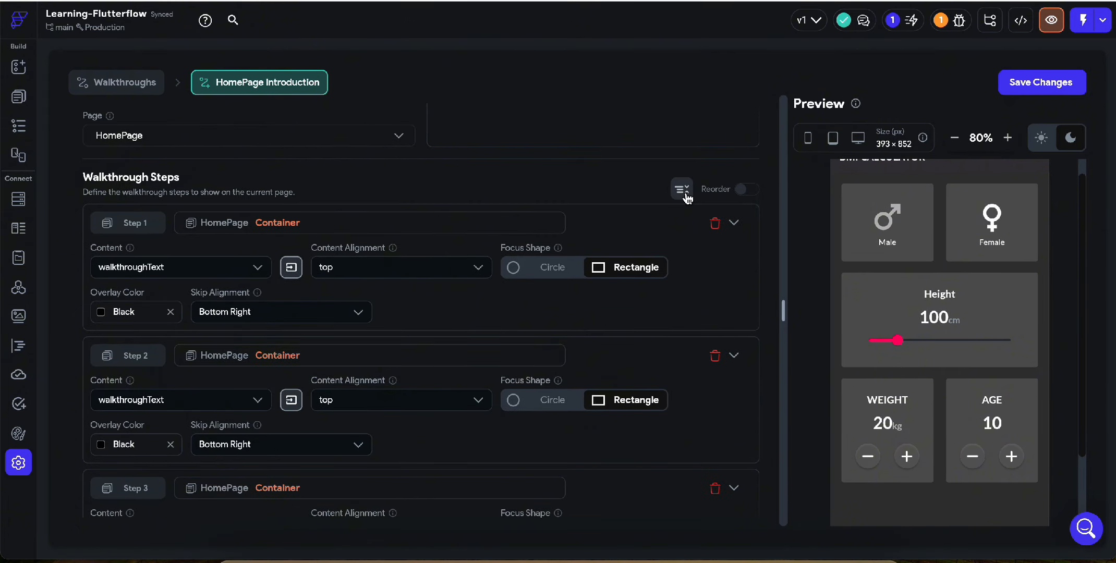
click(683, 191)
click(751, 190)
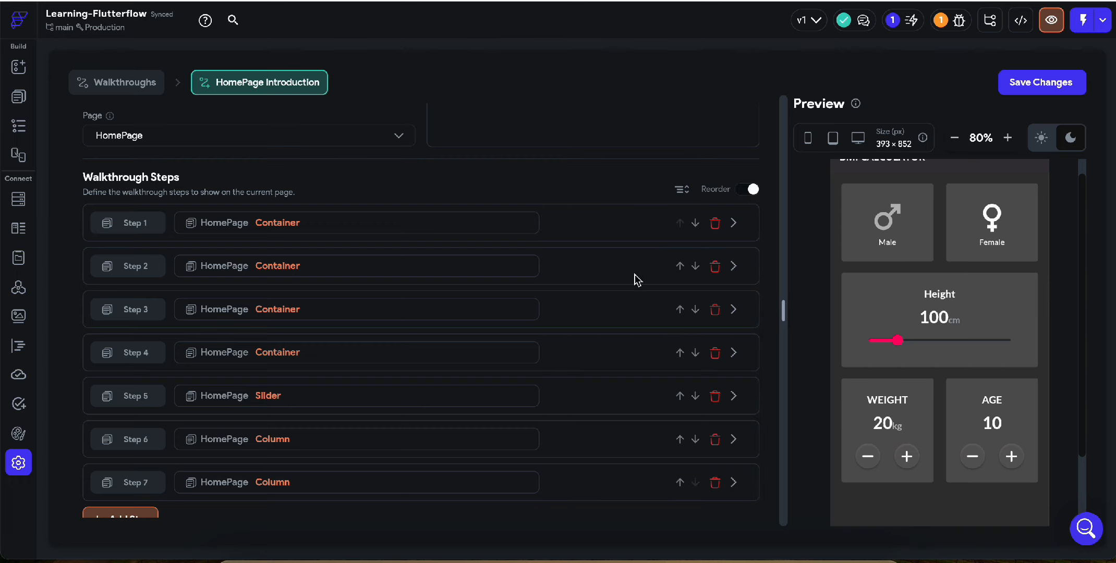
Move the Male card's Column step from Step 7 up to the first position in the walkthrough
scroll(923, 431, down, 3)
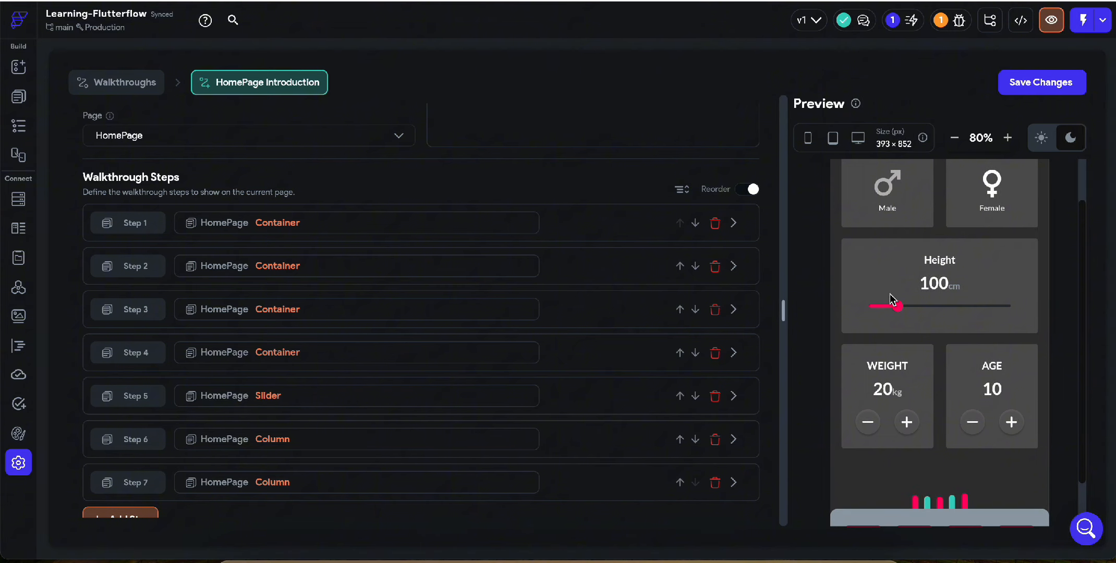
scroll(889, 388, down, 1)
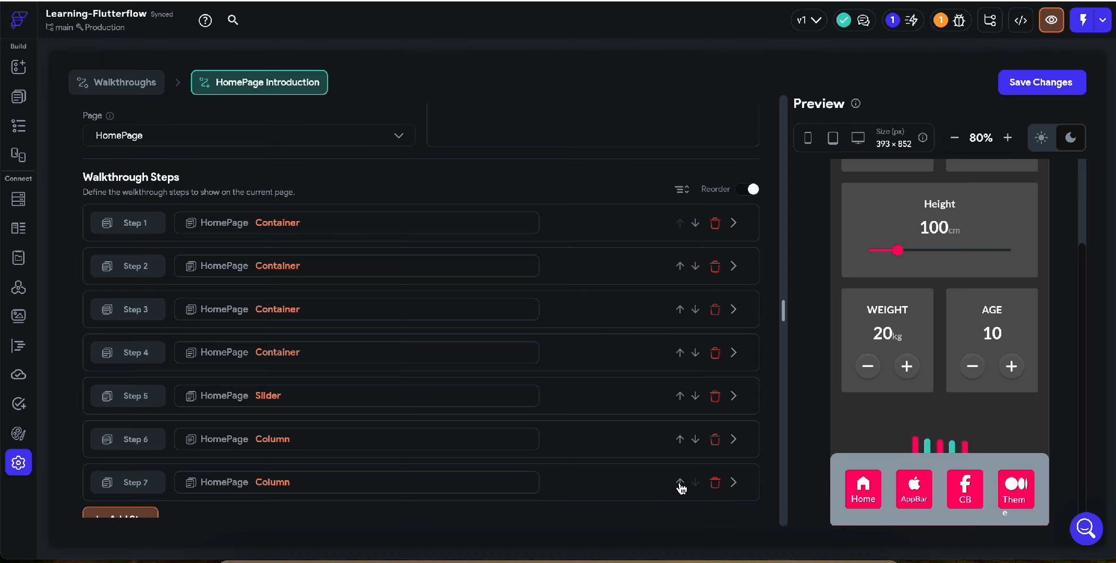
click(681, 443)
click(680, 398)
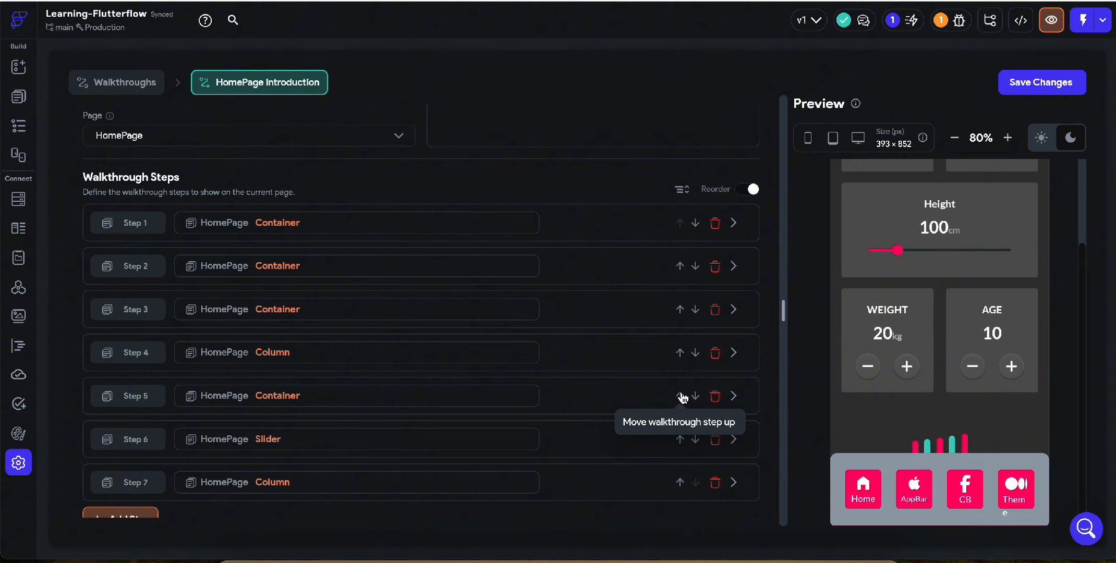
click(680, 353)
click(681, 310)
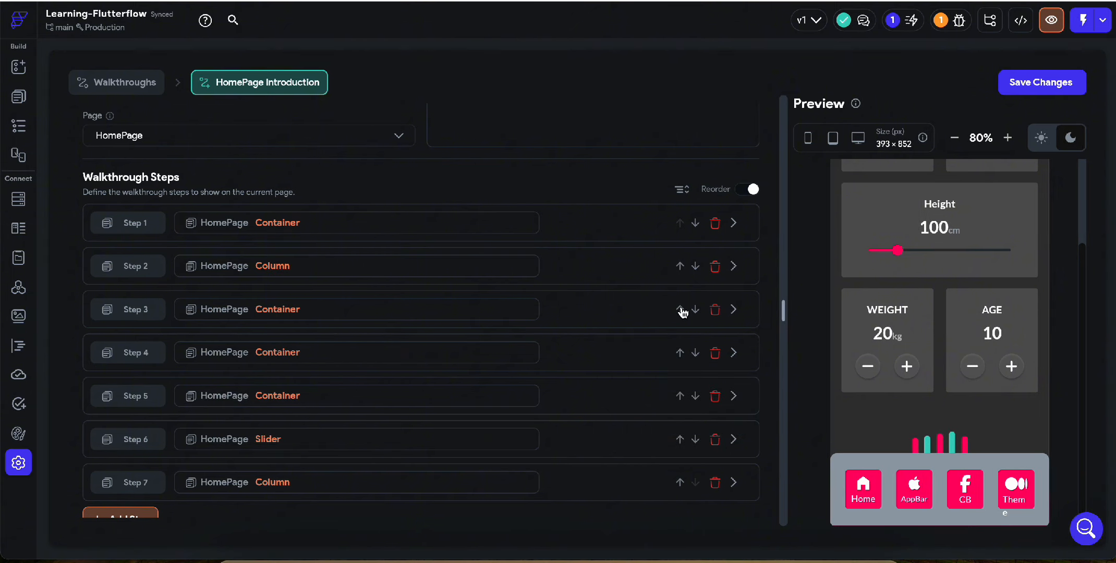
click(679, 266)
Preview the walkthrough from the Male card to the Home item and skip the remaining steps
scroll(678, 261, up, 2)
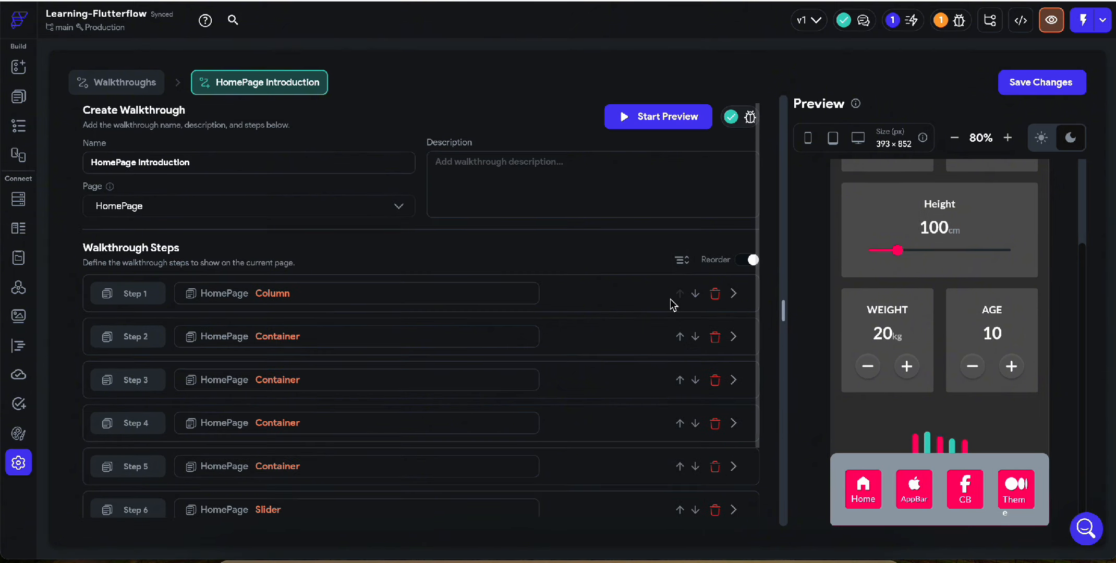
click(655, 117)
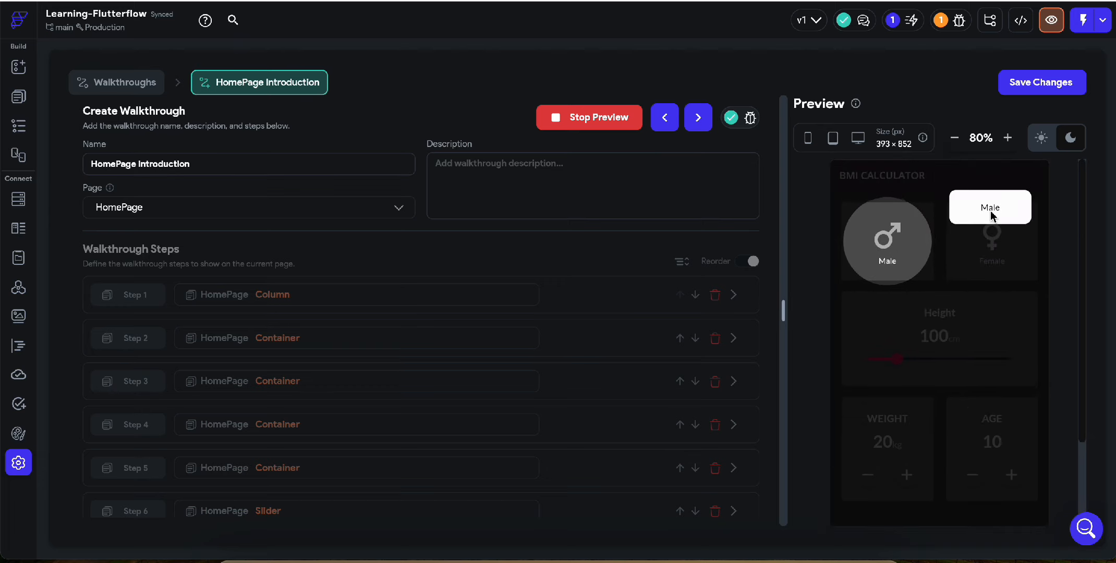
click(963, 319)
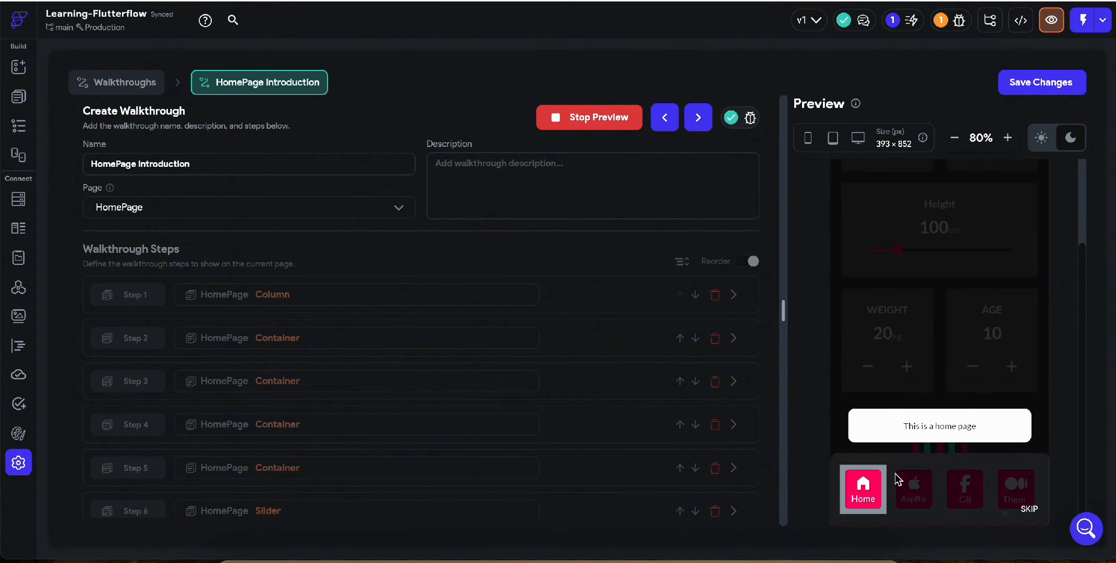
scroll(998, 265, up, 2)
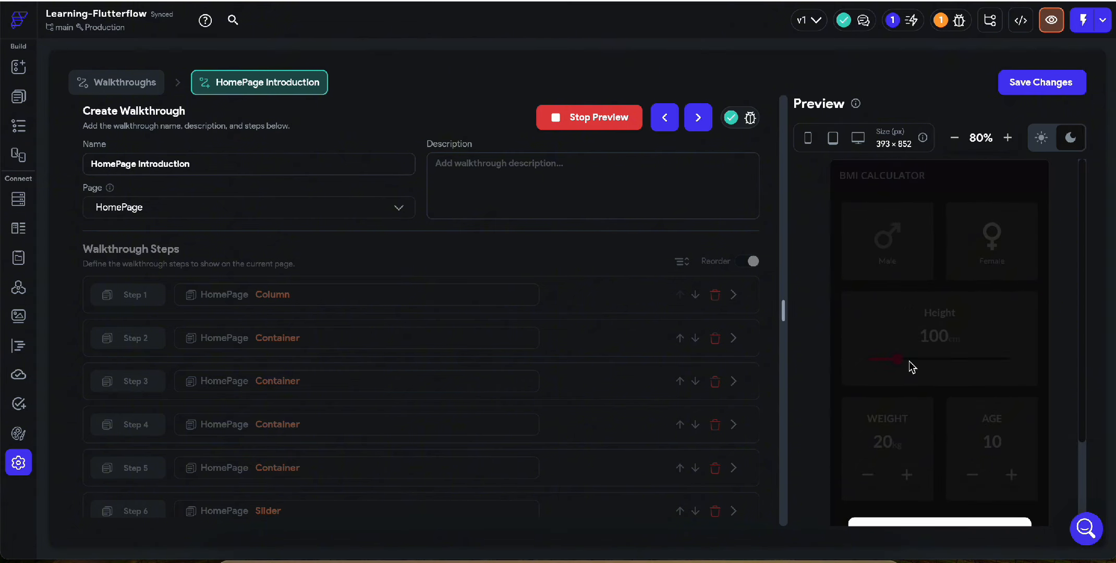
scroll(892, 373, down, 2)
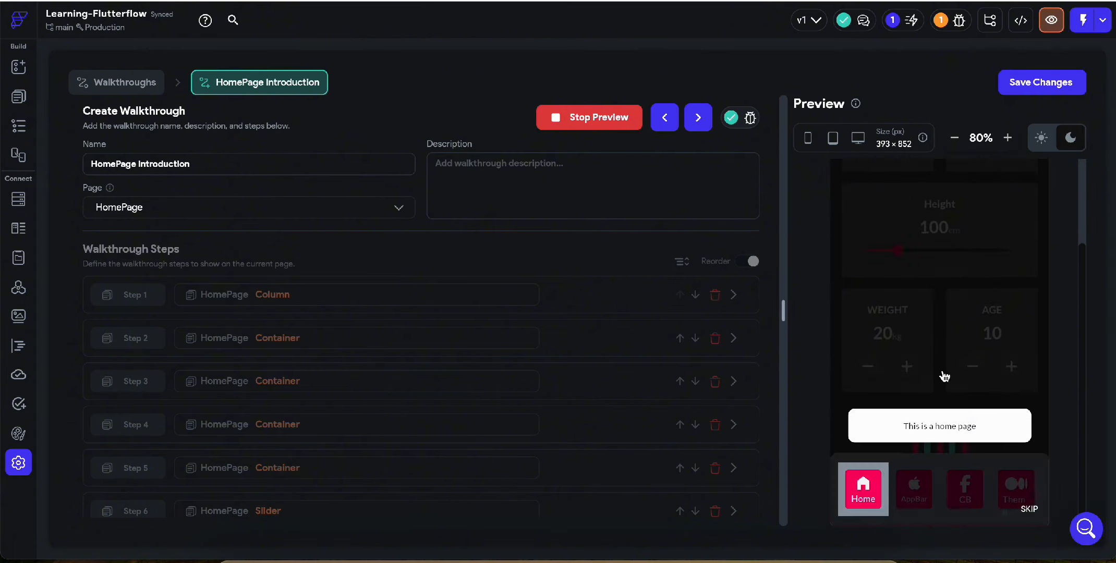
click(1028, 509)
click(558, 119)
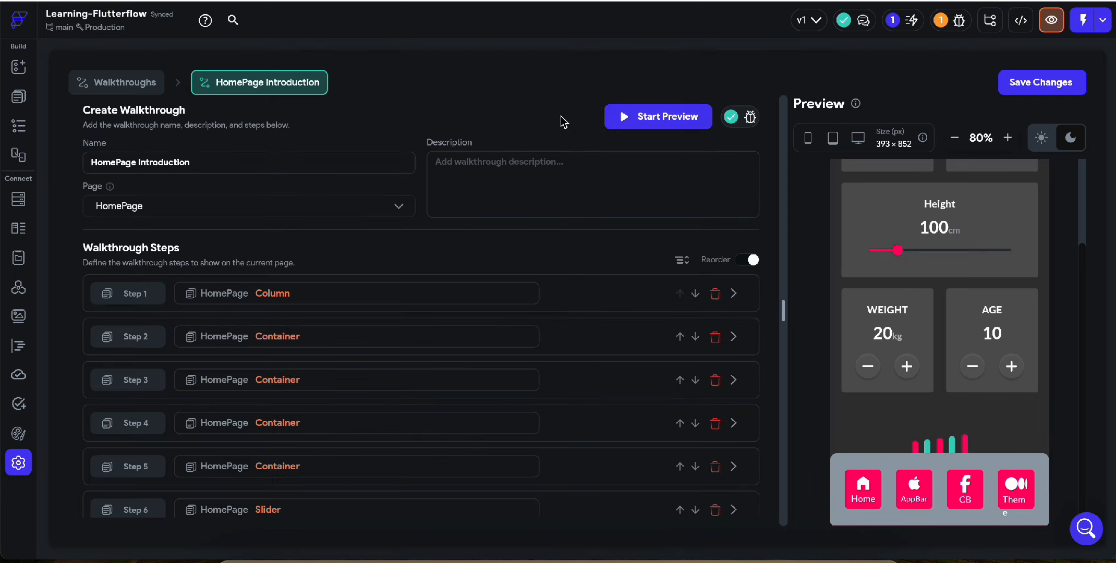
Try moving the Female card's Column step above the Slider and the second step to first, and reverse both moves
scroll(555, 301, down, 2)
click(679, 468)
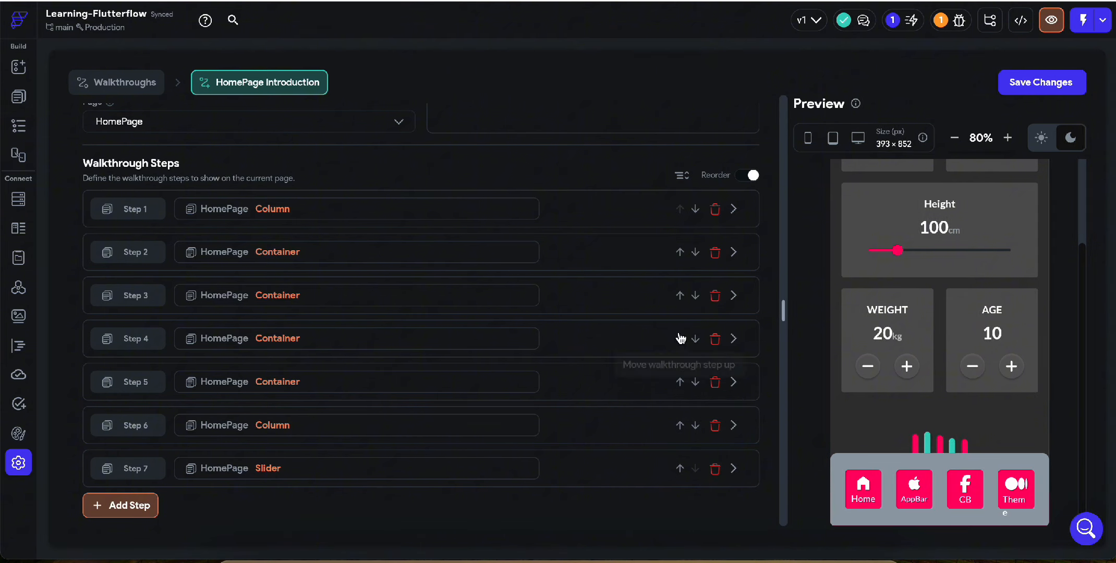
click(680, 254)
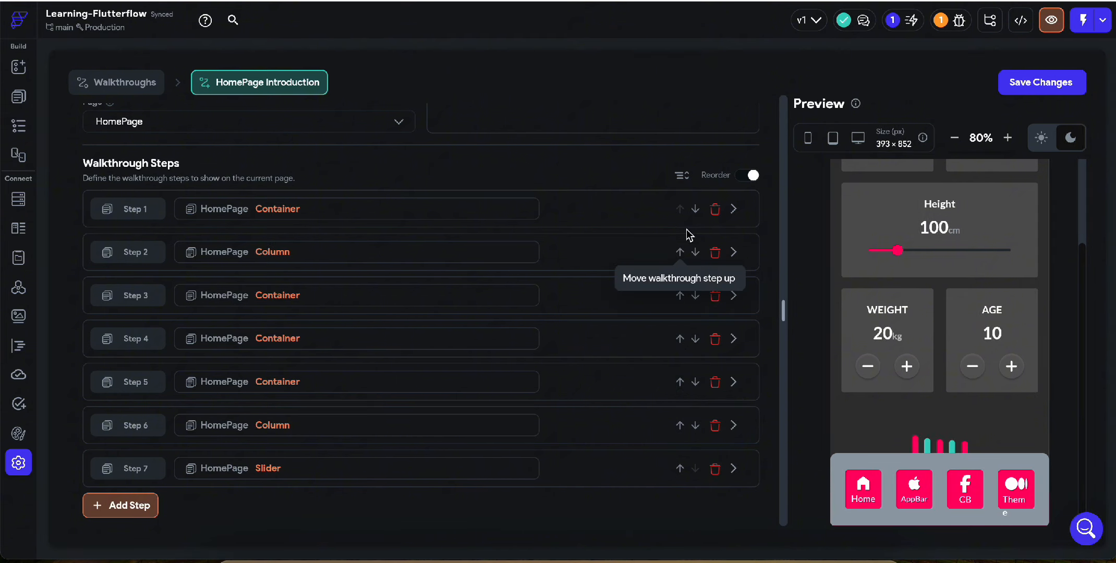
click(695, 211)
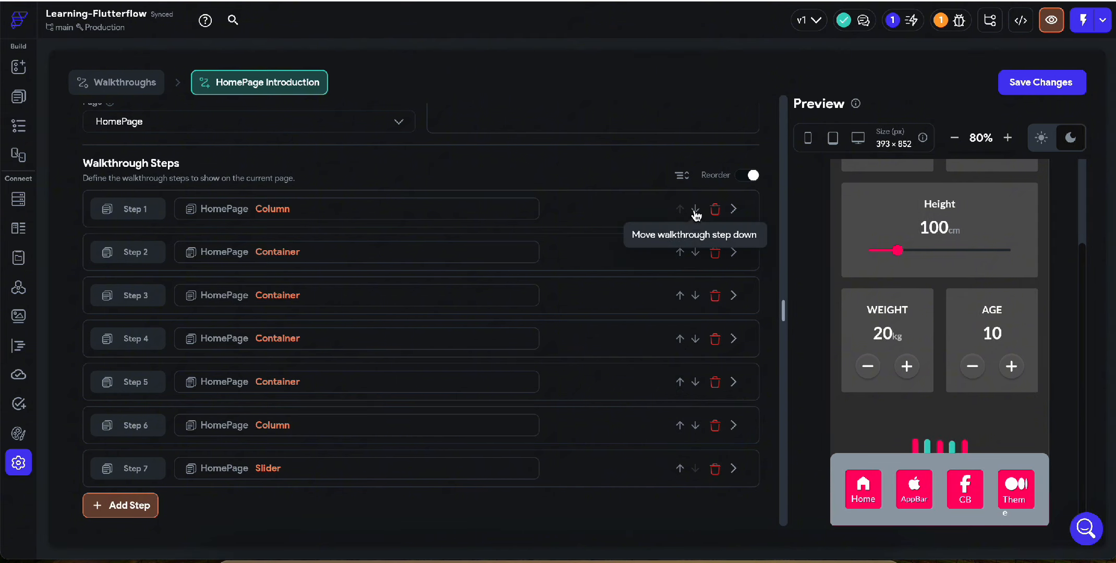
click(680, 468)
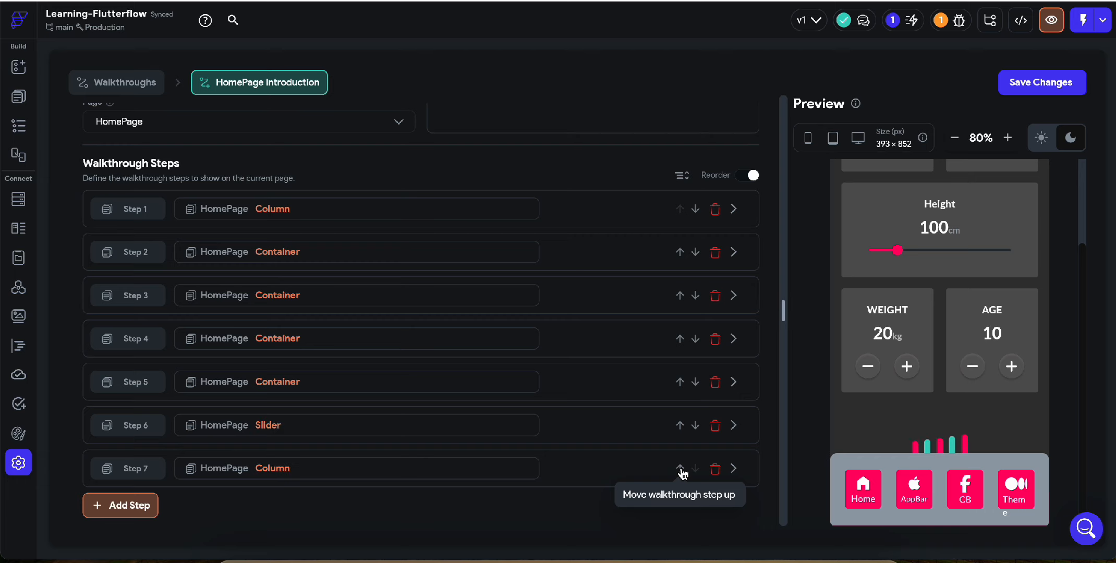
Move the Slider step from Step 6 up to the third position in the walkthrough
click(680, 425)
click(680, 382)
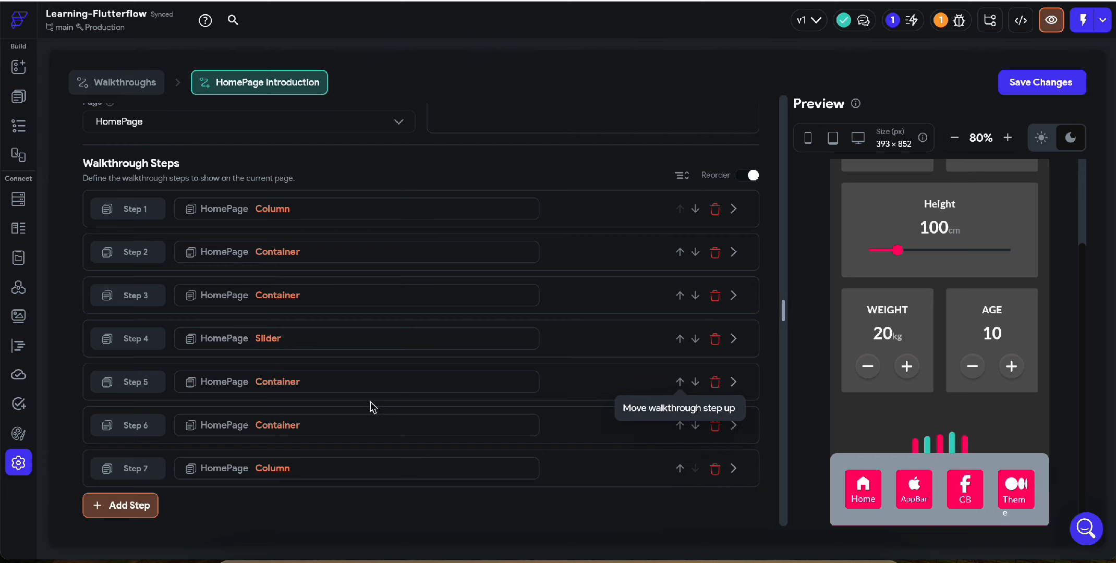
click(680, 338)
click(679, 295)
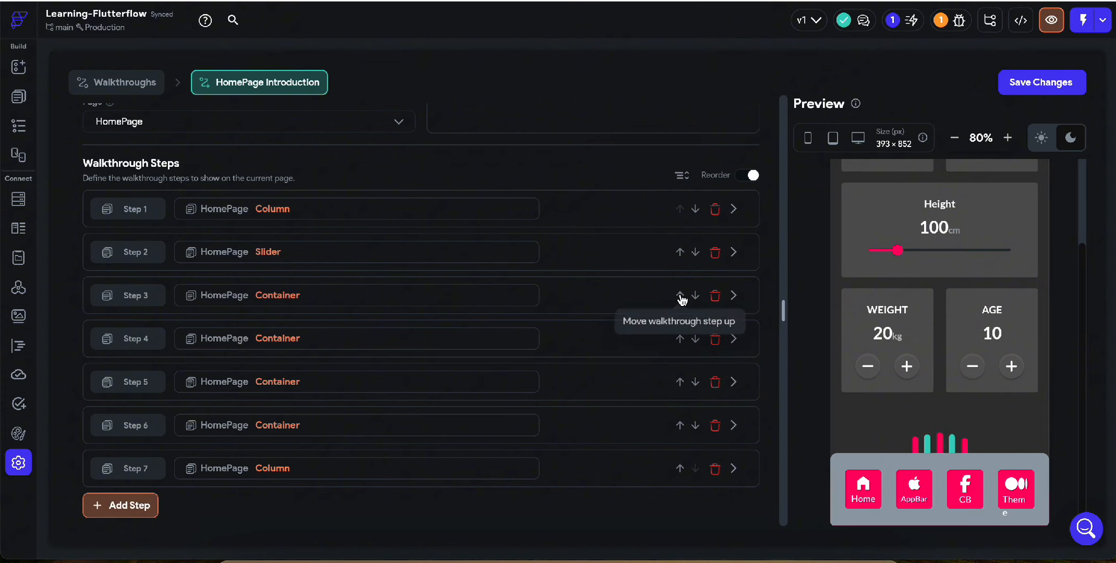
click(698, 253)
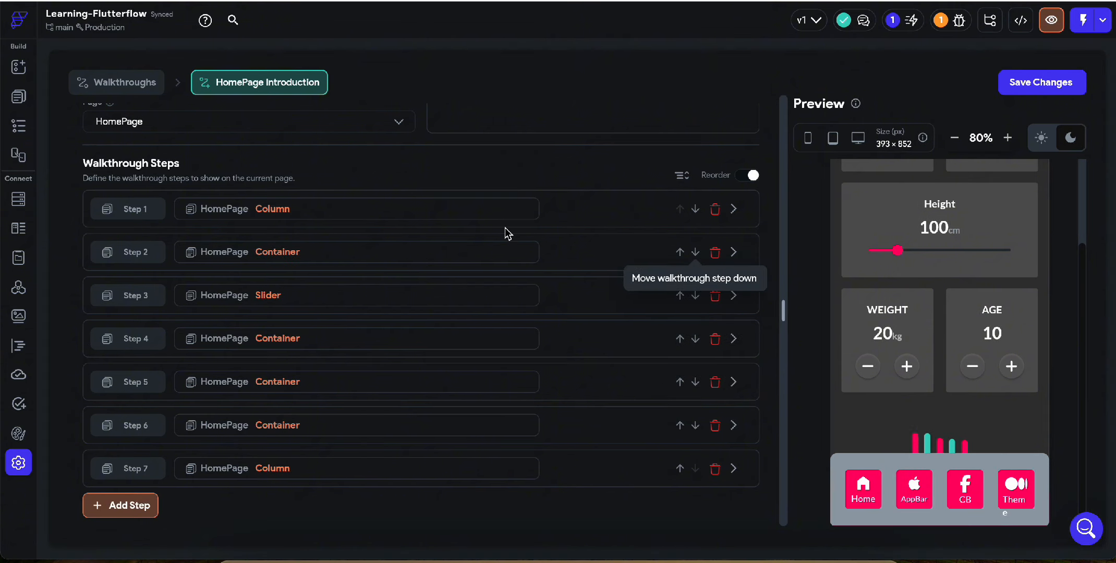
Preview the walkthrough from the Male card to the step that follows it and stop the preview
scroll(505, 233, up, 2)
click(641, 120)
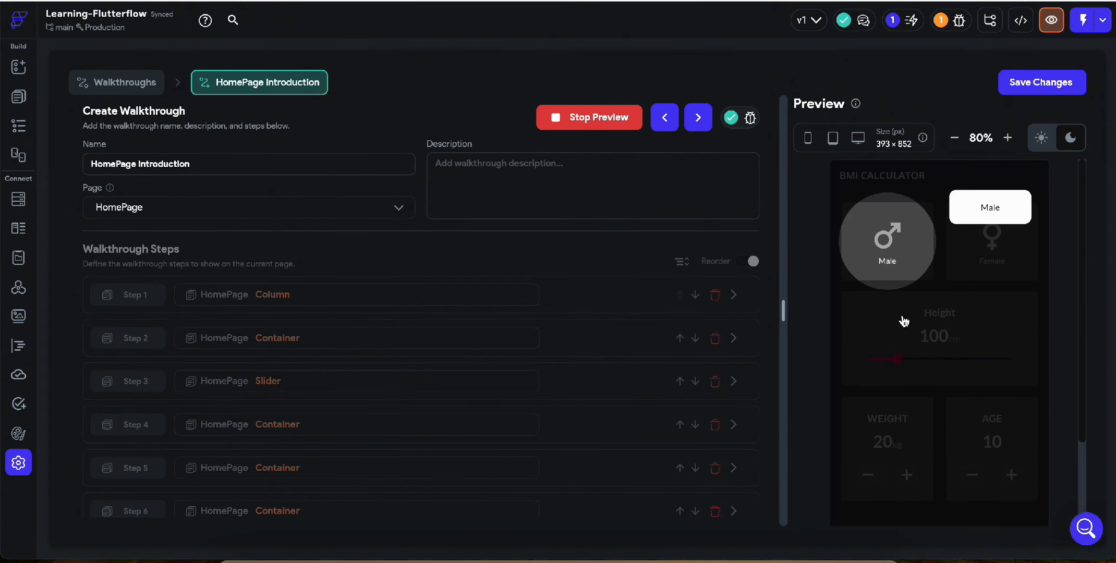
click(984, 334)
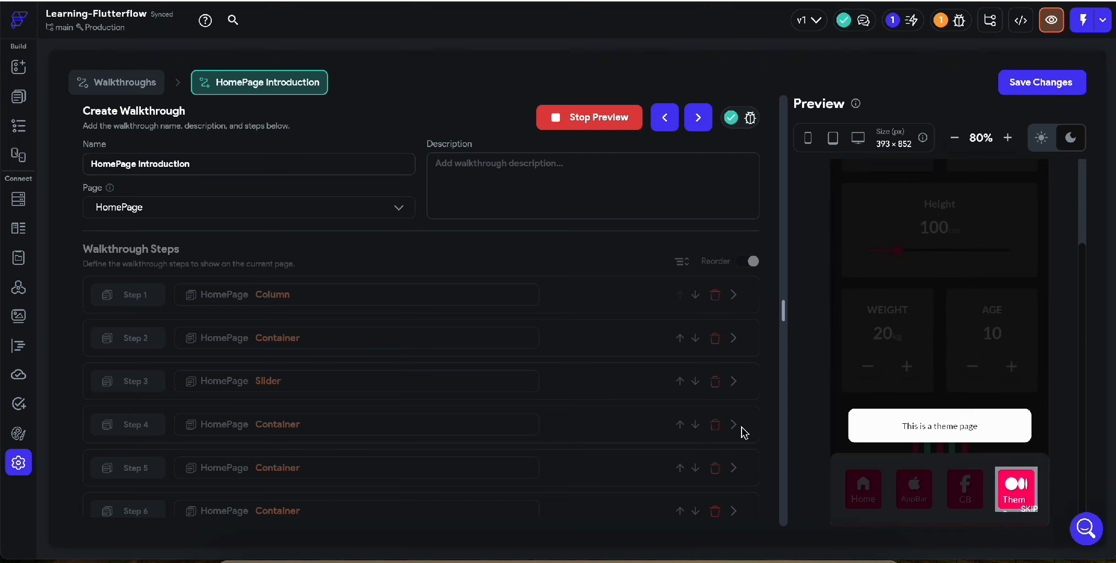
scroll(594, 392, down, 3)
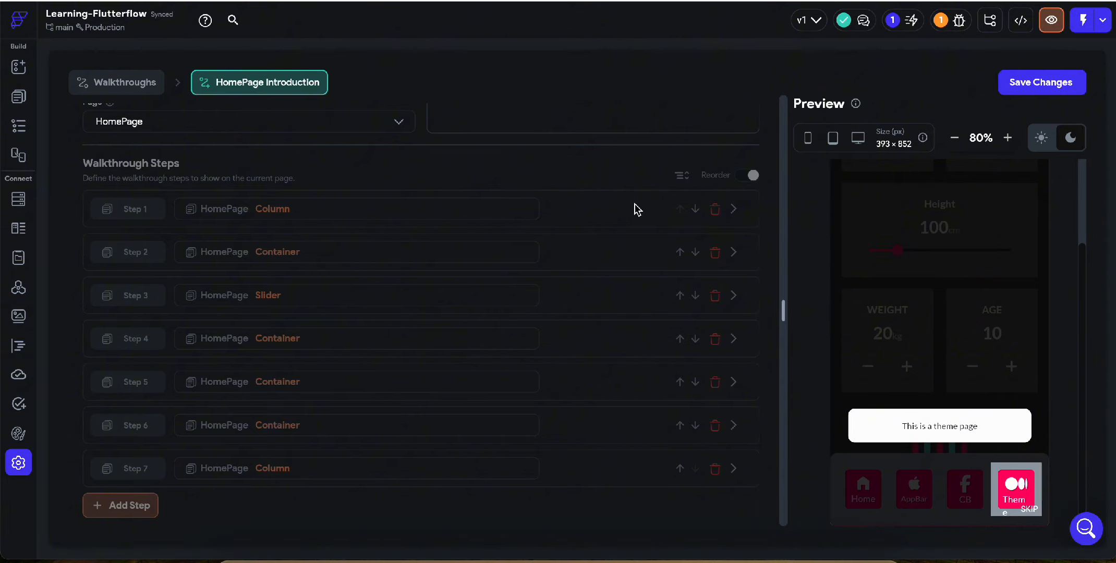
scroll(630, 182, up, 3)
click(605, 116)
Move the Theme item's Container step from Step 2 down to the last position in the walkthrough
scroll(610, 365, down, 3)
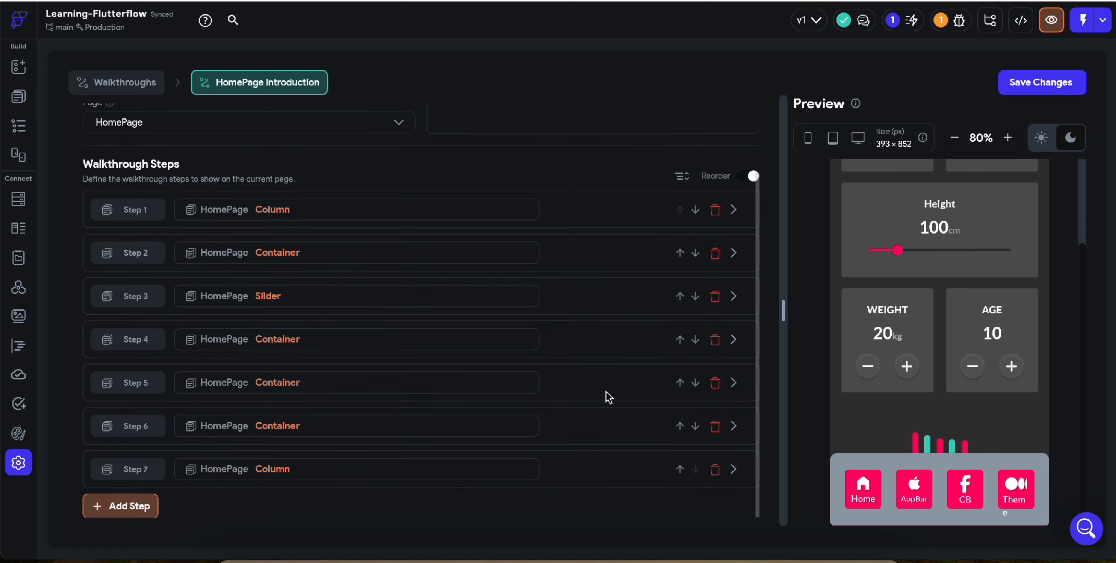
click(695, 252)
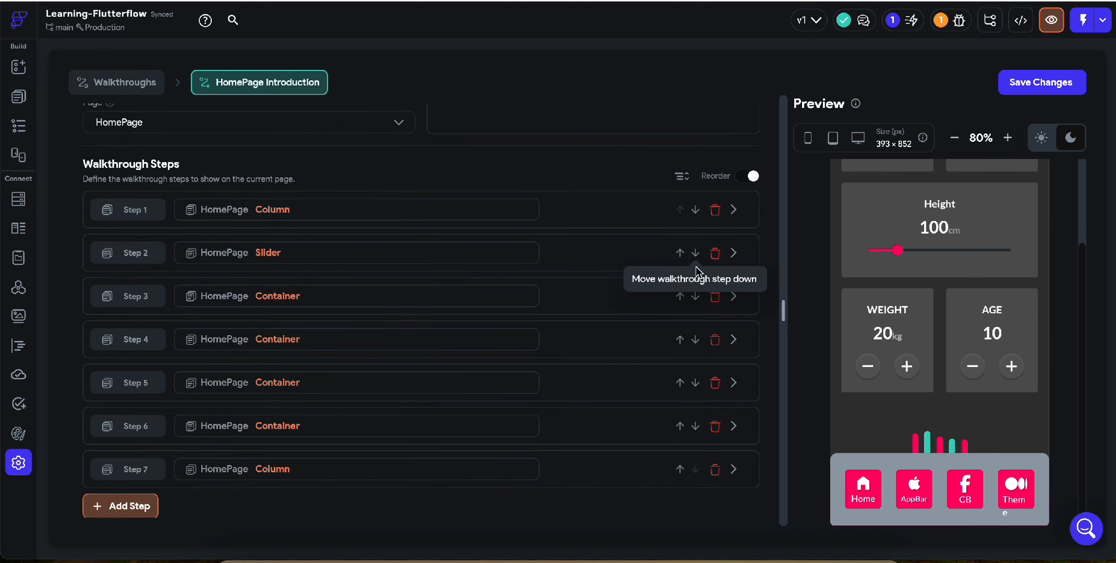
click(696, 427)
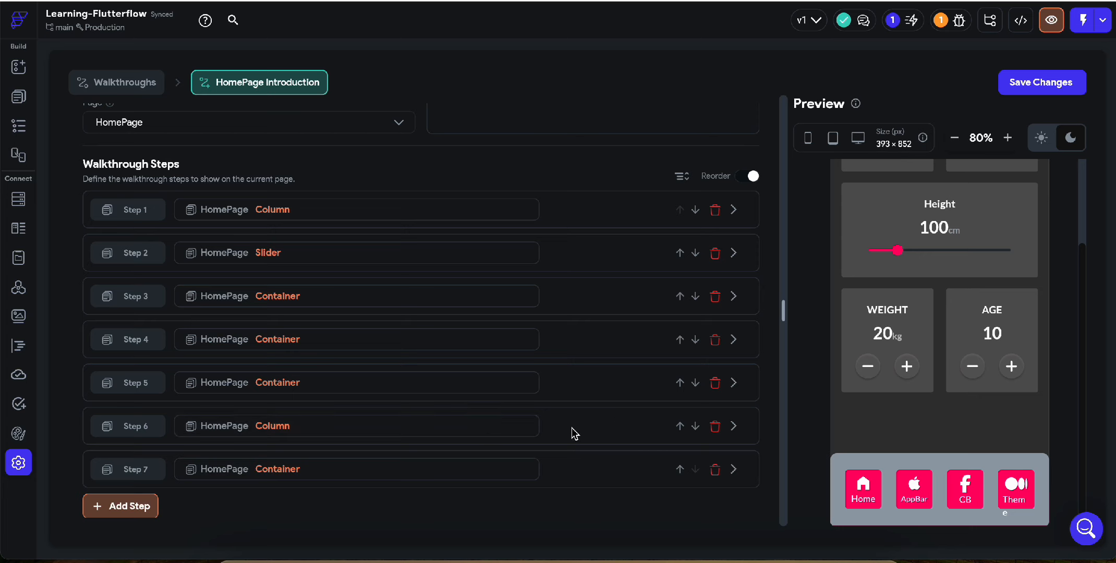
Move the Female card's Column step from Step 6 up to the second position in the walkthrough
click(680, 426)
click(680, 383)
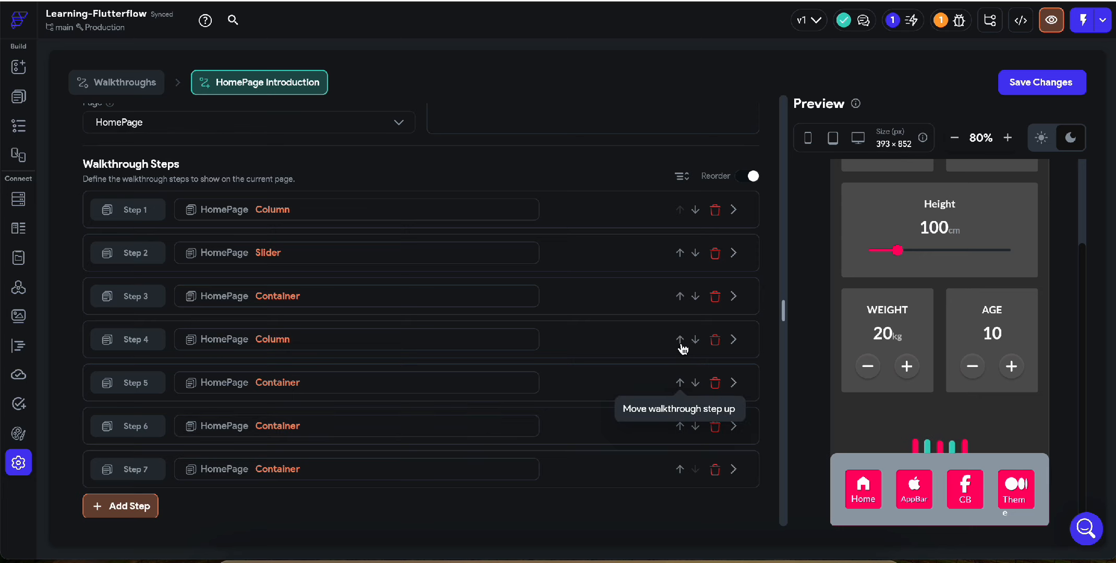
click(680, 339)
click(680, 296)
Preview the whole walkthrough from the gender cards and height slider through the Home, AppBar, CB and Theme items
scroll(641, 331, up, 2)
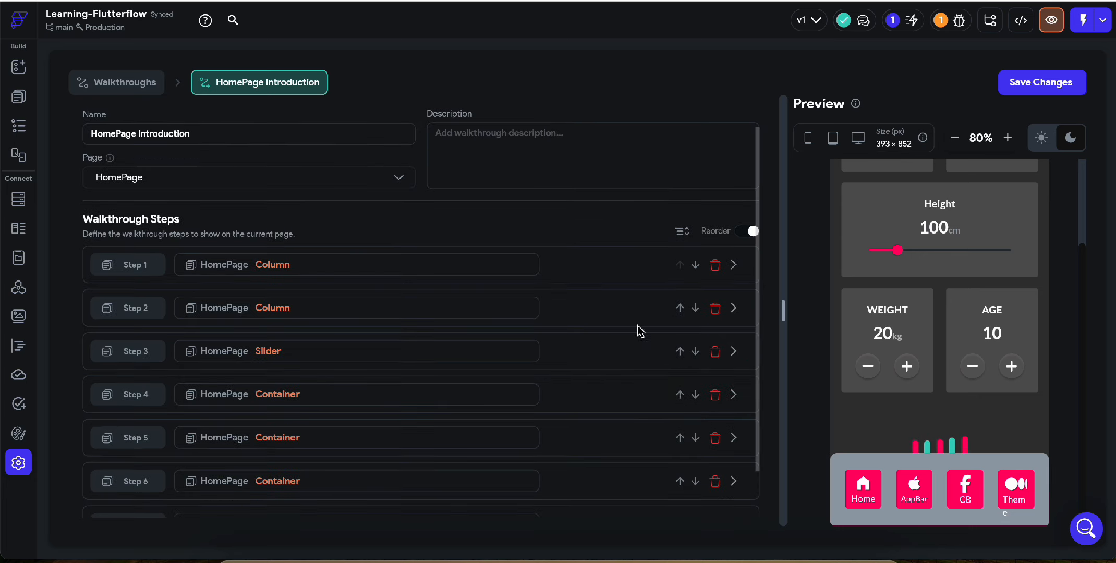
scroll(721, 347, up, 1)
click(667, 119)
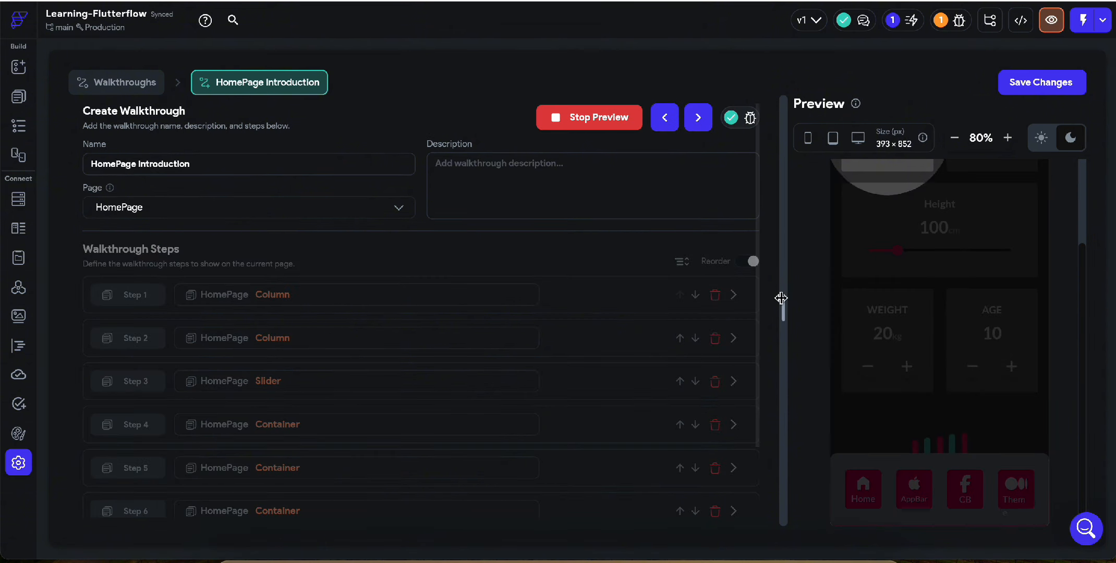
scroll(991, 346, up, 2)
click(1012, 378)
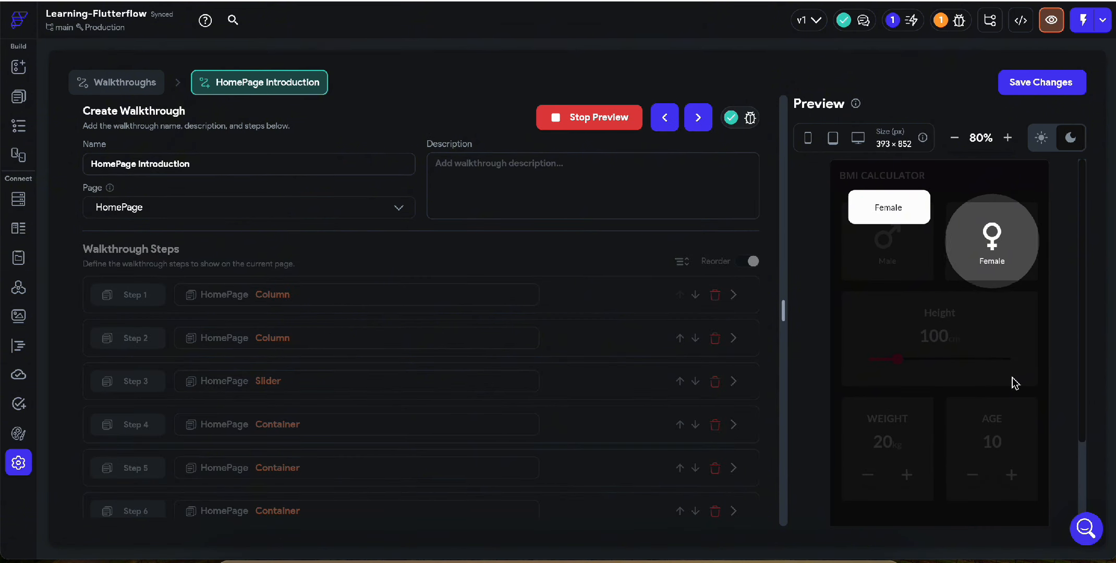
click(1012, 383)
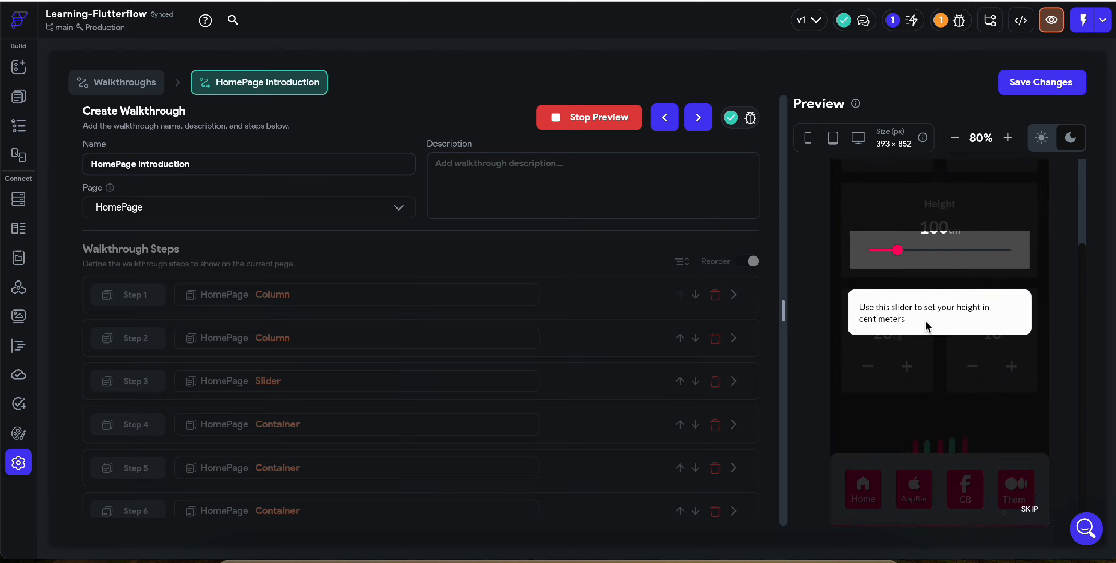
click(938, 392)
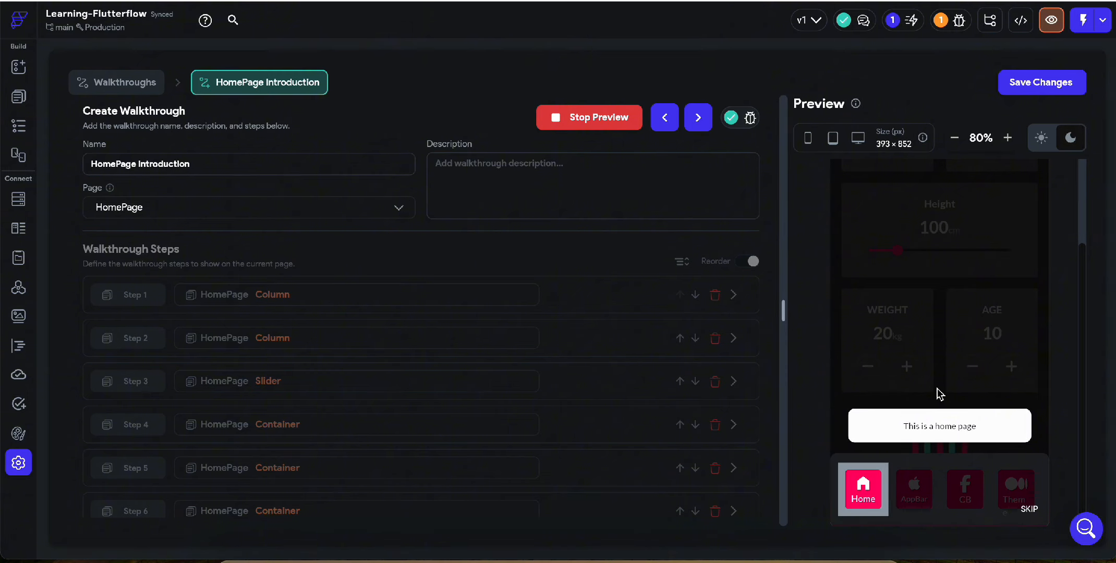
click(940, 394)
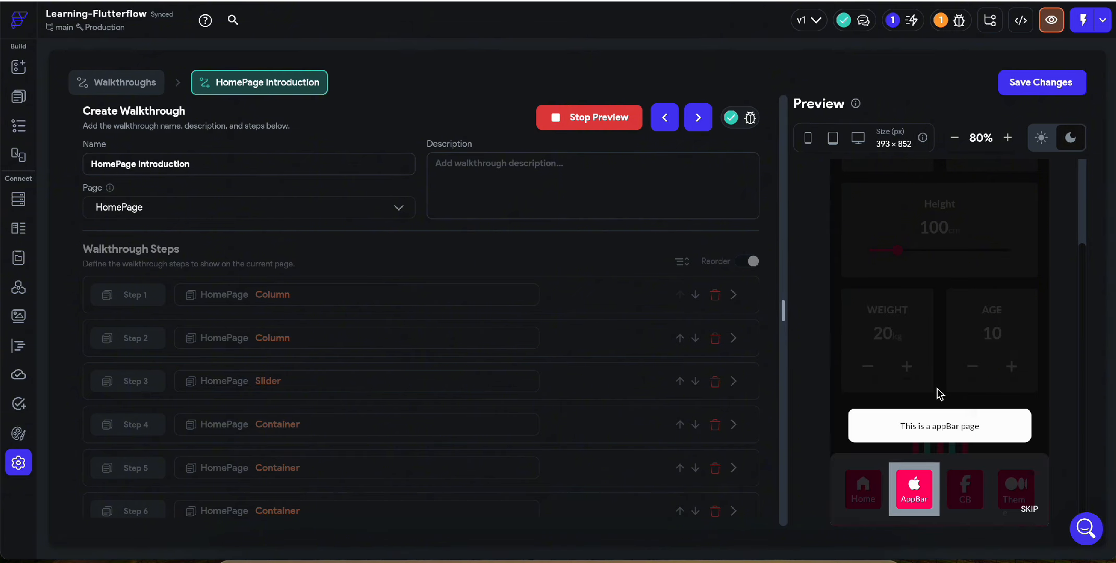
click(940, 394)
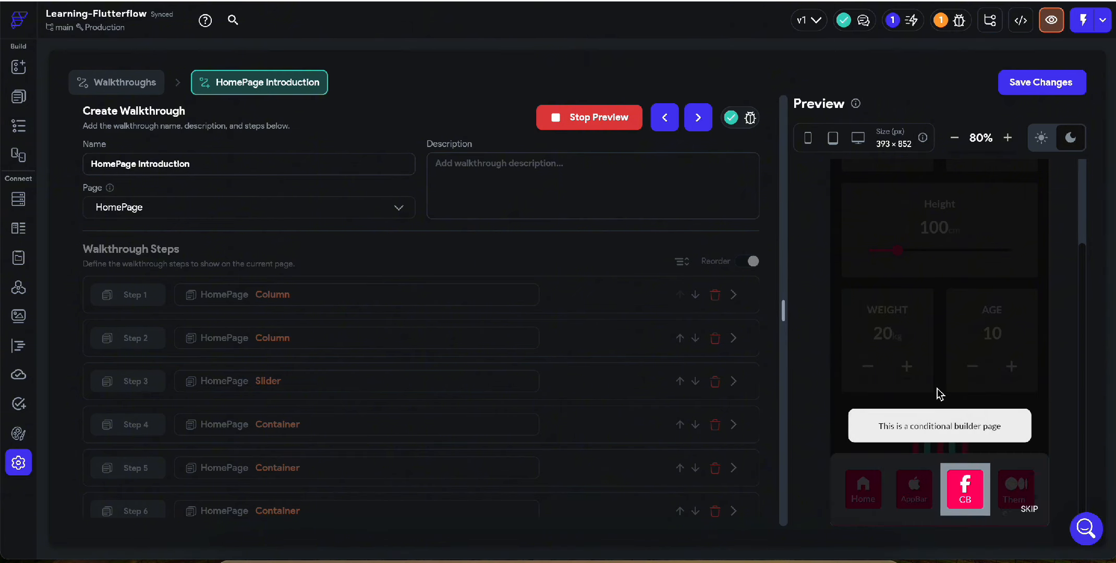
click(937, 389)
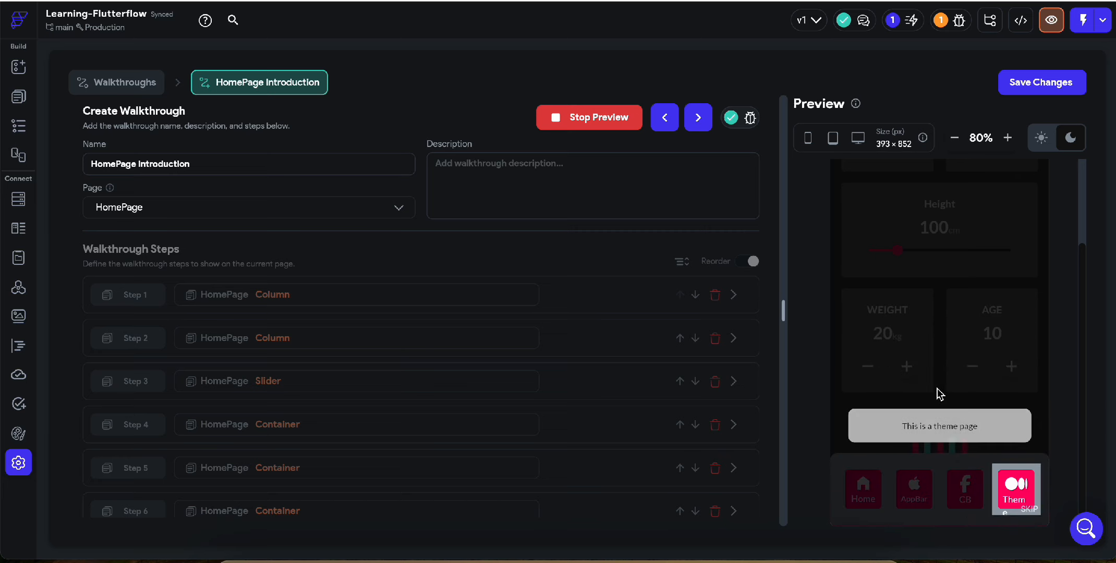
click(937, 392)
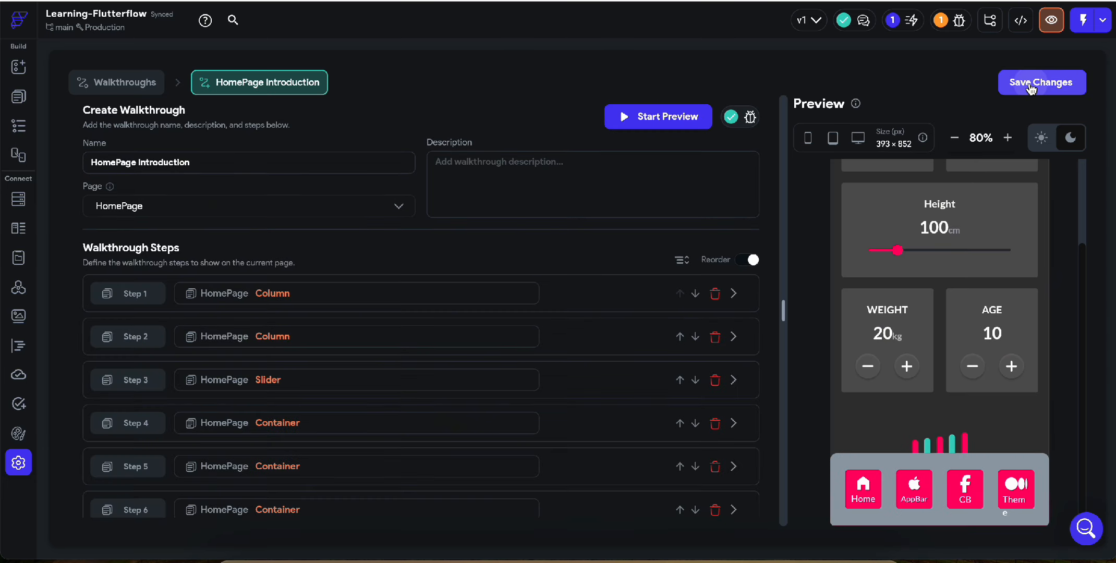
Save the walkthrough changes and open HomePage's Action Flow Editor on the On Page Load trigger
click(1029, 85)
click(13, 104)
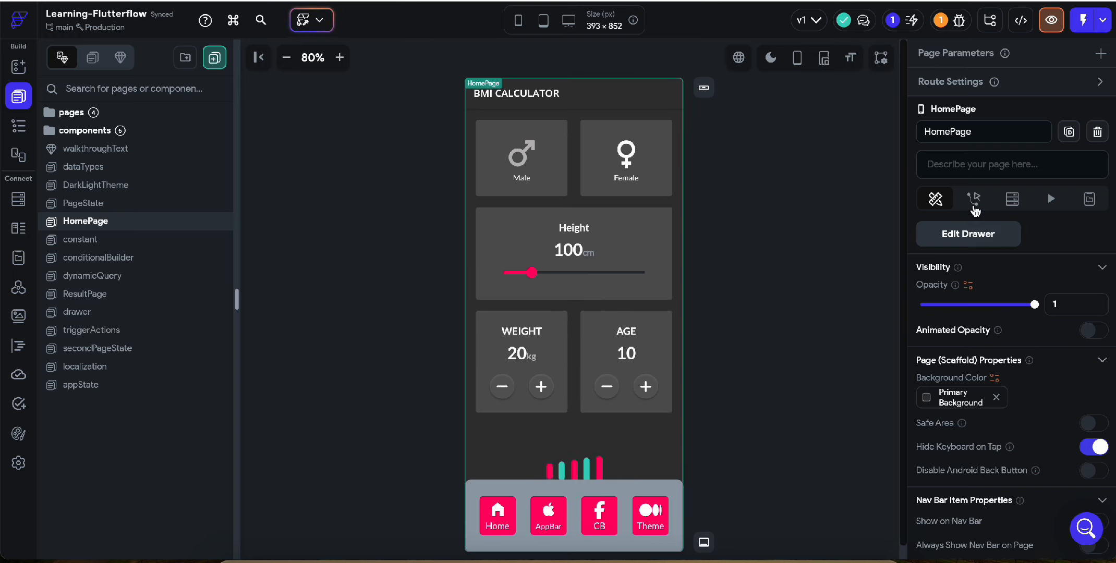
click(973, 203)
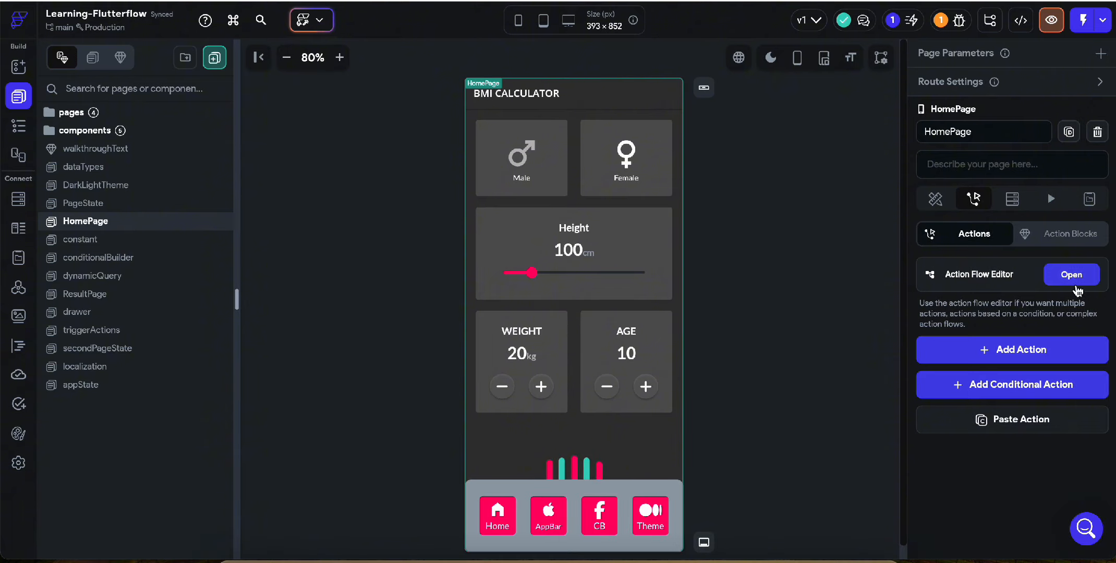
click(1071, 277)
click(569, 246)
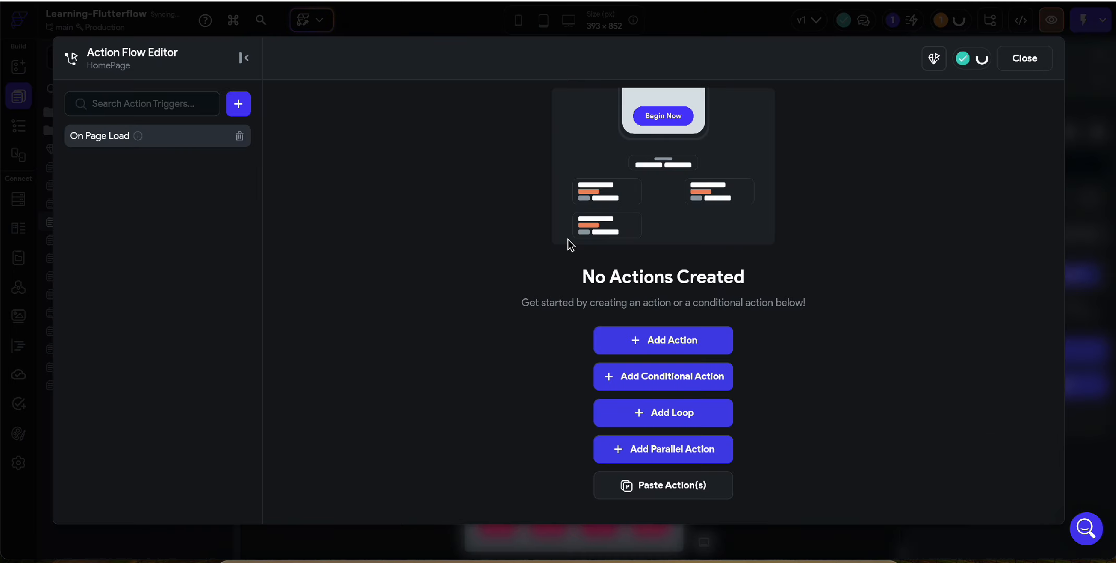
Add a Start Walkthrough action that runs HomePage Introduction on page load and close the action editor
click(638, 340)
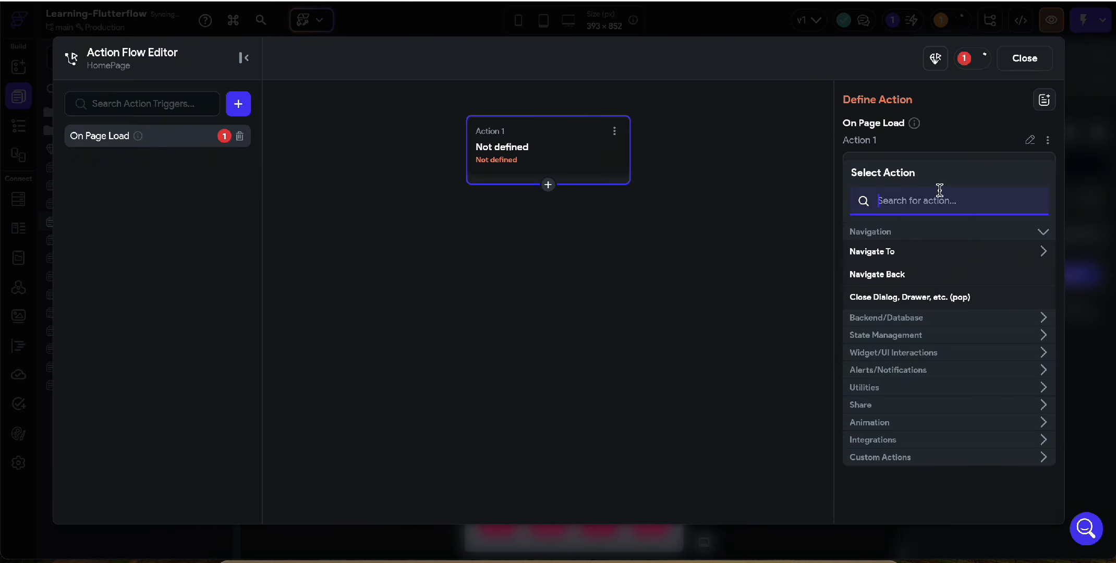
text(walk)
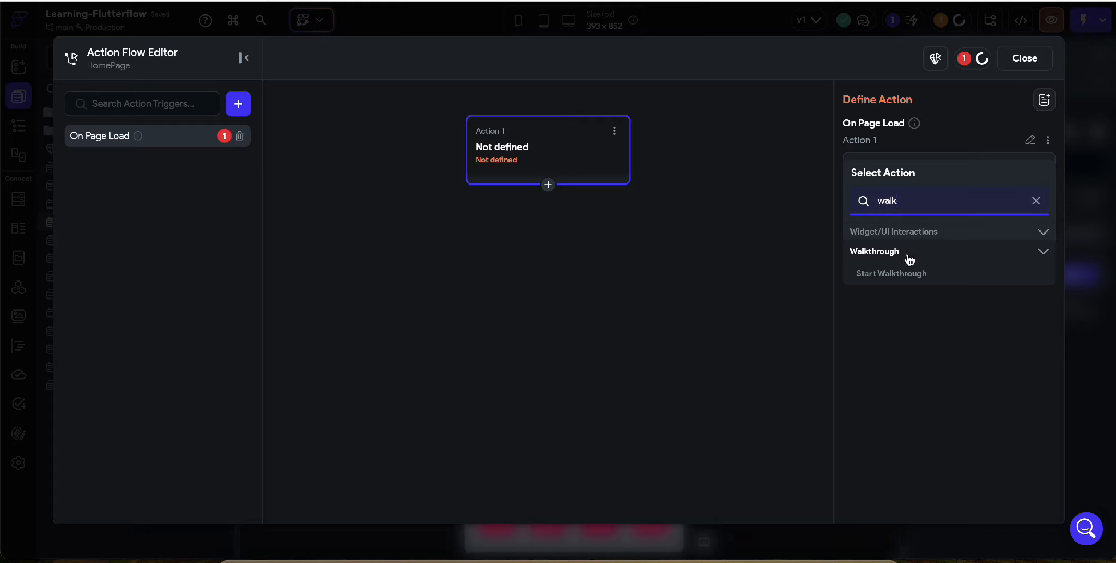
click(882, 277)
click(932, 210)
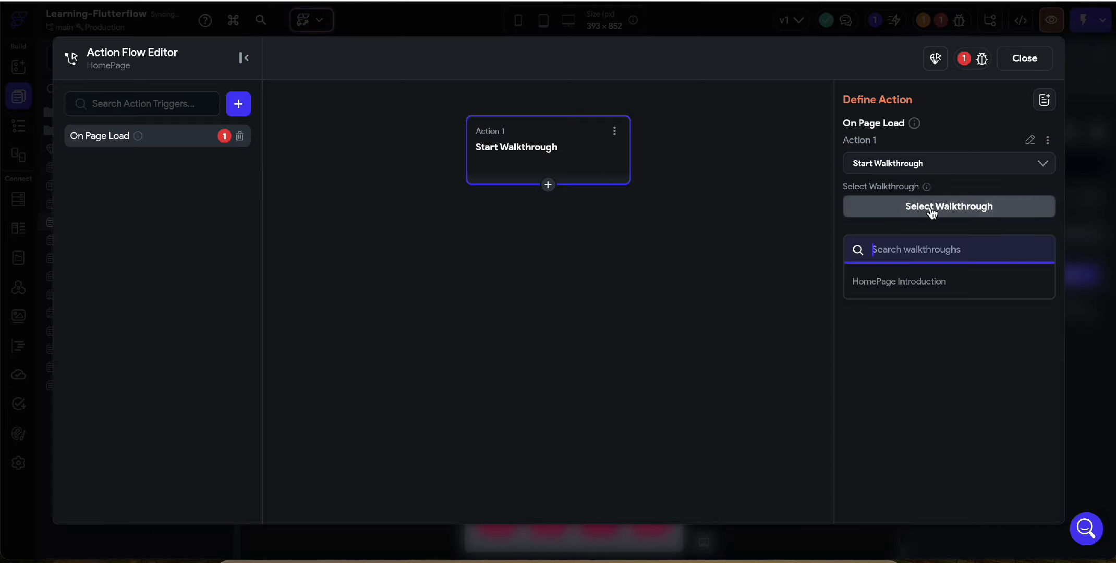
click(885, 285)
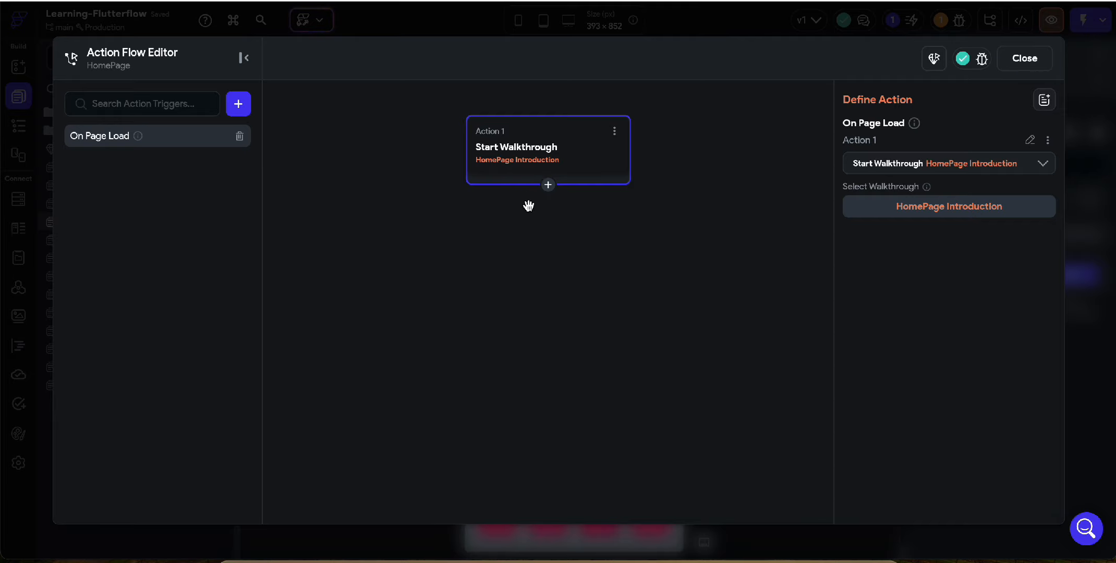
click(1030, 61)
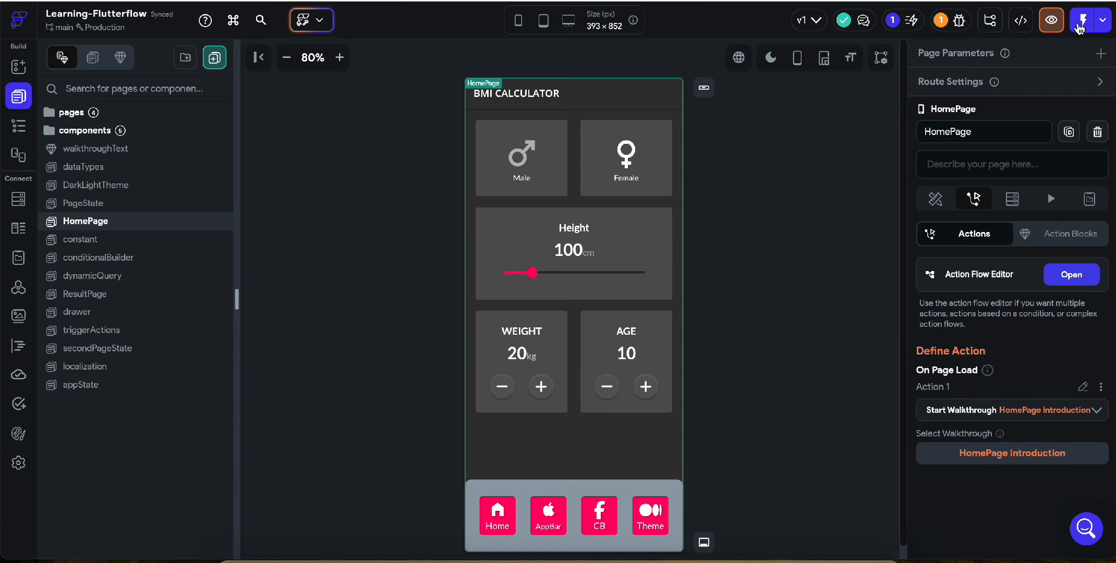
Launch the app in test mode to try the walkthrough on page load
click(1080, 27)
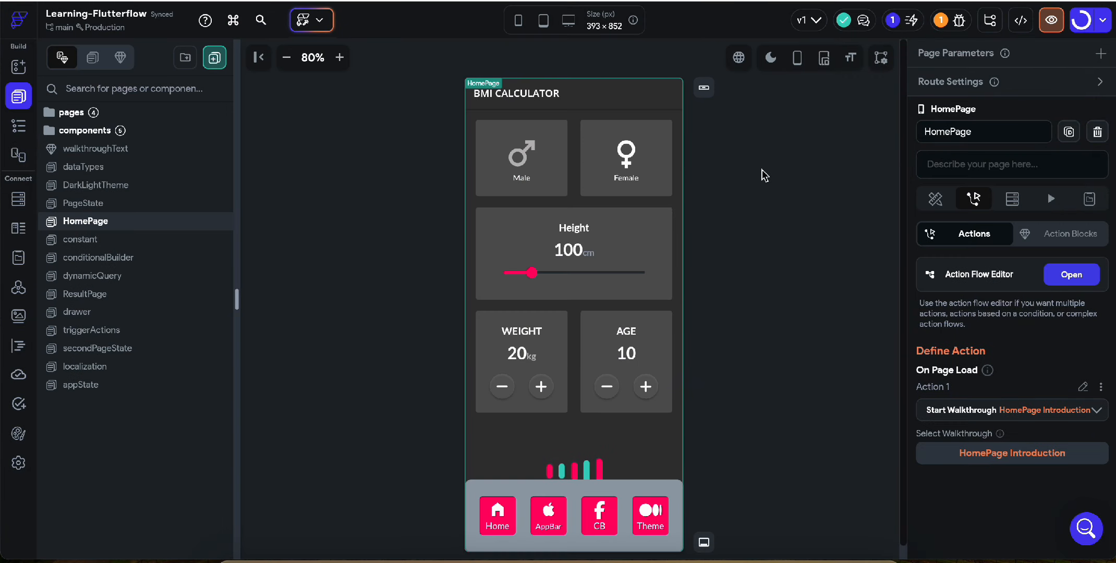